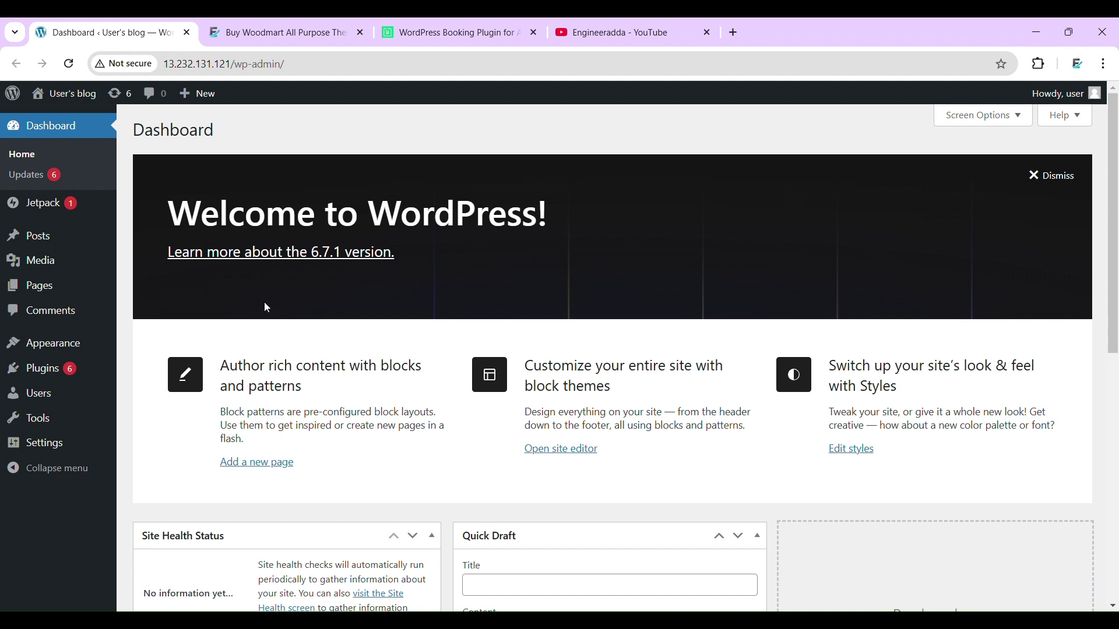
- Upload woodmart.zip via Appearance > Themes > Upload Theme and install it
mouse_move(74, 343)
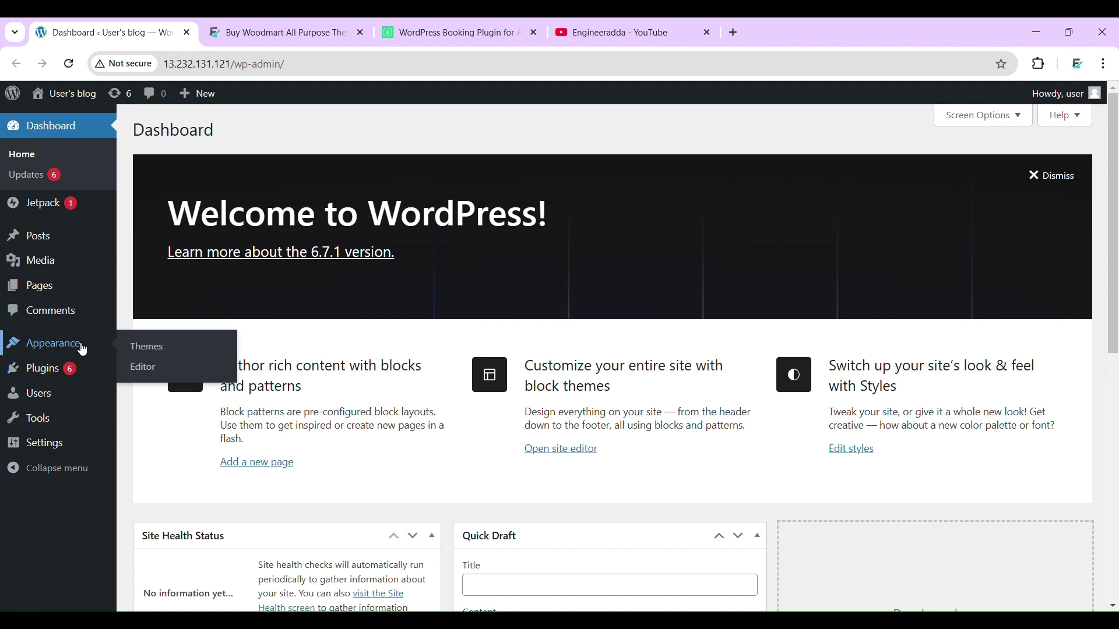
click(147, 347)
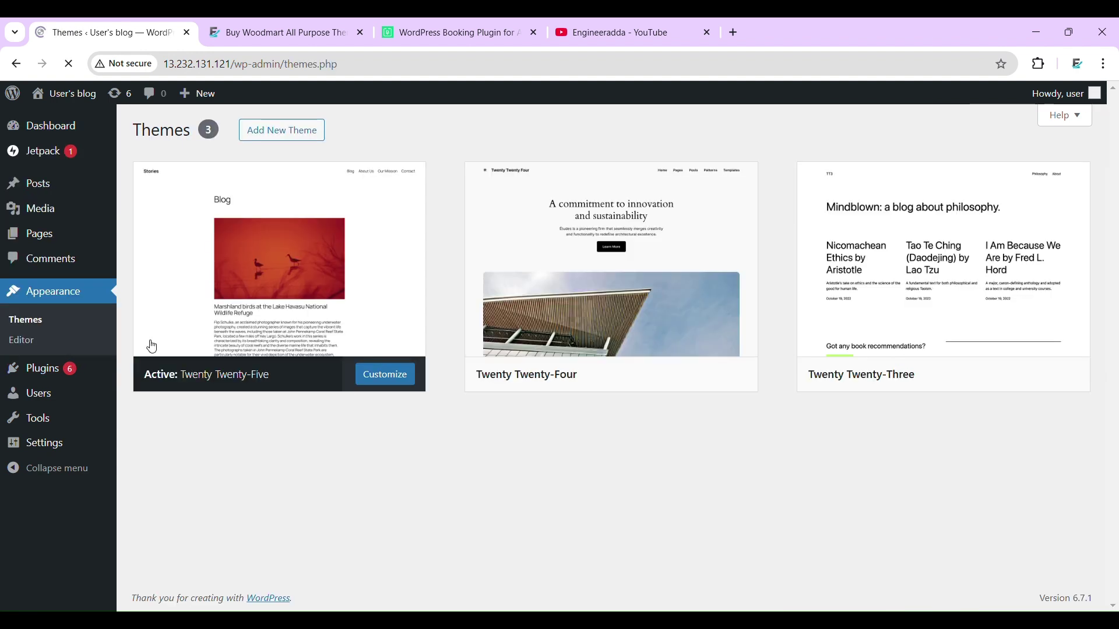
click(266, 129)
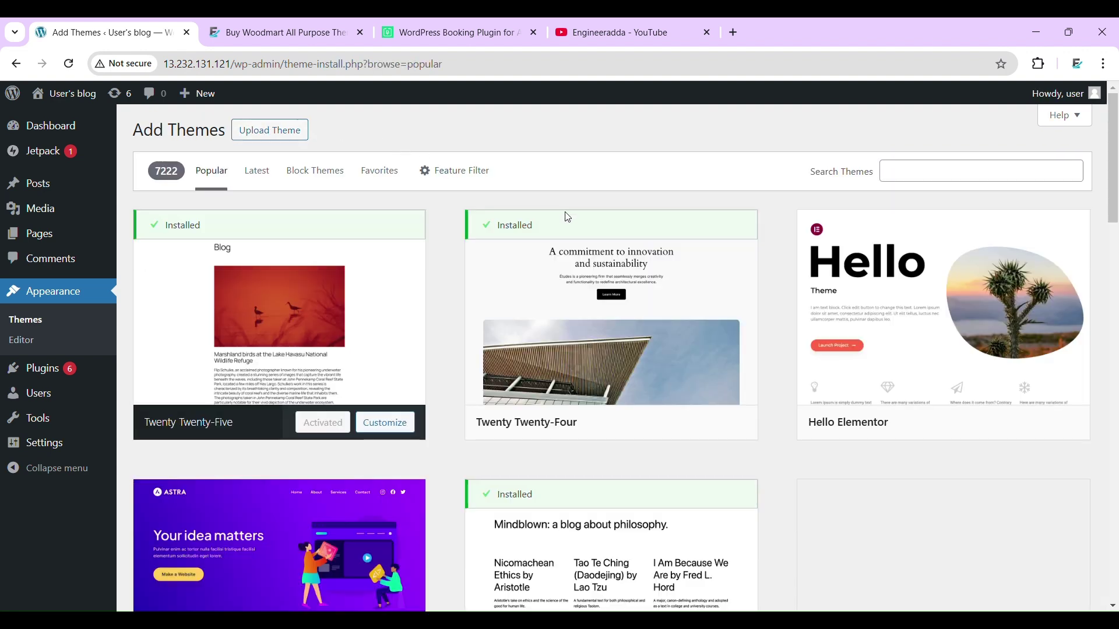
click(271, 130)
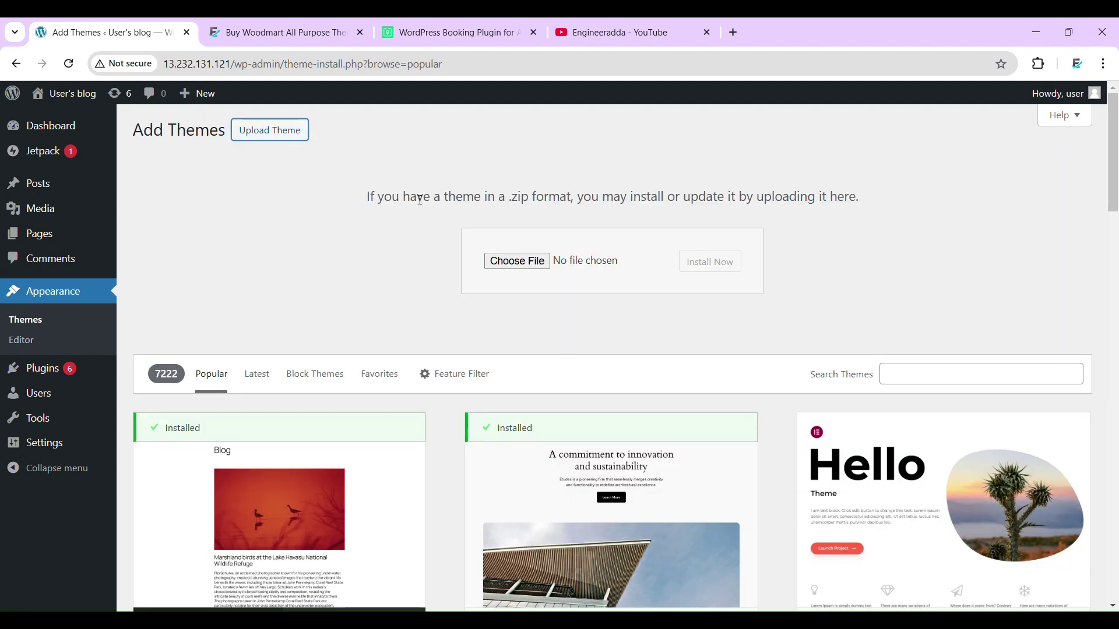
click(496, 260)
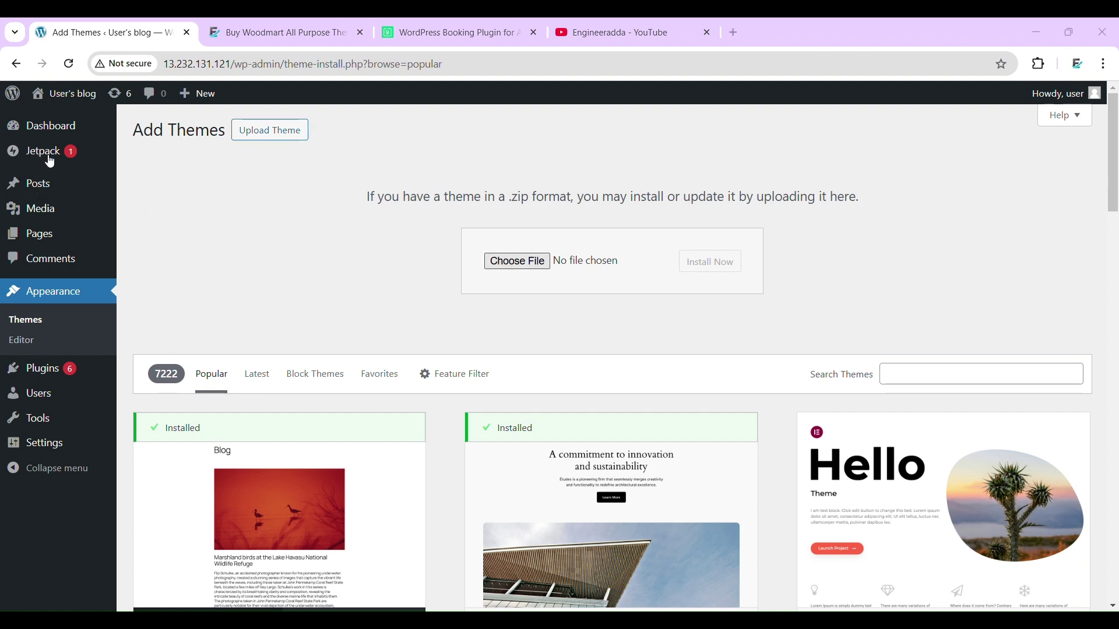
double_click(312, 257)
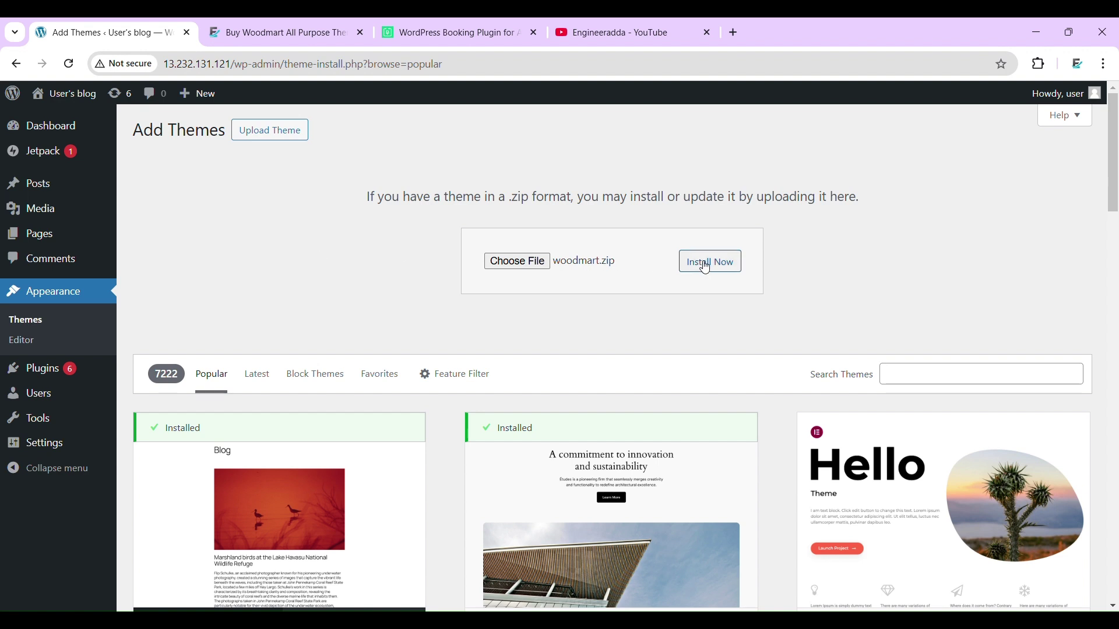
click(705, 268)
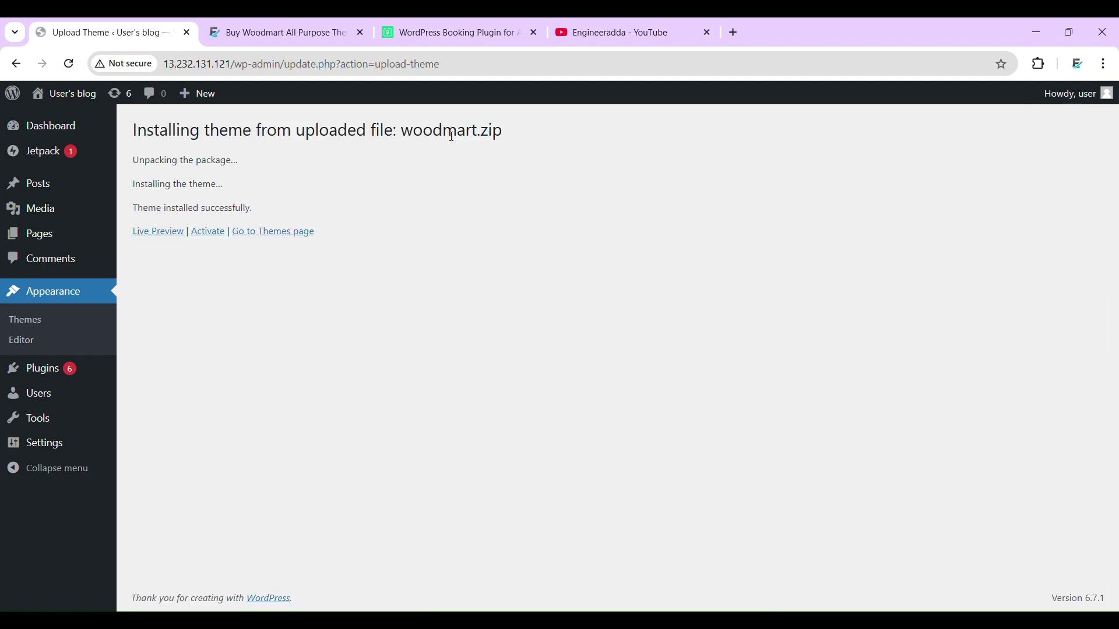
- Glance at the Woodmart product page, then activate the newly installed WoodMart theme
click(297, 27)
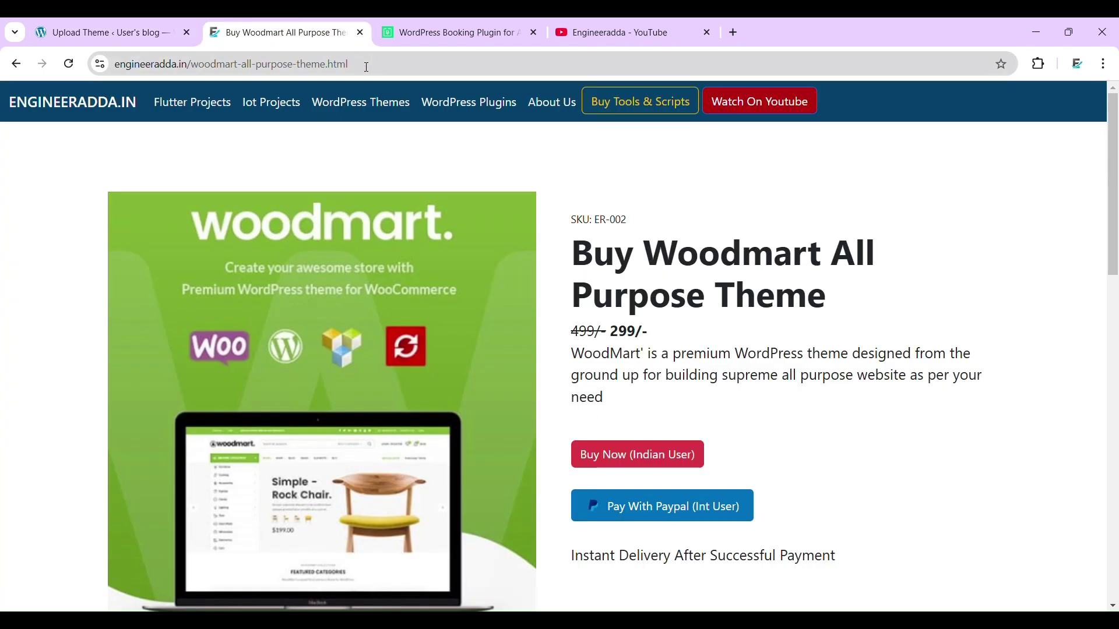
click(117, 32)
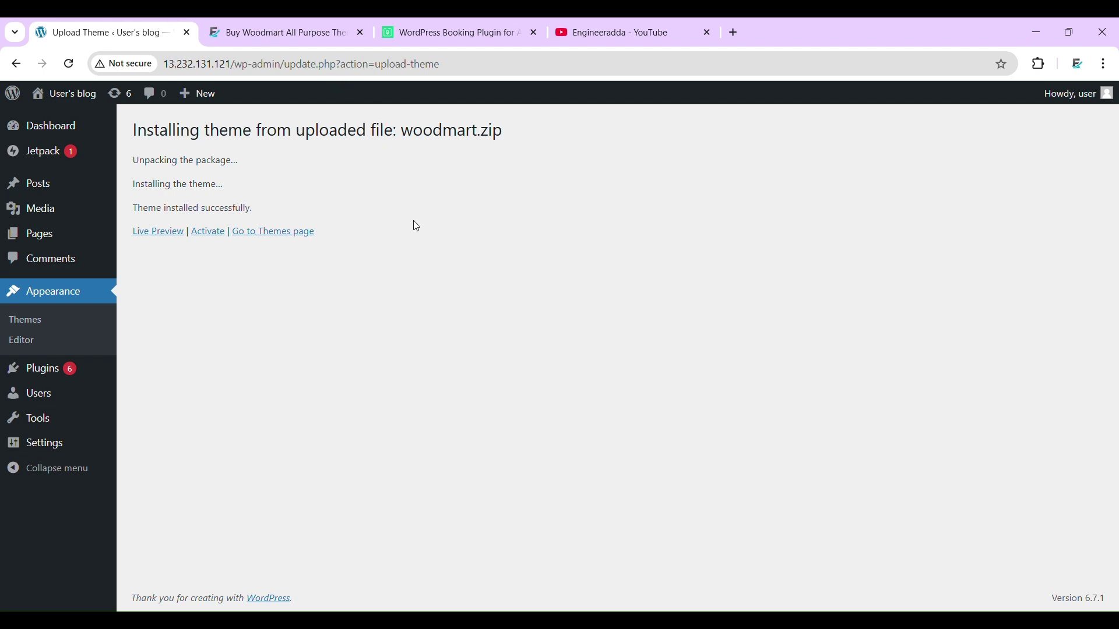
click(209, 233)
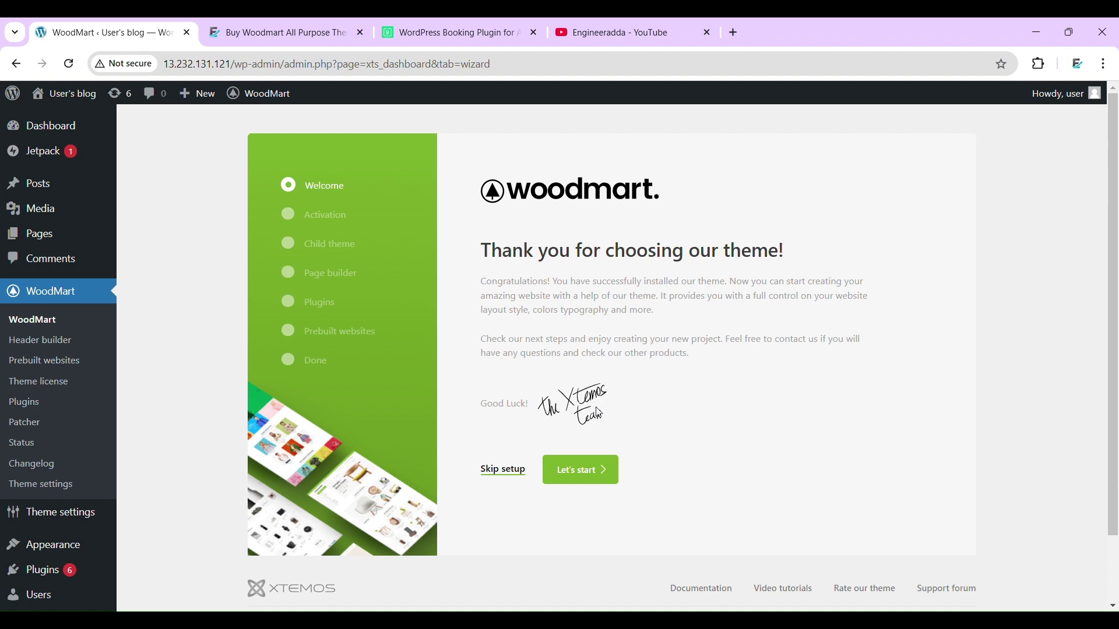
- Run the wizard past the license step, install the child theme, and keep Elementor as page builder
click(589, 476)
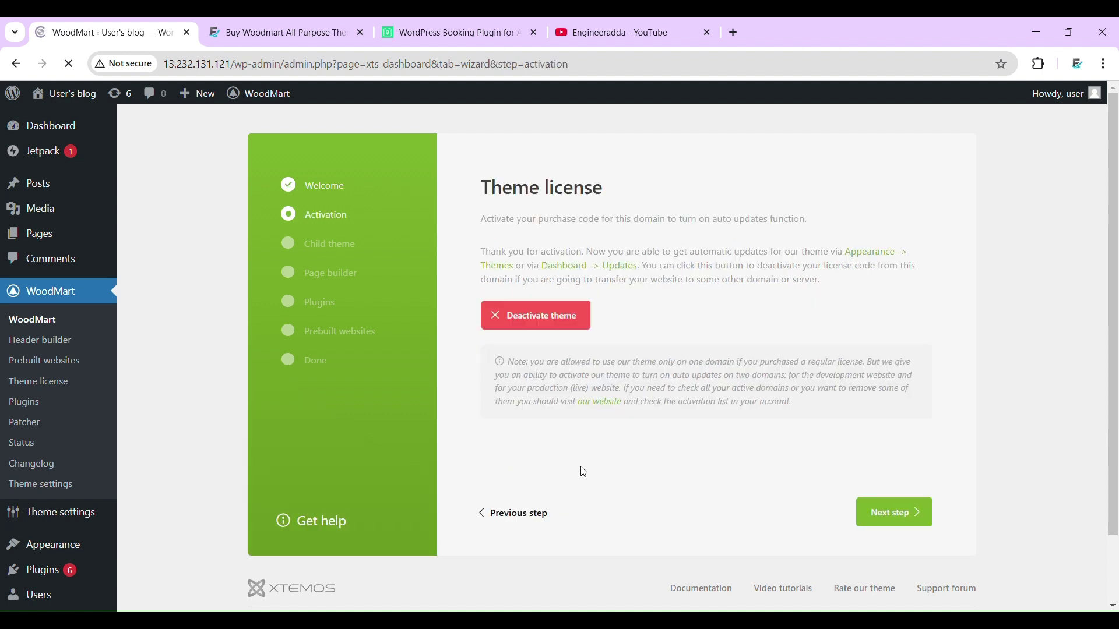
click(891, 532)
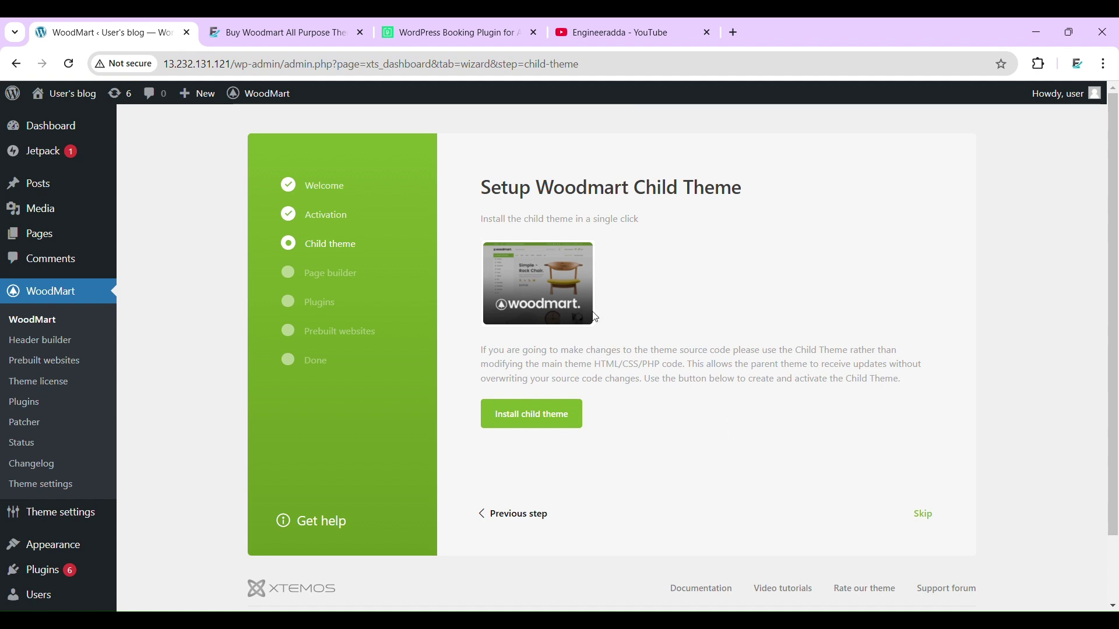
click(528, 416)
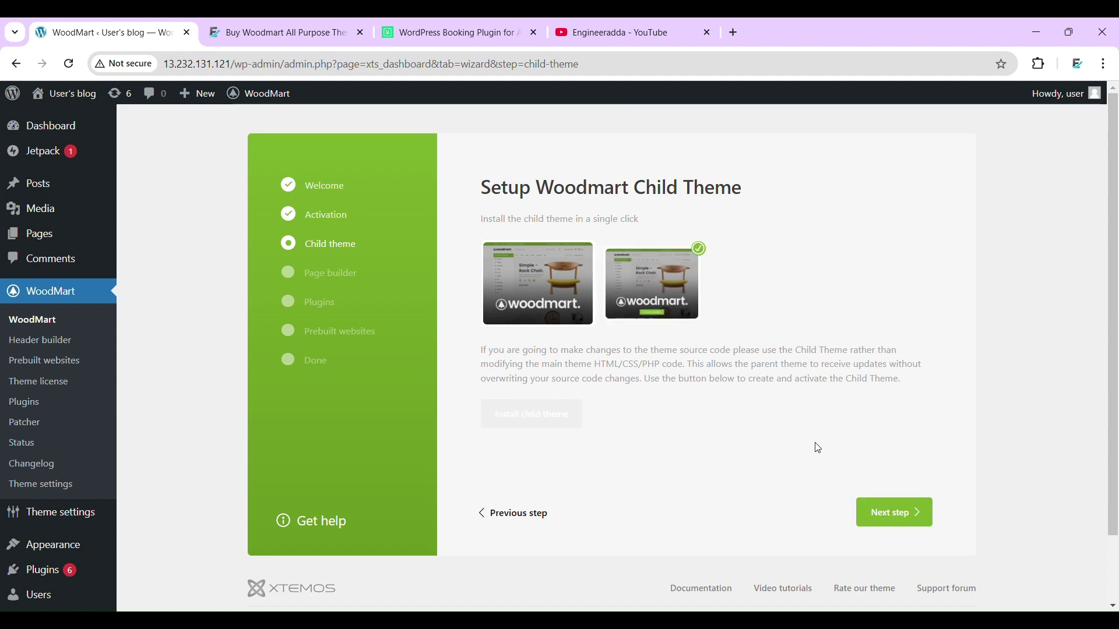
click(921, 518)
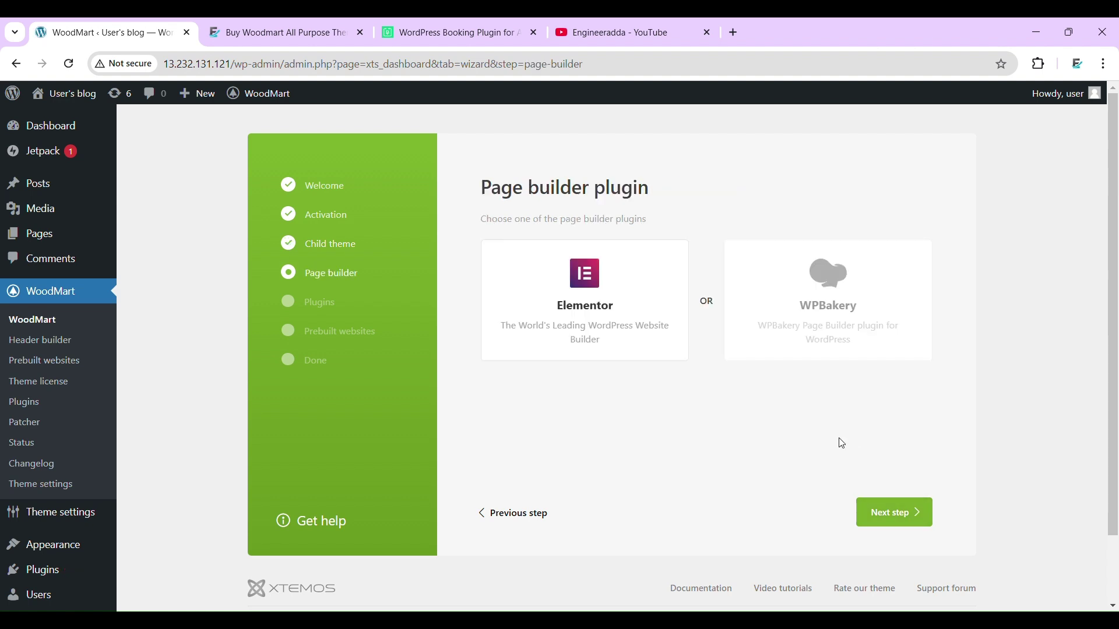
click(877, 511)
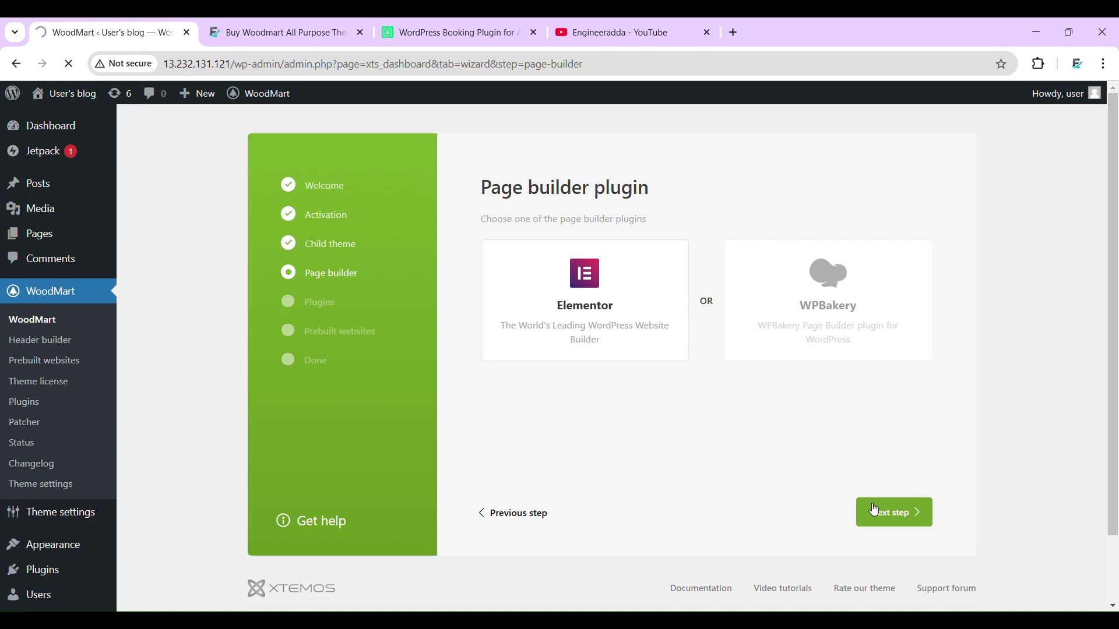
scroll(872, 509, down, 1)
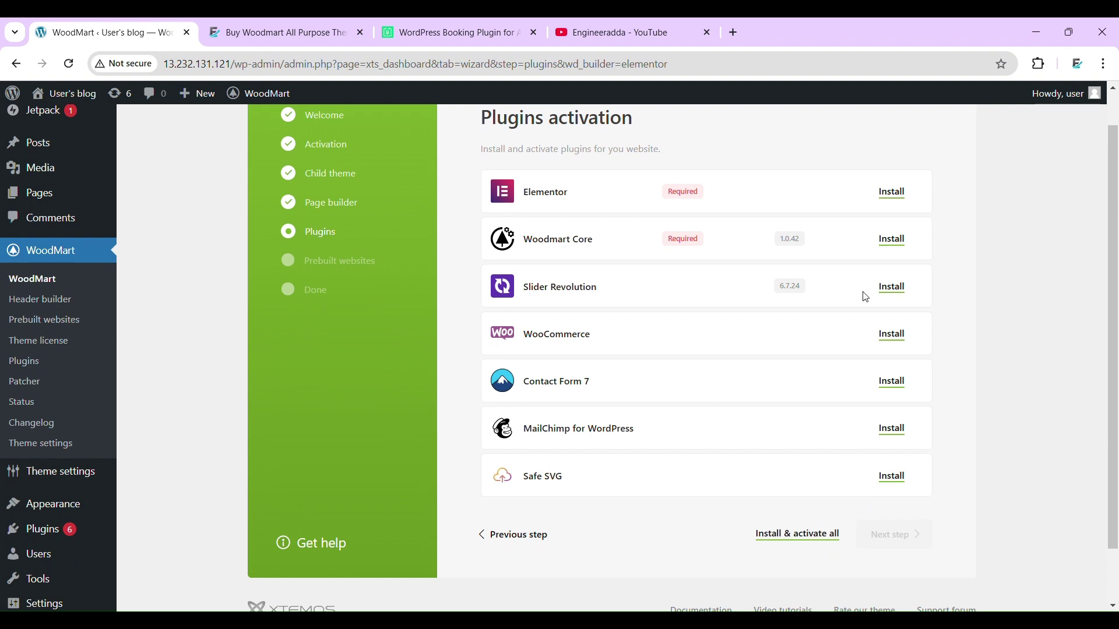
- Install and activate all seven recommended plugins, from Elementor through Safe SVG
click(780, 540)
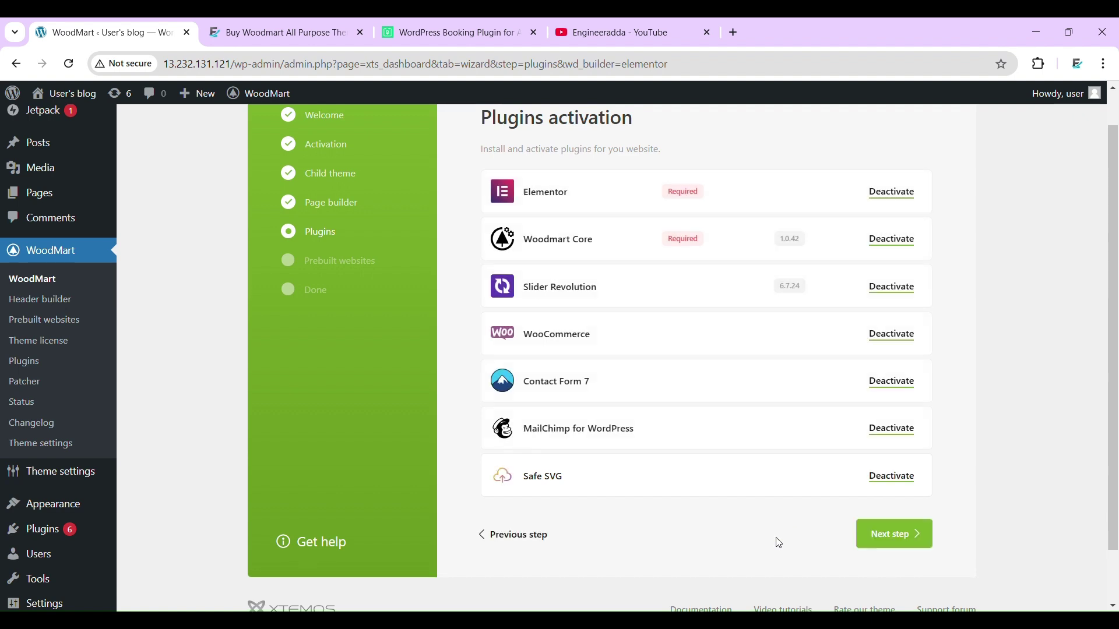
- Advance to Prebuilt websites and scroll the demo grid down to the Medical demo
click(885, 533)
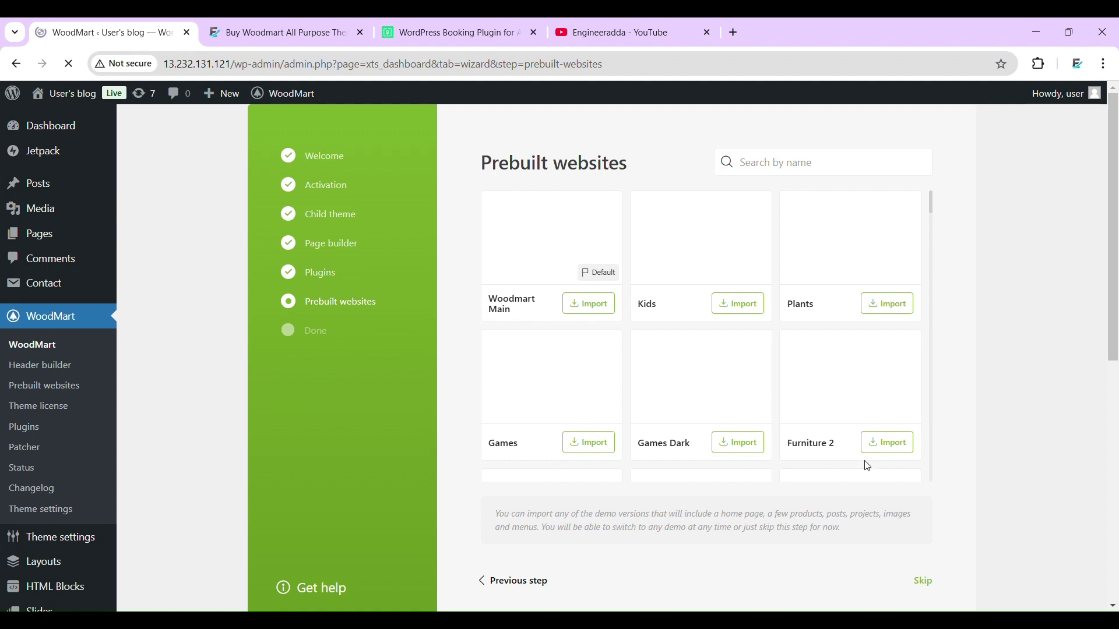
scroll(810, 348, down, 4)
scroll(811, 351, down, 3)
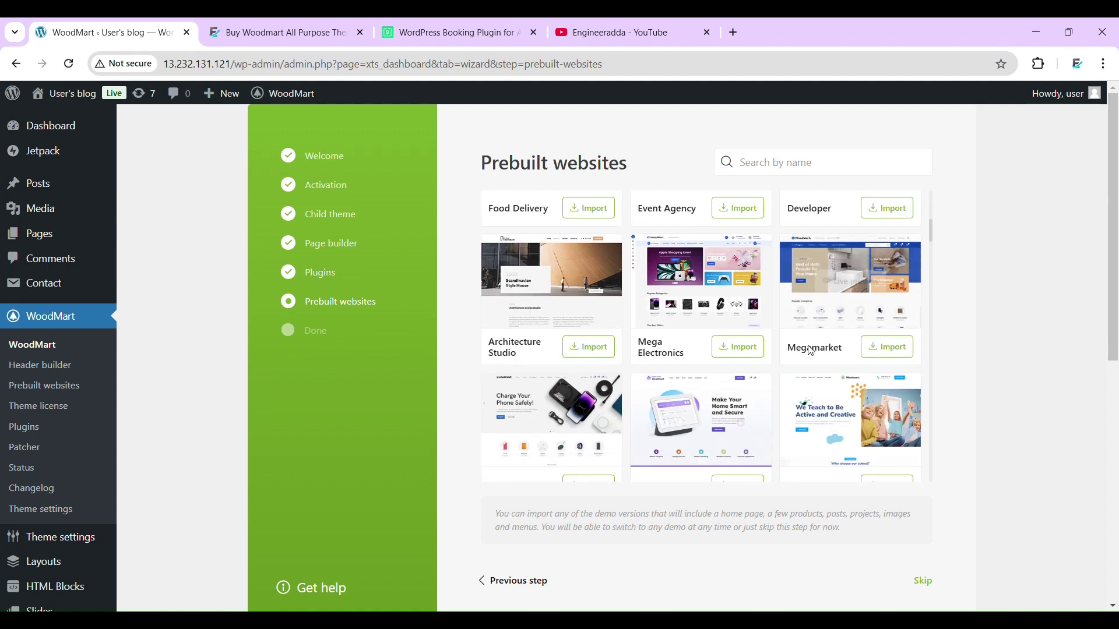
scroll(721, 348, down, 7)
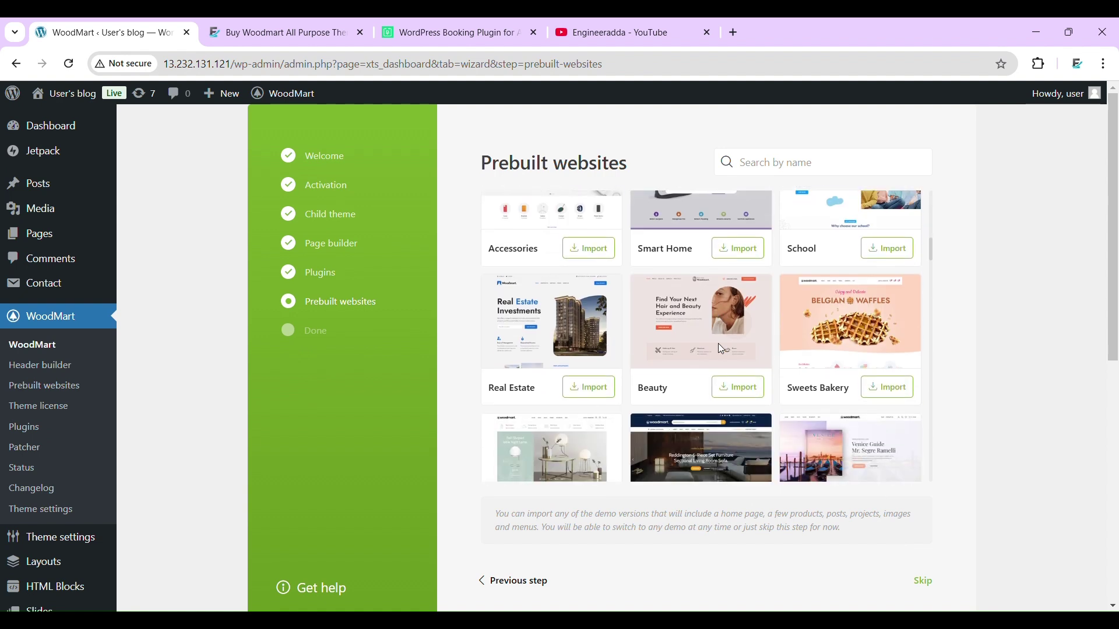
scroll(725, 350, down, 9)
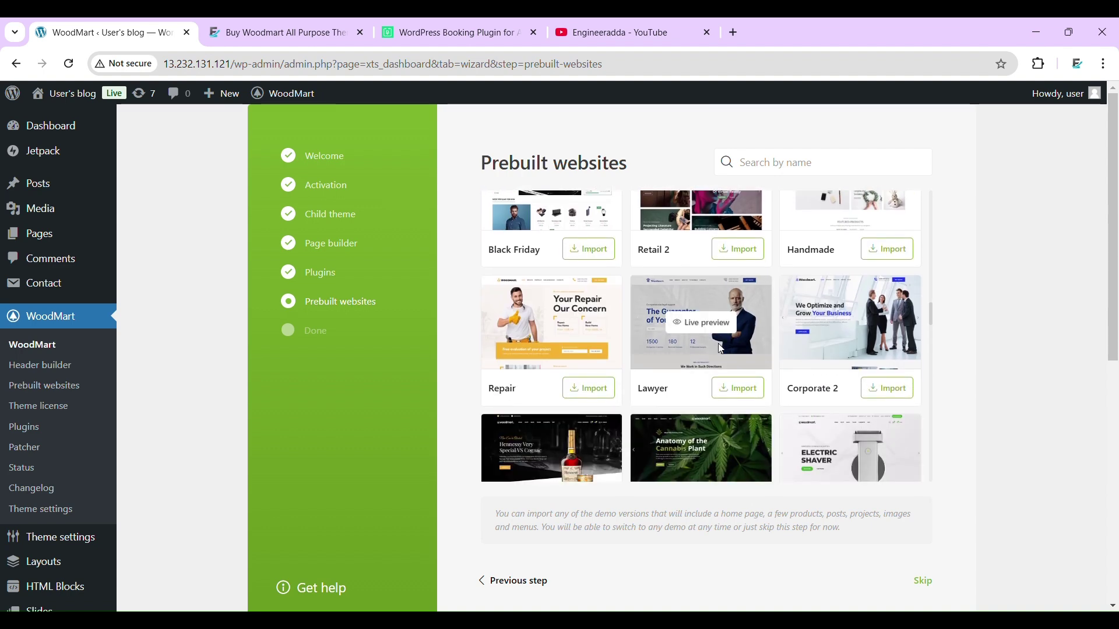
scroll(723, 350, down, 5)
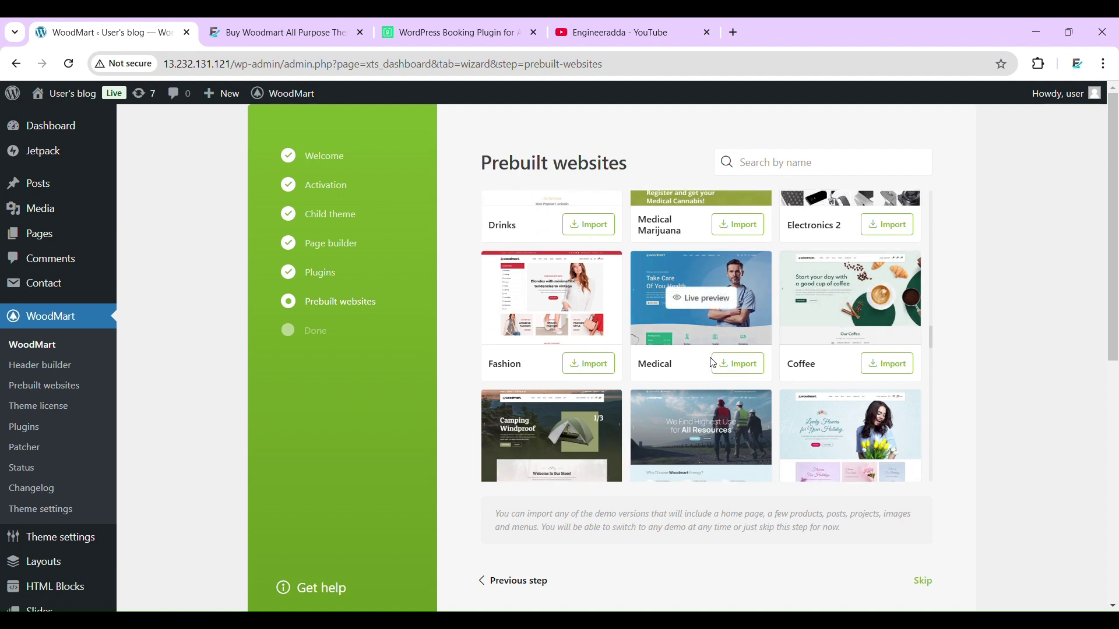
- Import the Medical demo, then advance to the 'Everything is ready!' finish screen
click(749, 372)
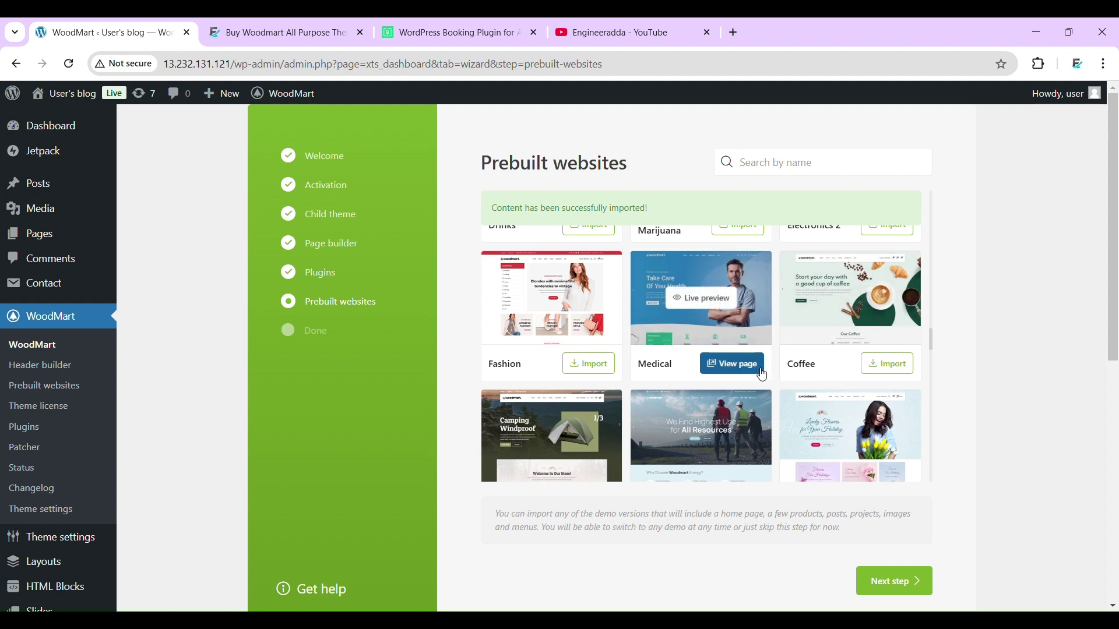
click(905, 586)
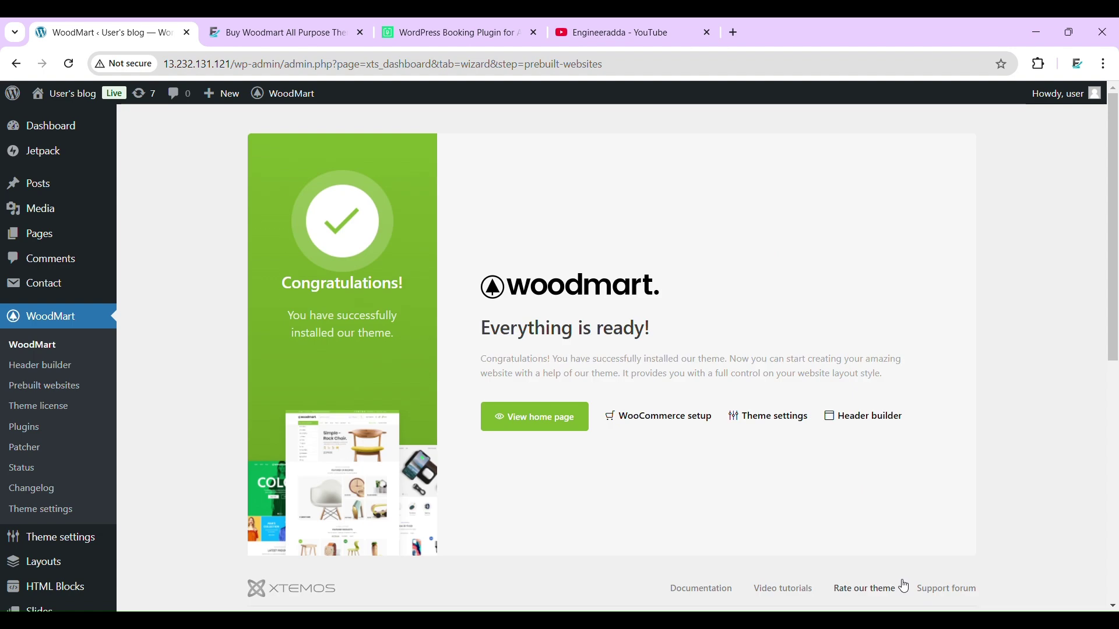
- Open the live home page in a new tab and scroll through the Medical demo homepage
click(548, 424)
click(250, 23)
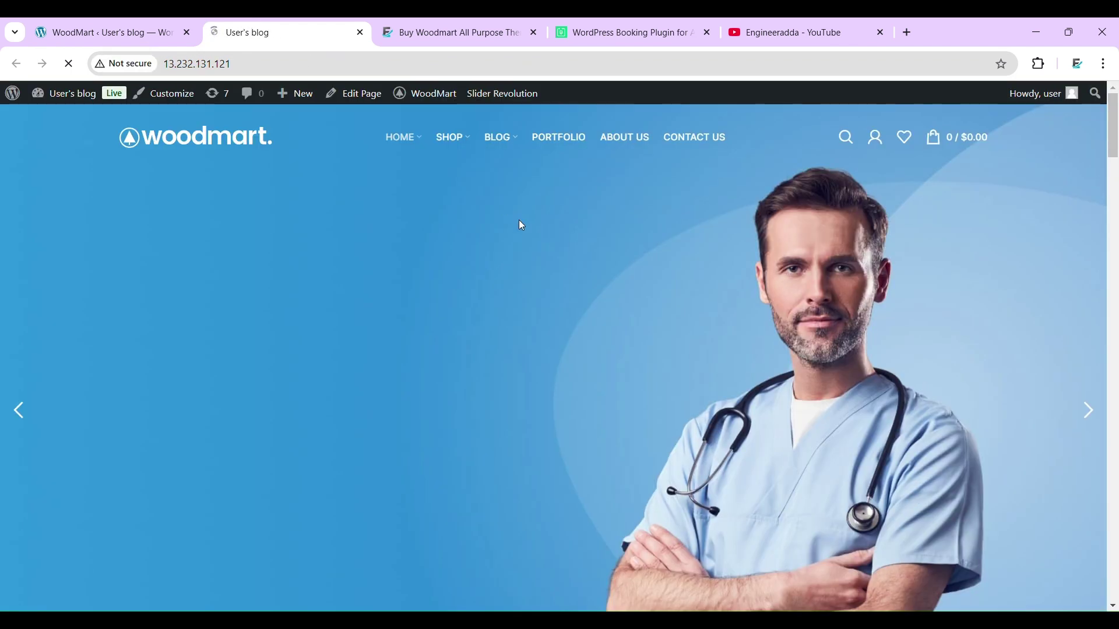
scroll(529, 227, down, 4)
scroll(537, 233, down, 20)
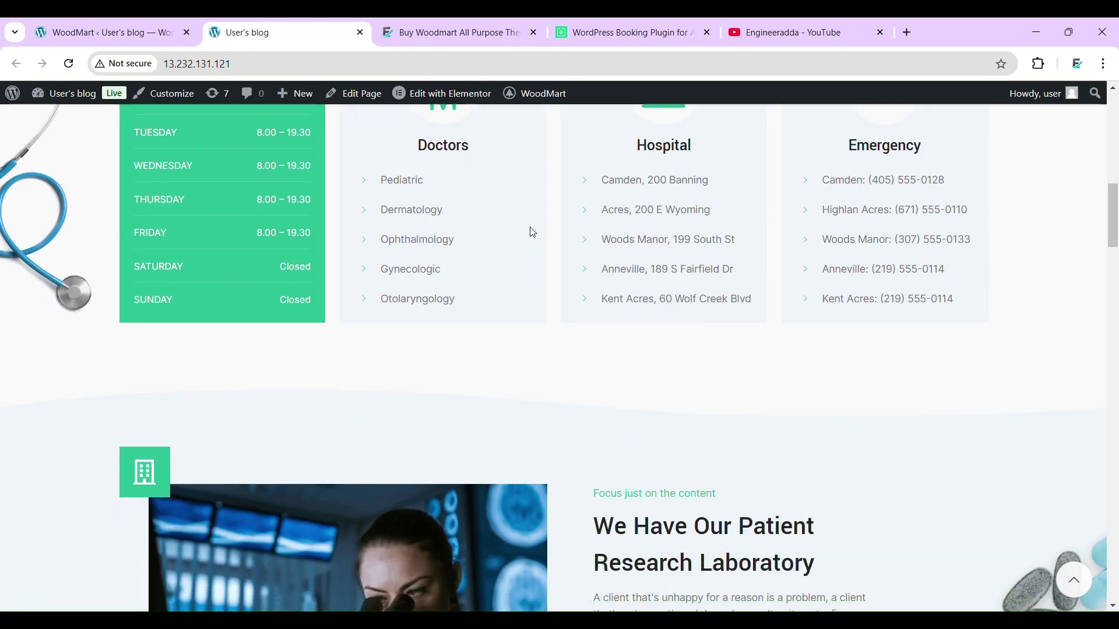
scroll(533, 232, down, 15)
scroll(532, 232, up, 20)
scroll(533, 231, up, 10)
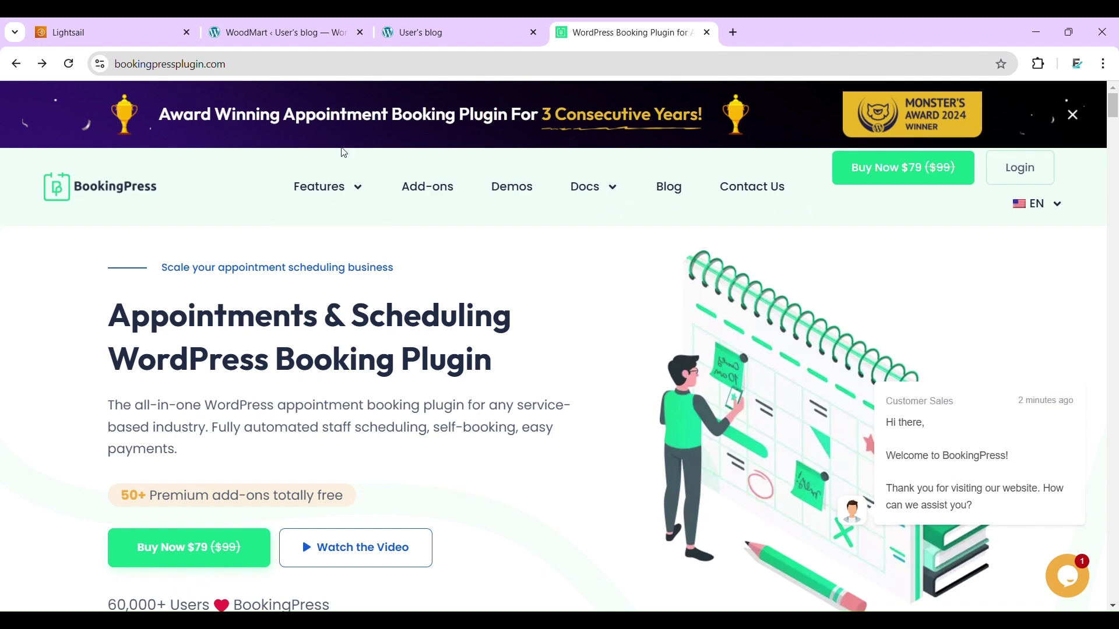
- On bookingpressplugin.com, browse the Add-ons page's free Feature Add-ons like Tax, Invoice and Cart
click(424, 26)
click(627, 22)
click(449, 196)
scroll(569, 280, down, 4)
scroll(569, 280, down, 10)
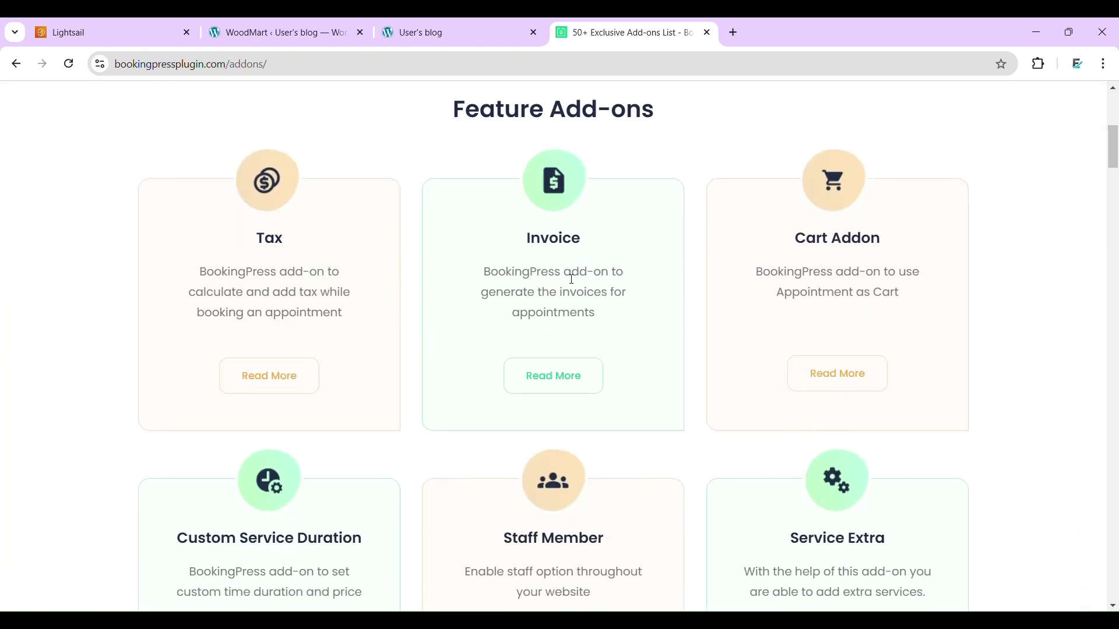
scroll(568, 279, down, 4)
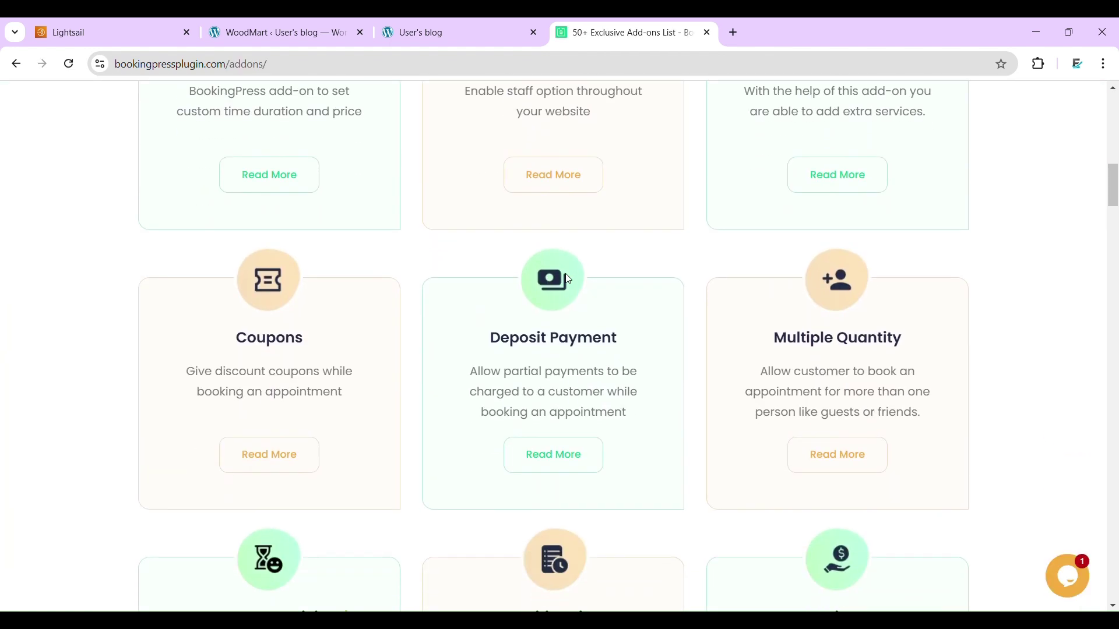
scroll(572, 280, up, 8)
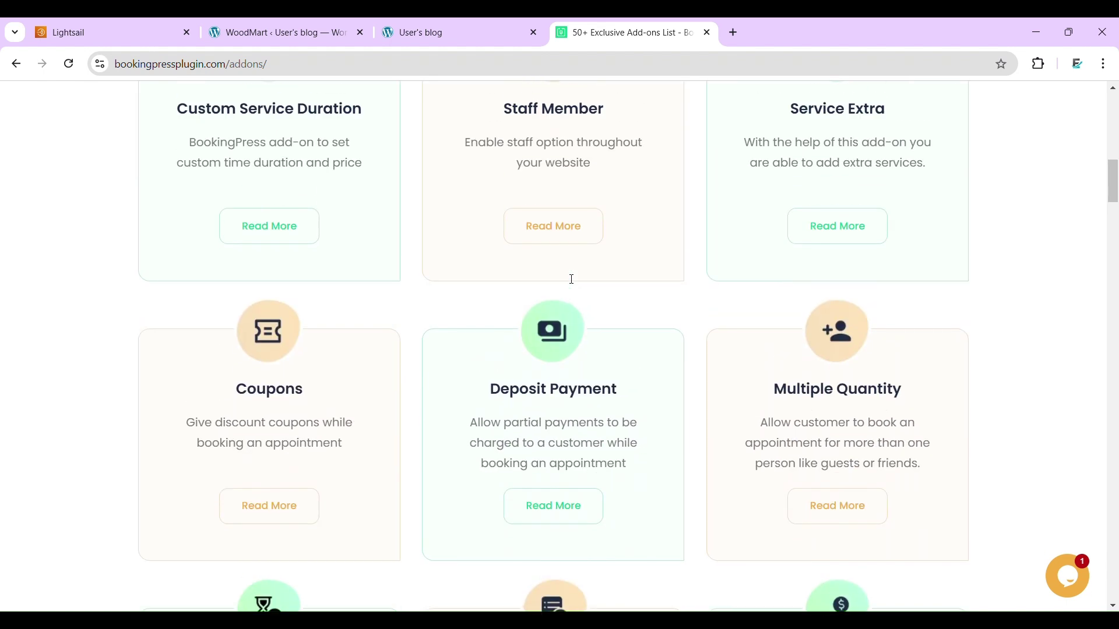
scroll(568, 280, up, 8)
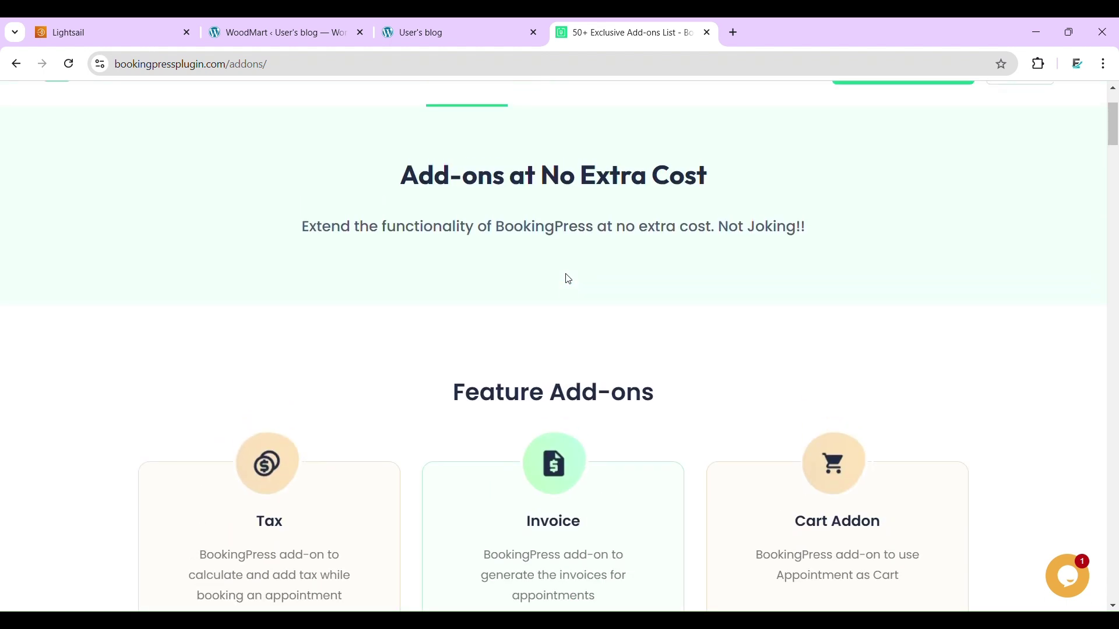
- From the dashboard, go to Add New Plugin and search the directory for 'bookingp'
click(463, 18)
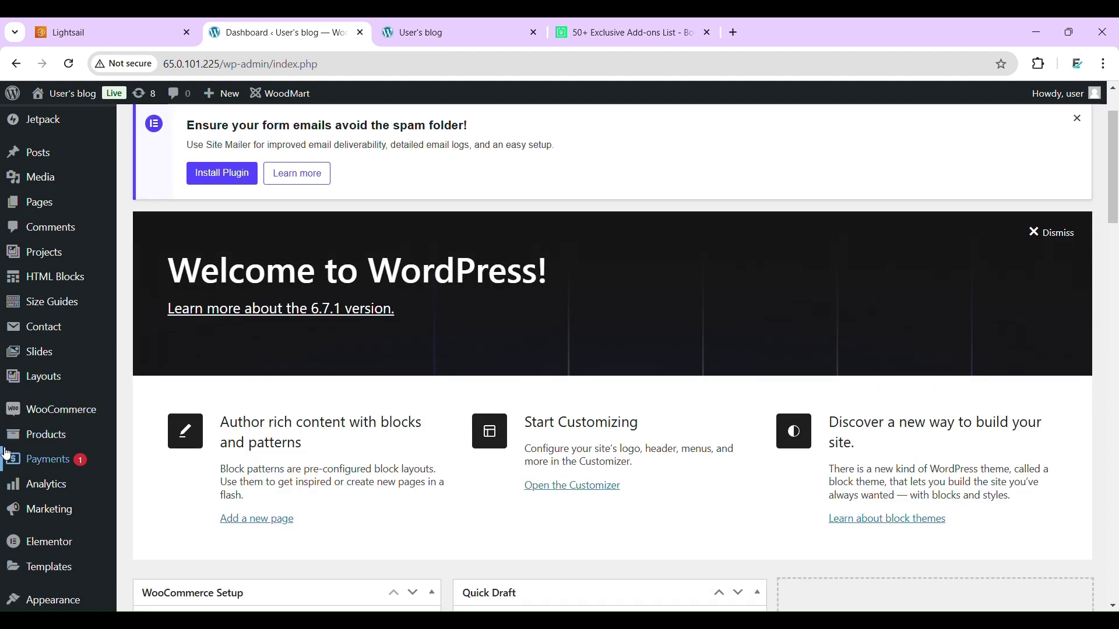
scroll(72, 393, down, 4)
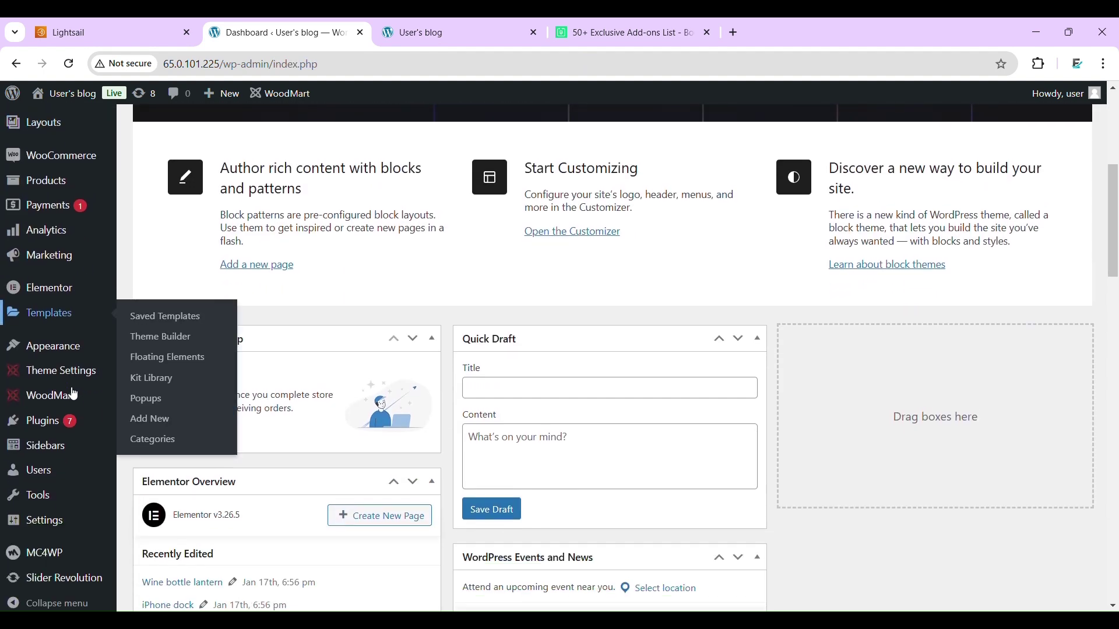
mouse_move(56, 420)
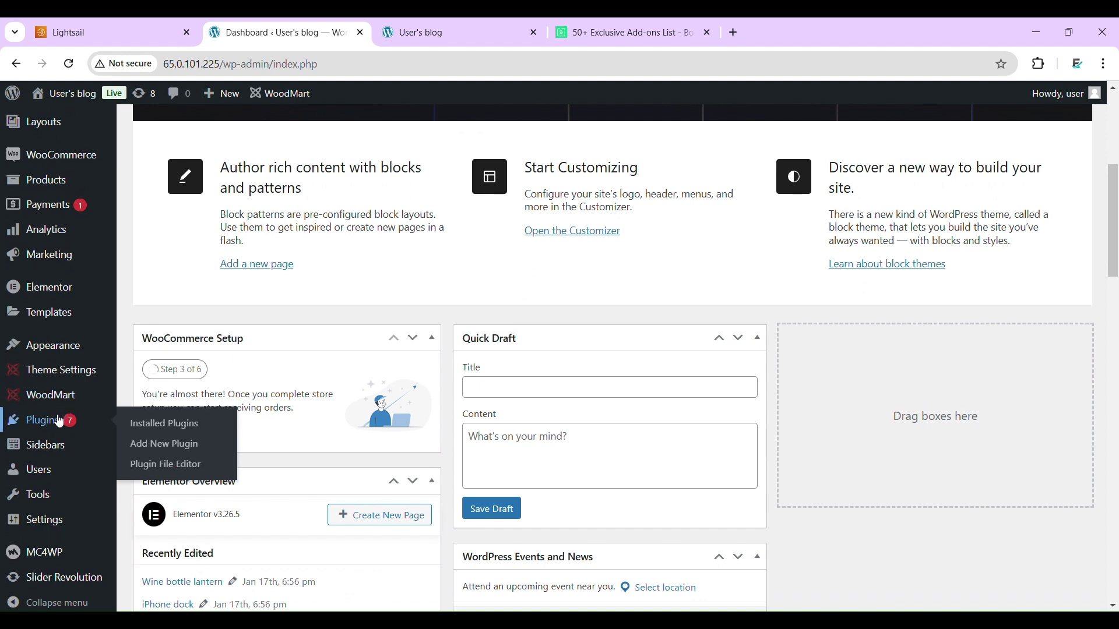
click(164, 445)
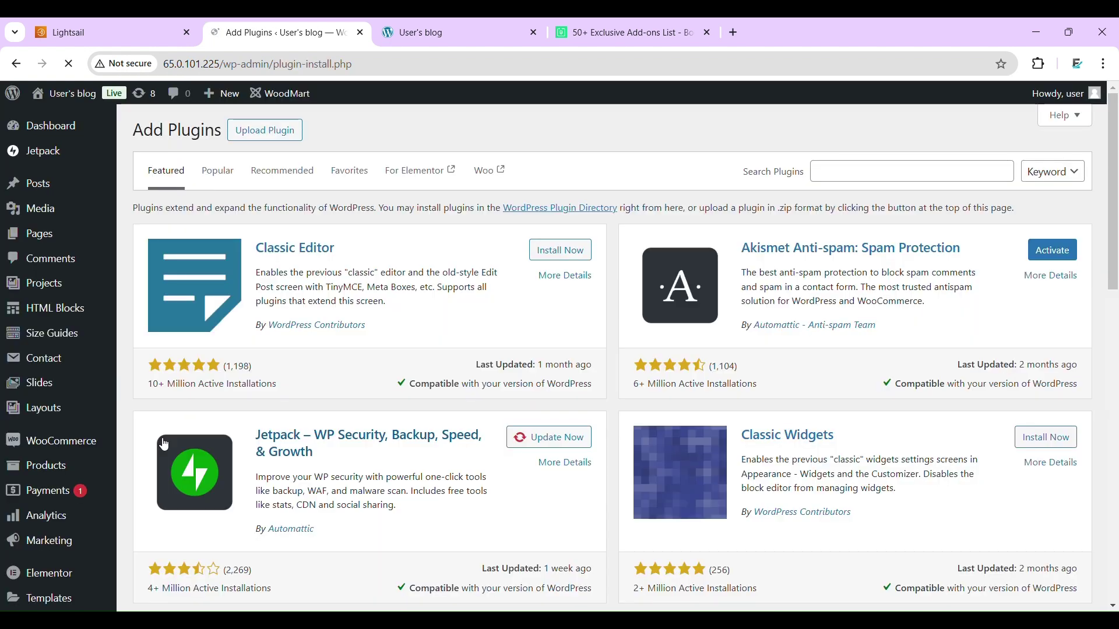
click(829, 168)
text(book)
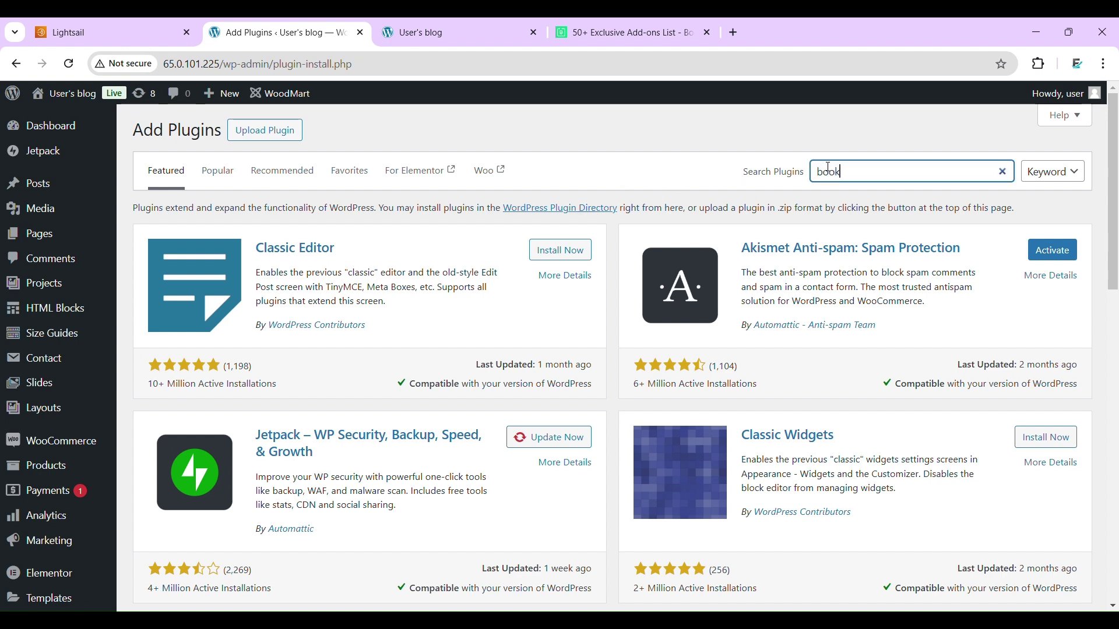
text(ingpress)
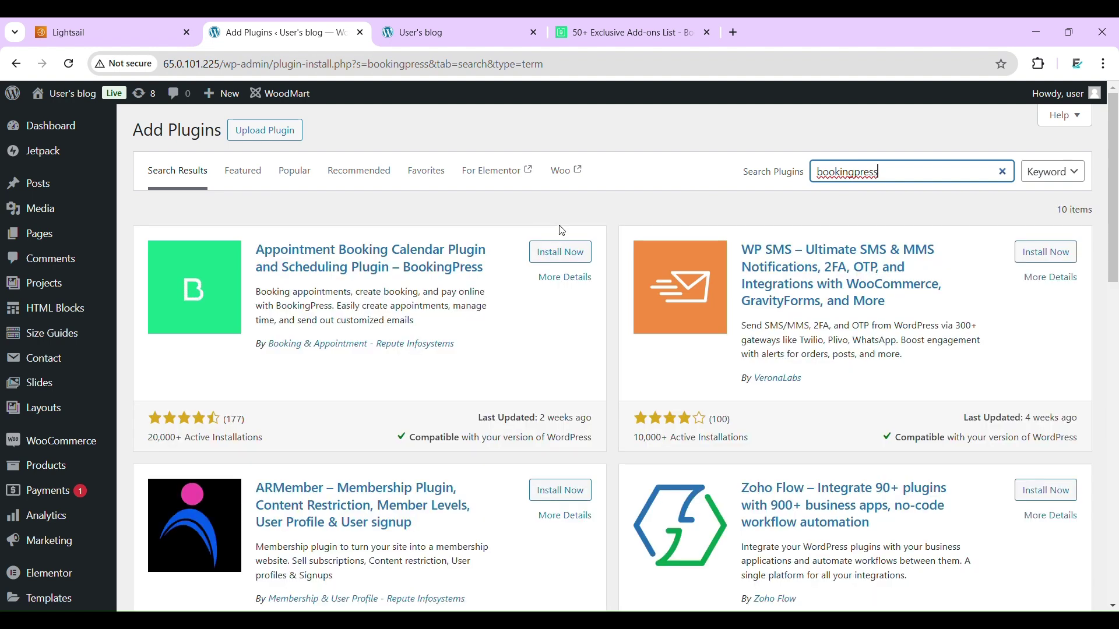
- Install and activate Appointment Booking Calendar – BookingPress, then open its setup wizard
click(574, 255)
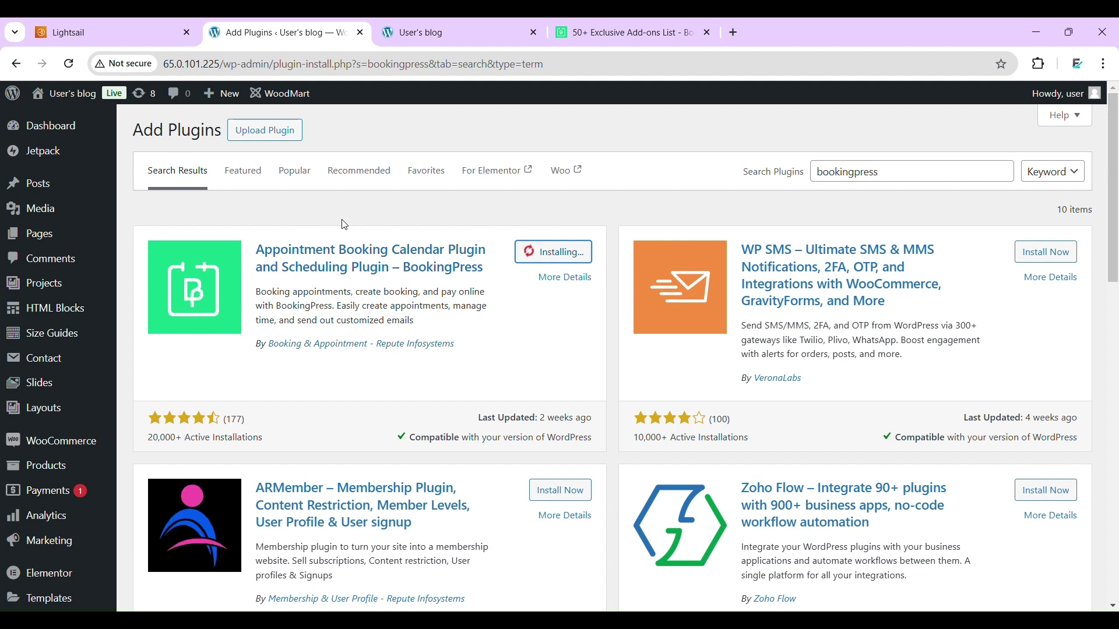
click(593, 23)
scroll(385, 195, up, 2)
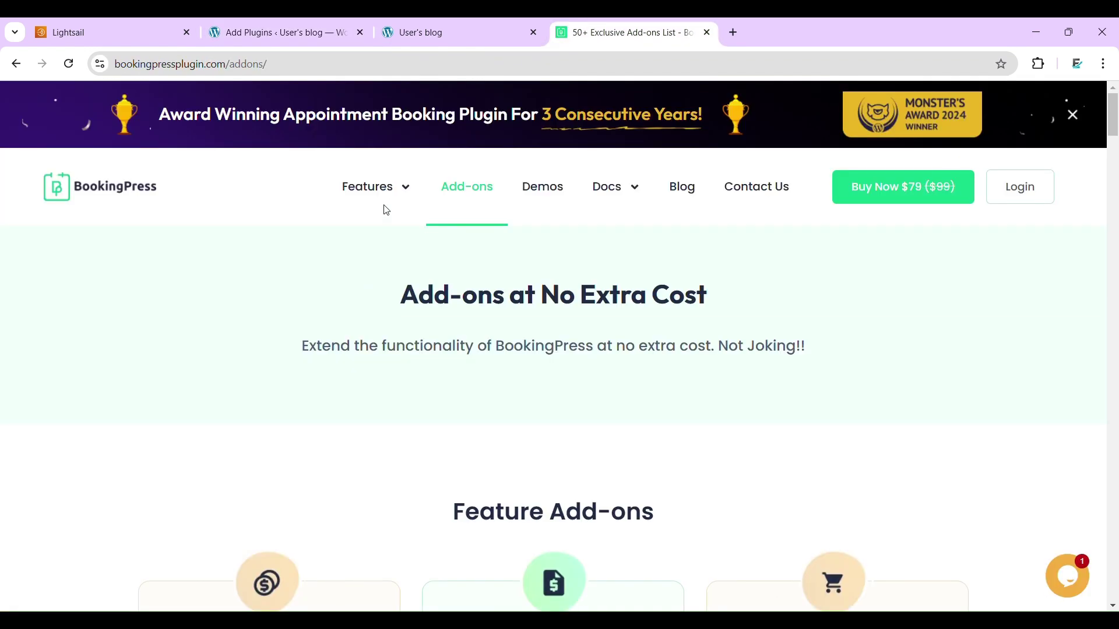
click(301, 23)
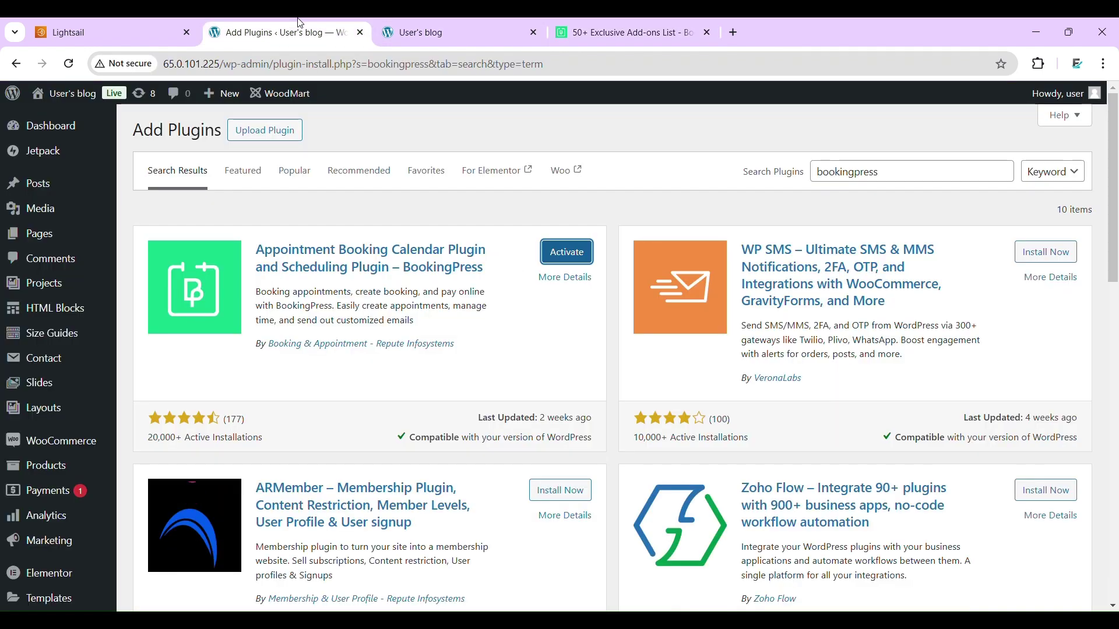
click(562, 251)
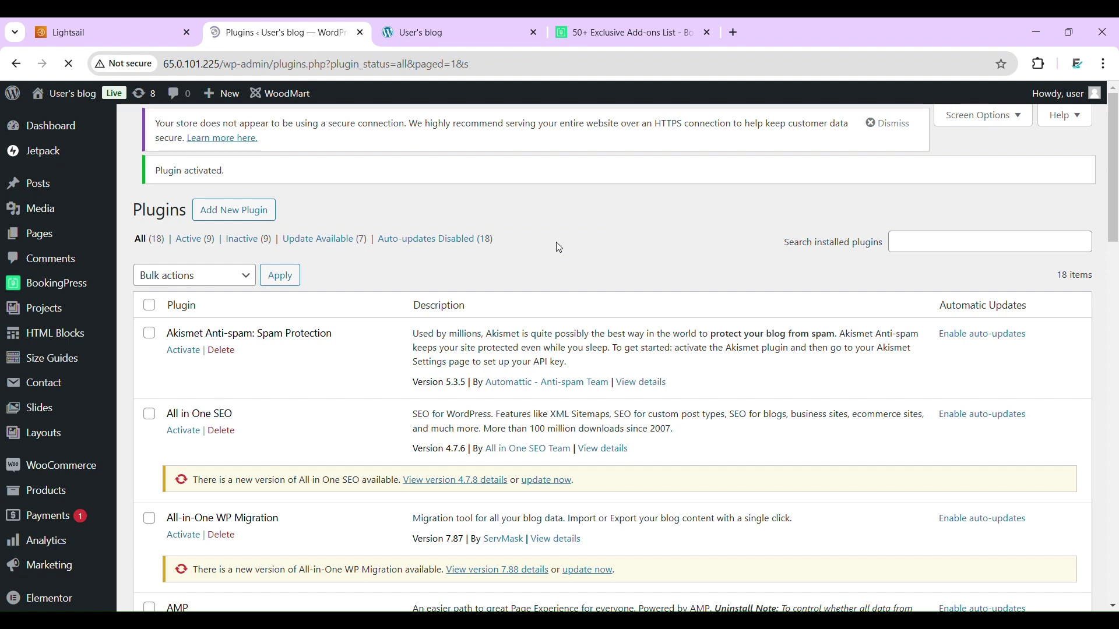
click(91, 289)
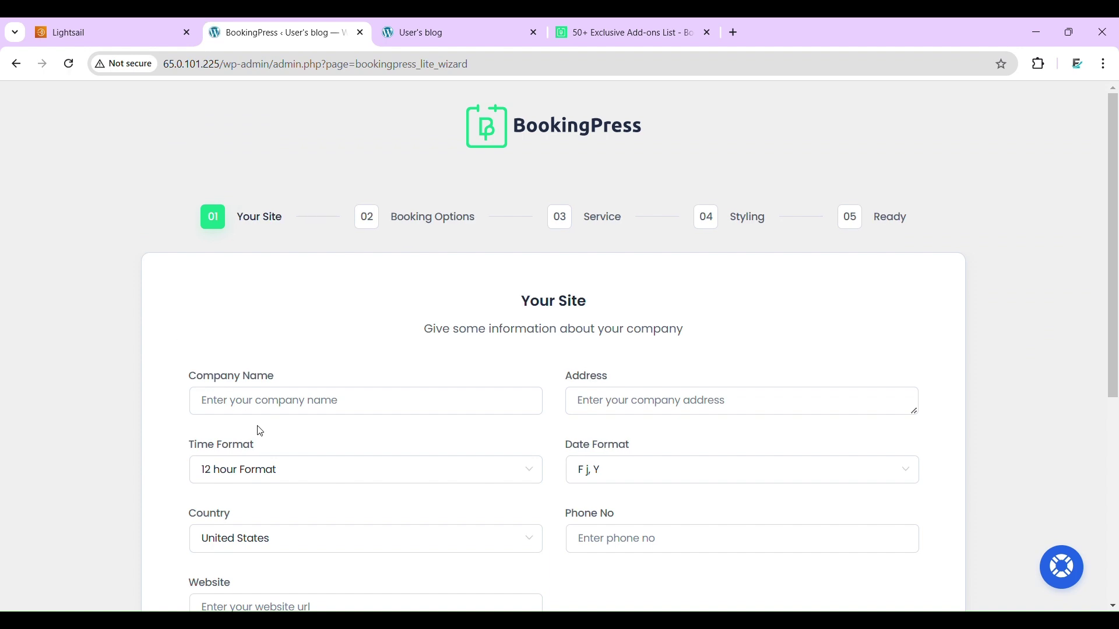
- Zoom in and enter 'xx' as company name and 'x' as company address
scroll(310, 352, down, 4)
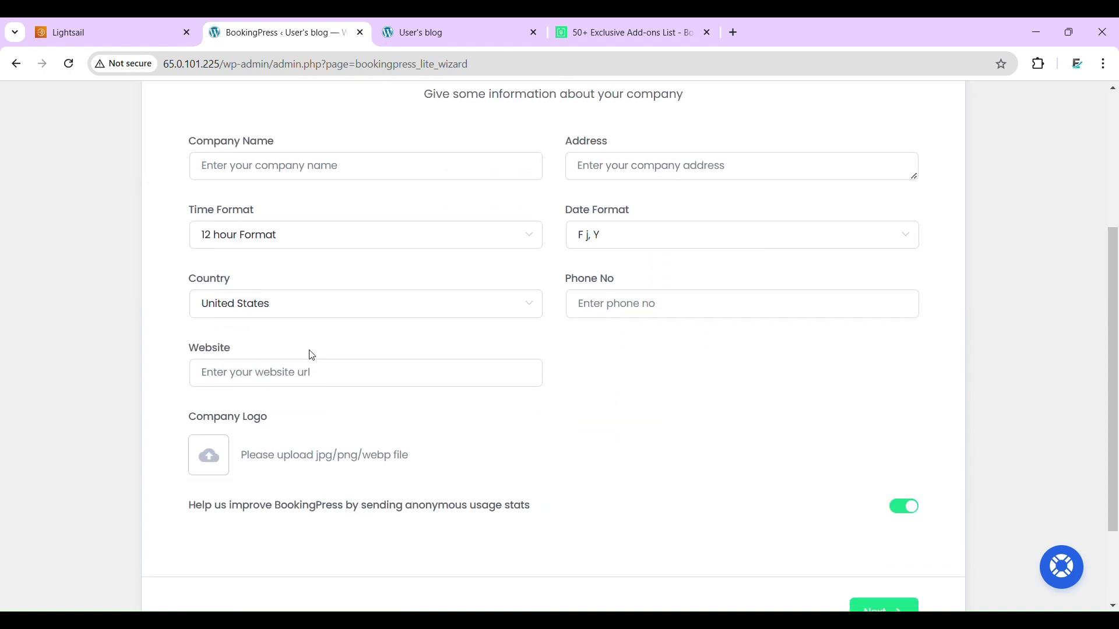
key(ctrl+plus)
scroll(313, 356, up, 4)
click(298, 406)
text(xxx)
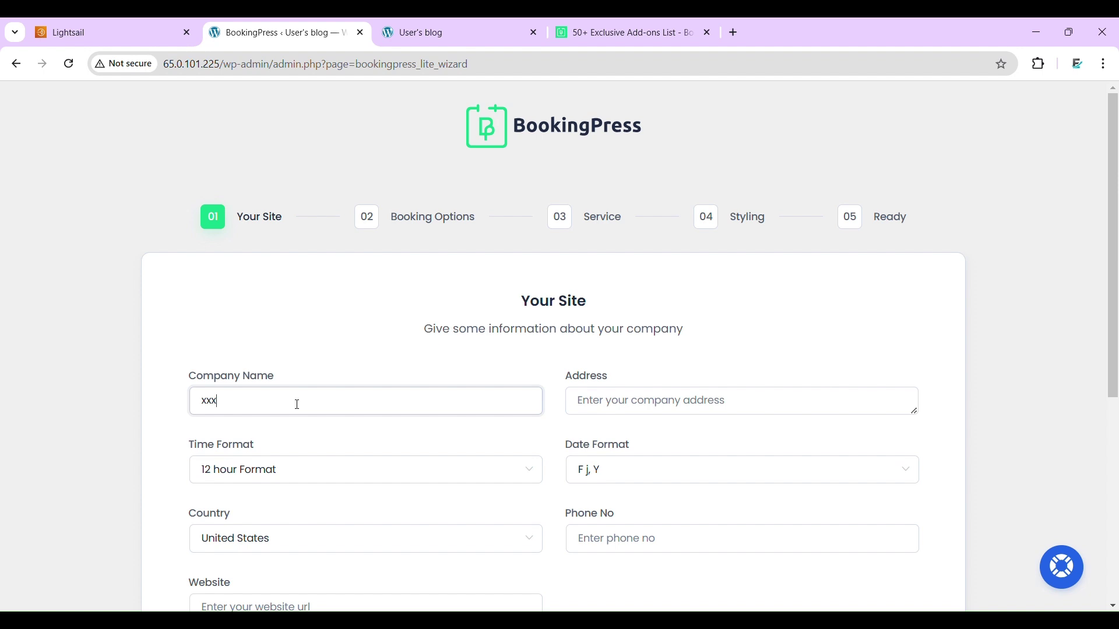
key(Tab)
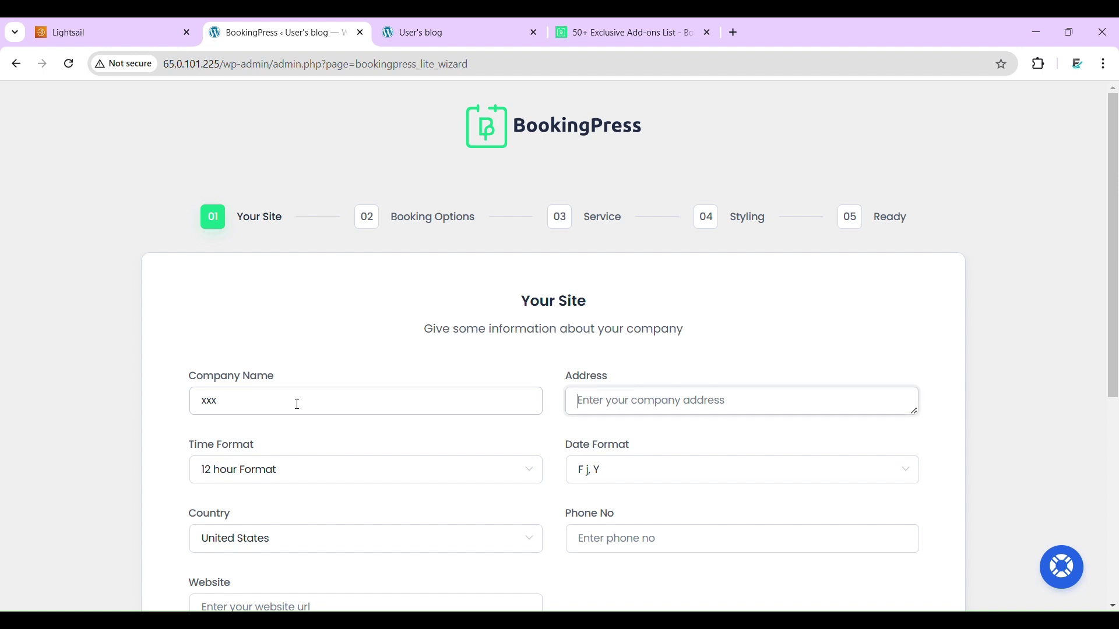
text(xxx)
- Leave time and date formats unchanged, set country to India, and enter the contact phone number
scroll(460, 409, down, 4)
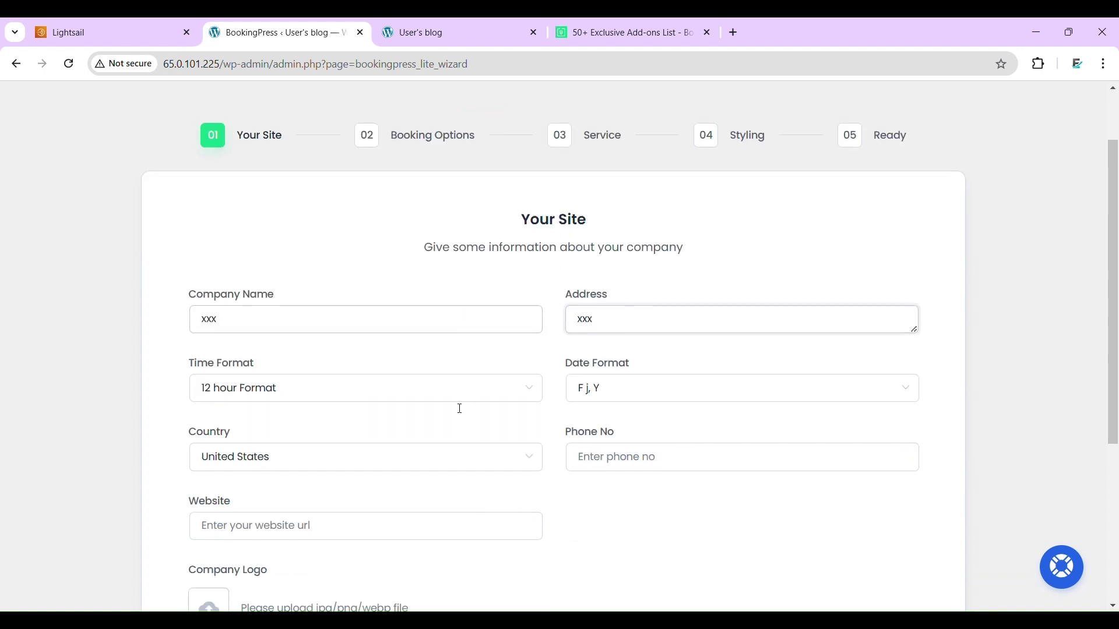
click(262, 265)
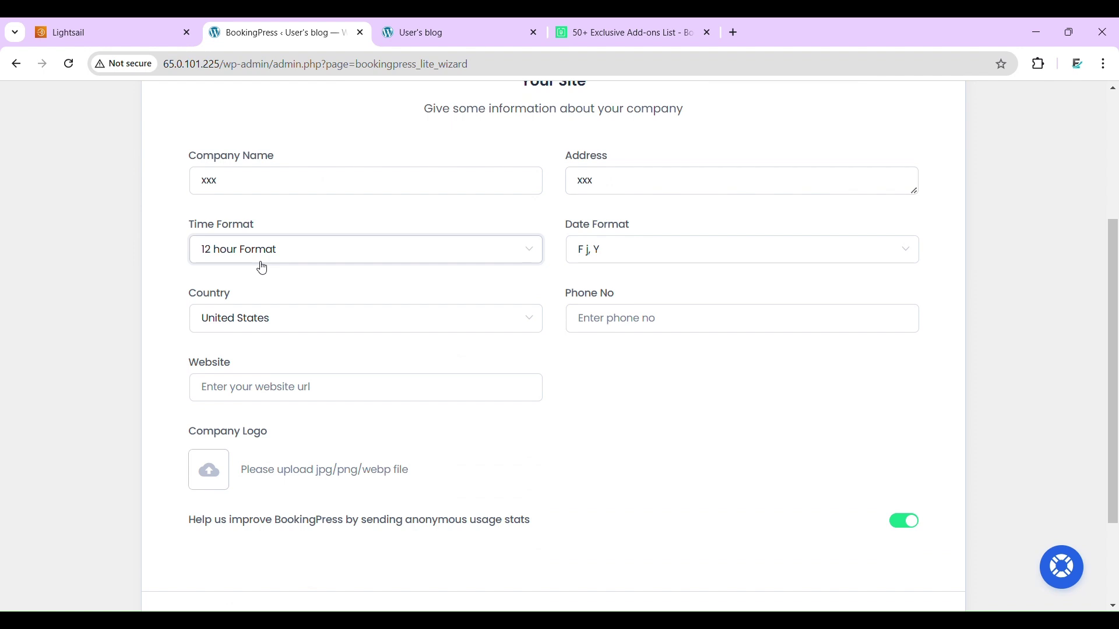
click(627, 259)
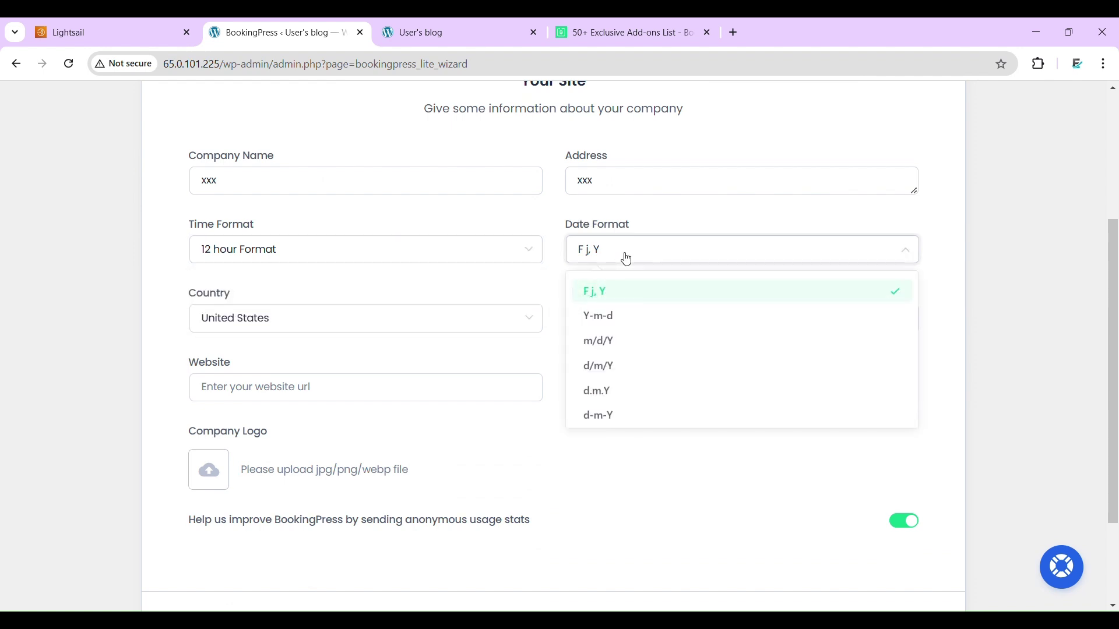
click(69, 342)
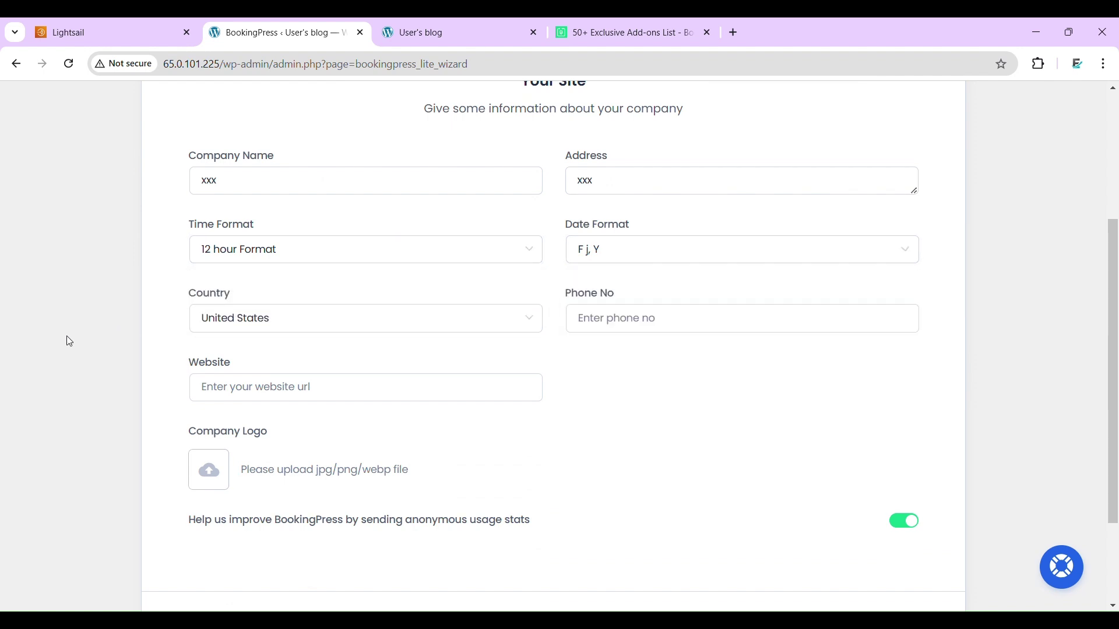
scroll(69, 340, down, 3)
click(315, 184)
text(indi)
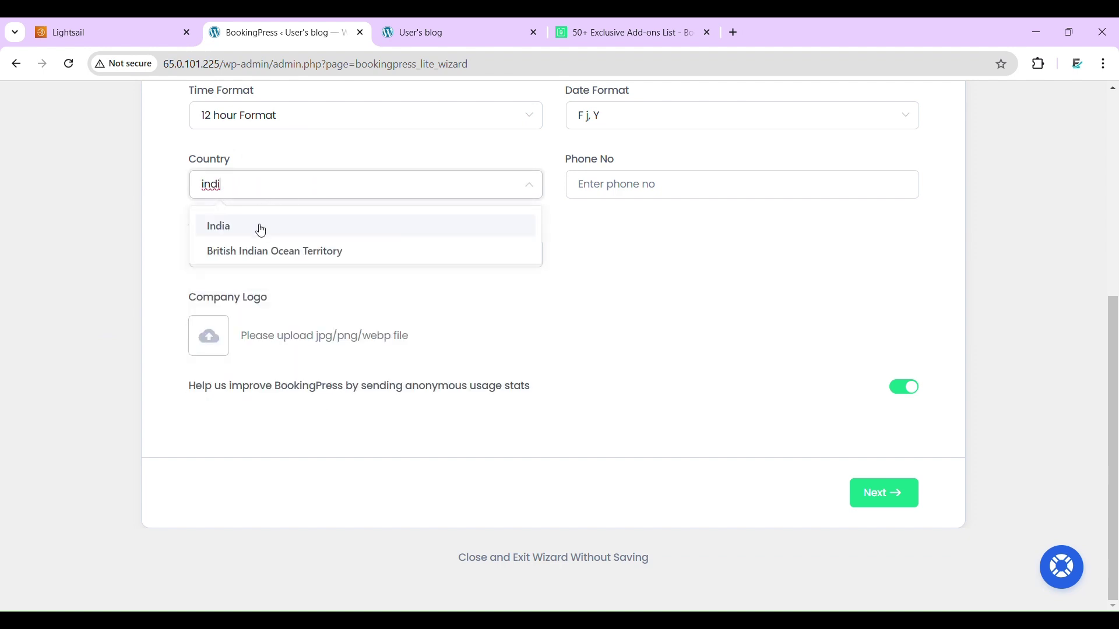
click(261, 231)
click(616, 196)
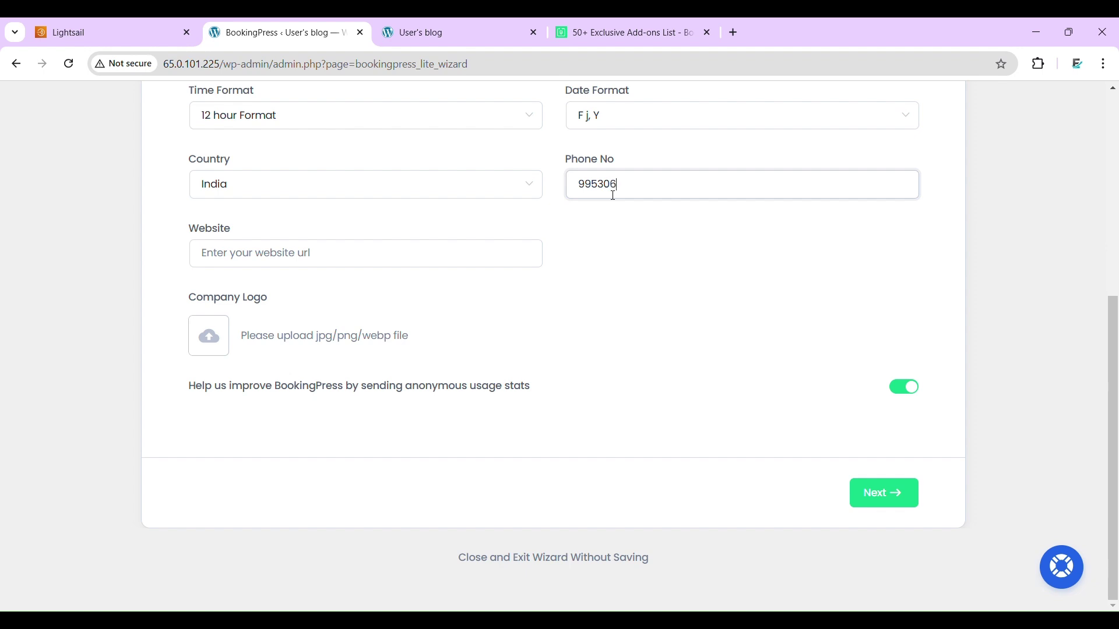
- Copy the engineeradda.in address from a new tab and paste it as the website
click(279, 264)
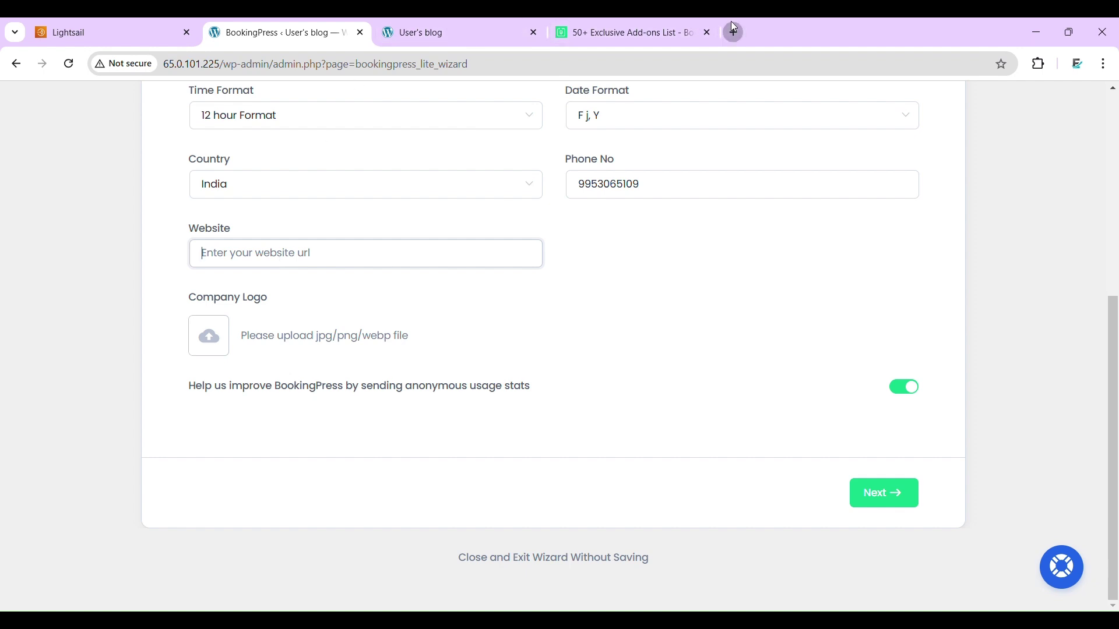
click(733, 31)
text(en)
key(Return)
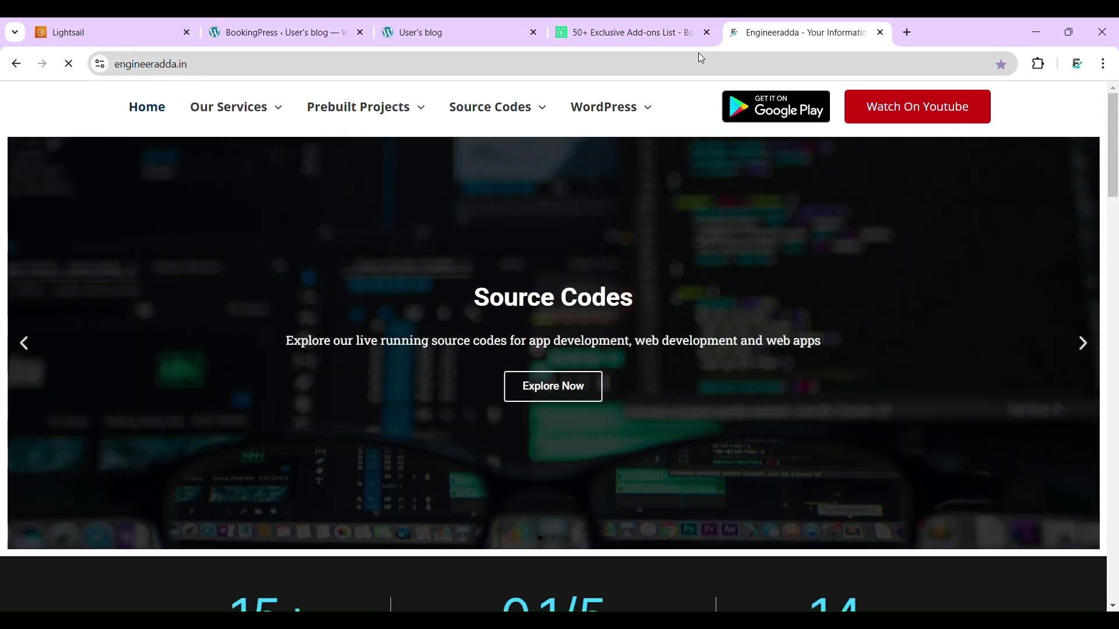
click(701, 58)
key(ctrl+c)
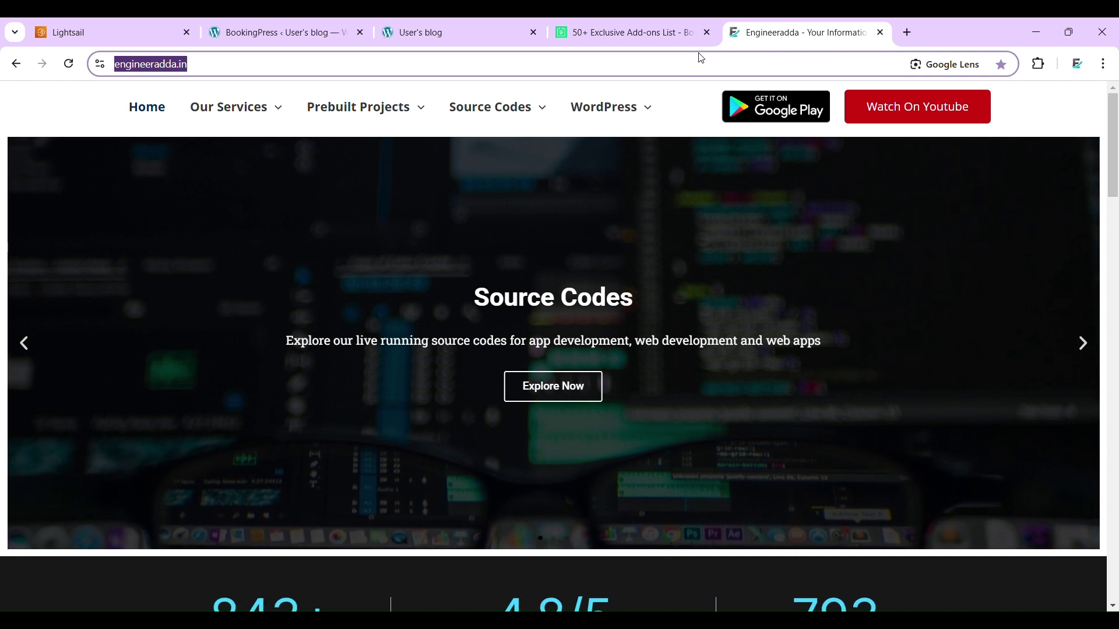
click(342, 23)
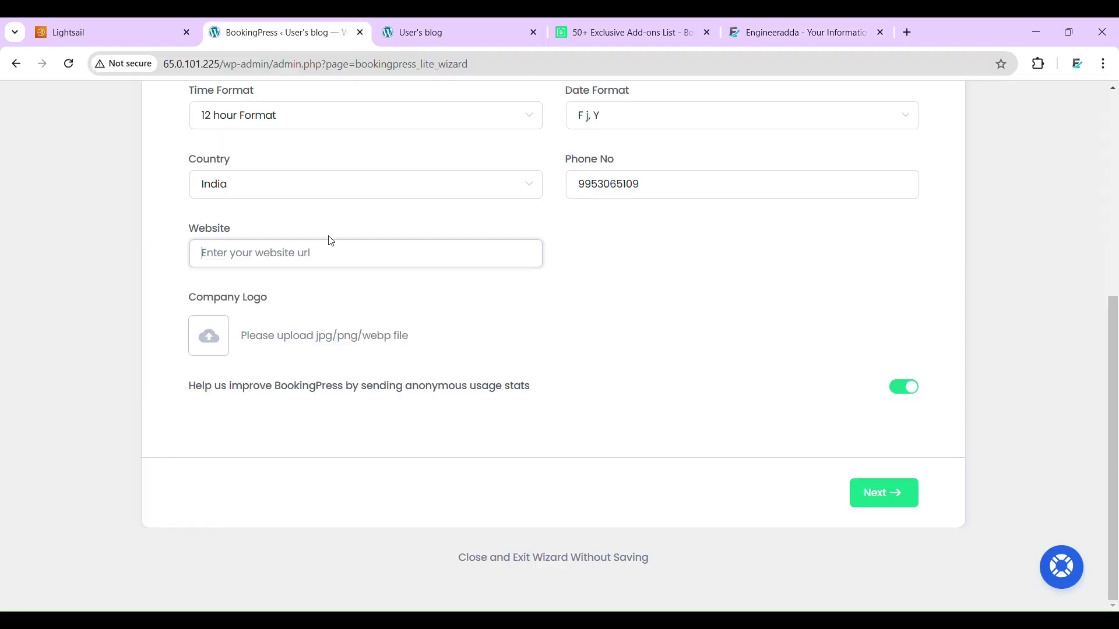
key(ctrl+v)
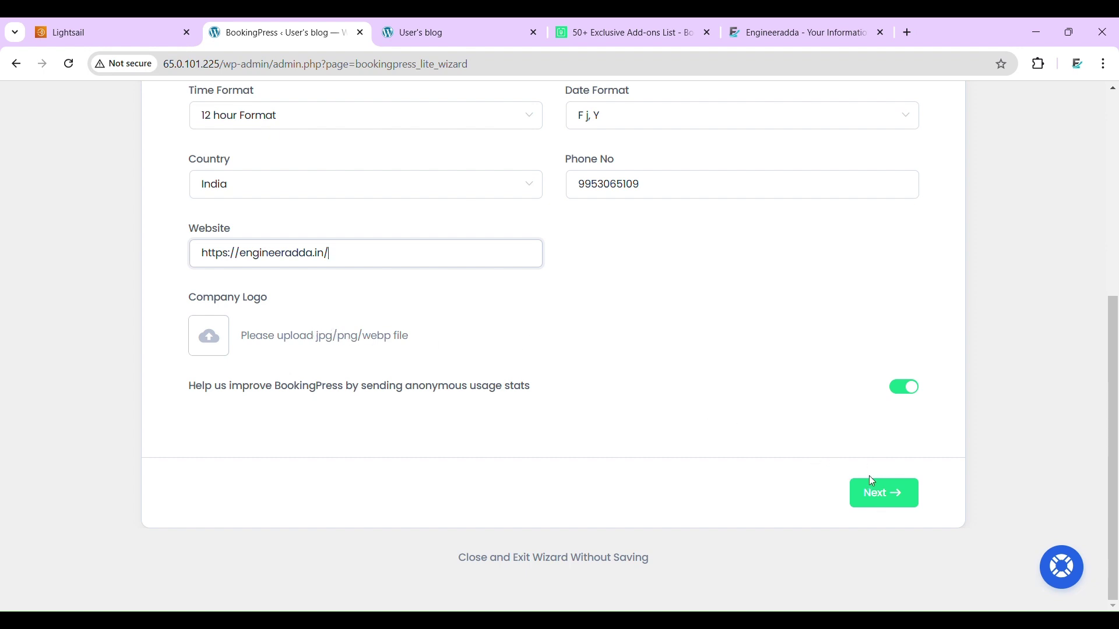
- Advance to the working hours and currency step, leaving the currency at US Dollar
click(876, 497)
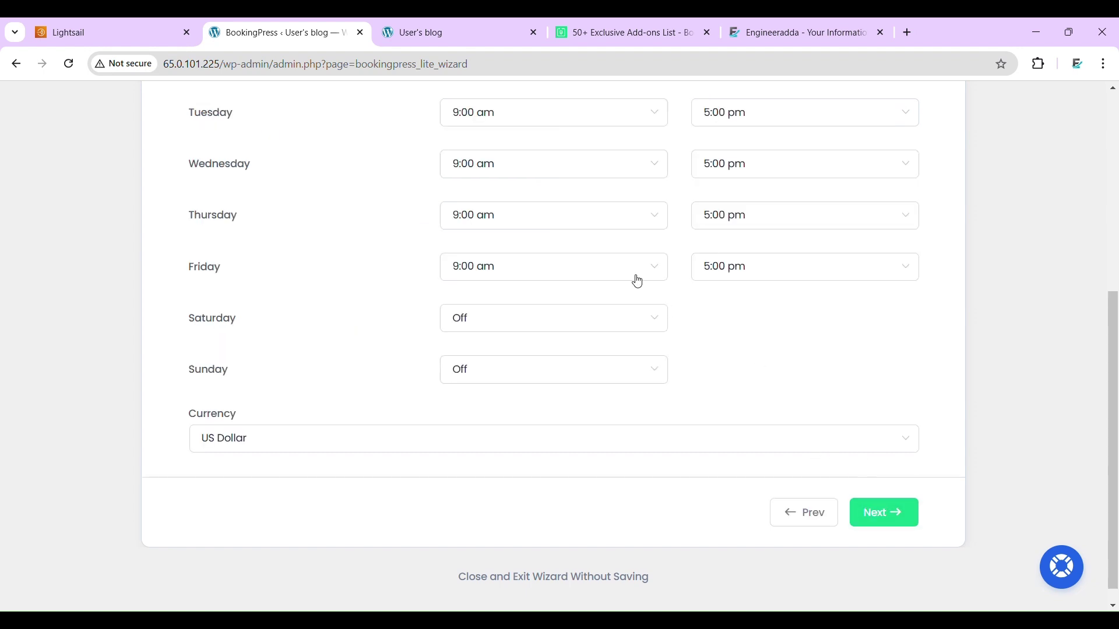
scroll(450, 252, up, 6)
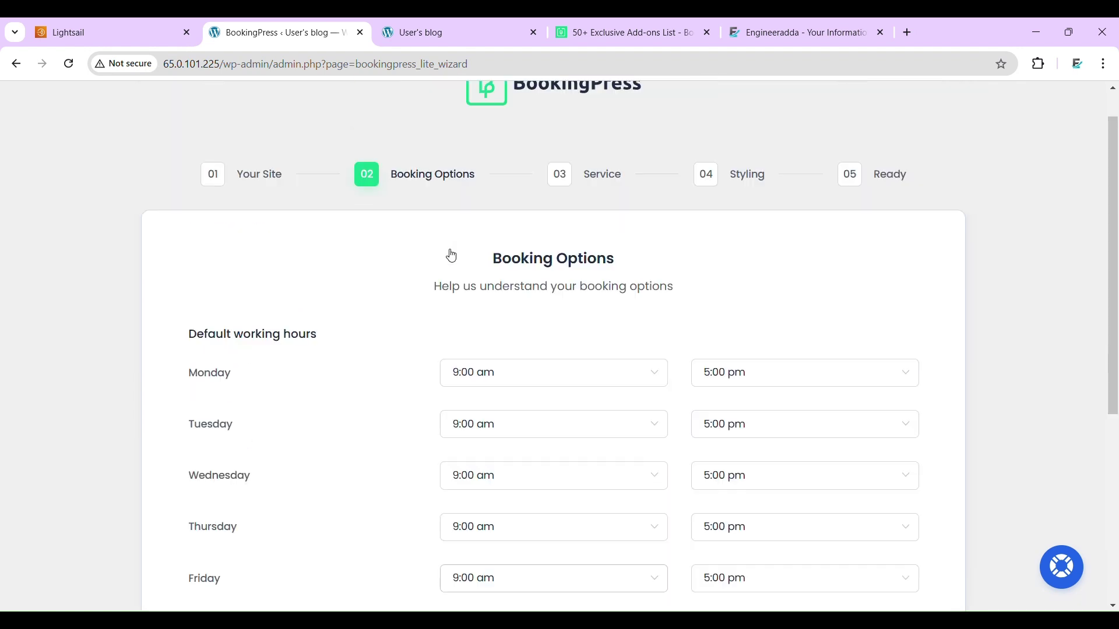
scroll(452, 256, down, 3)
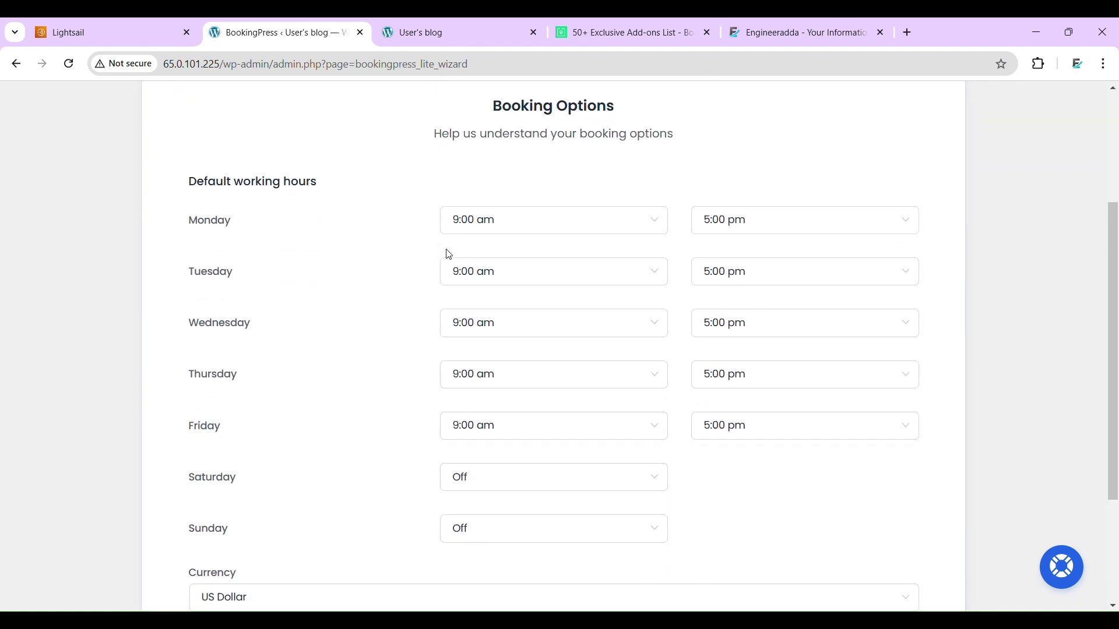
scroll(449, 254, down, 3)
scroll(448, 255, up, 4)
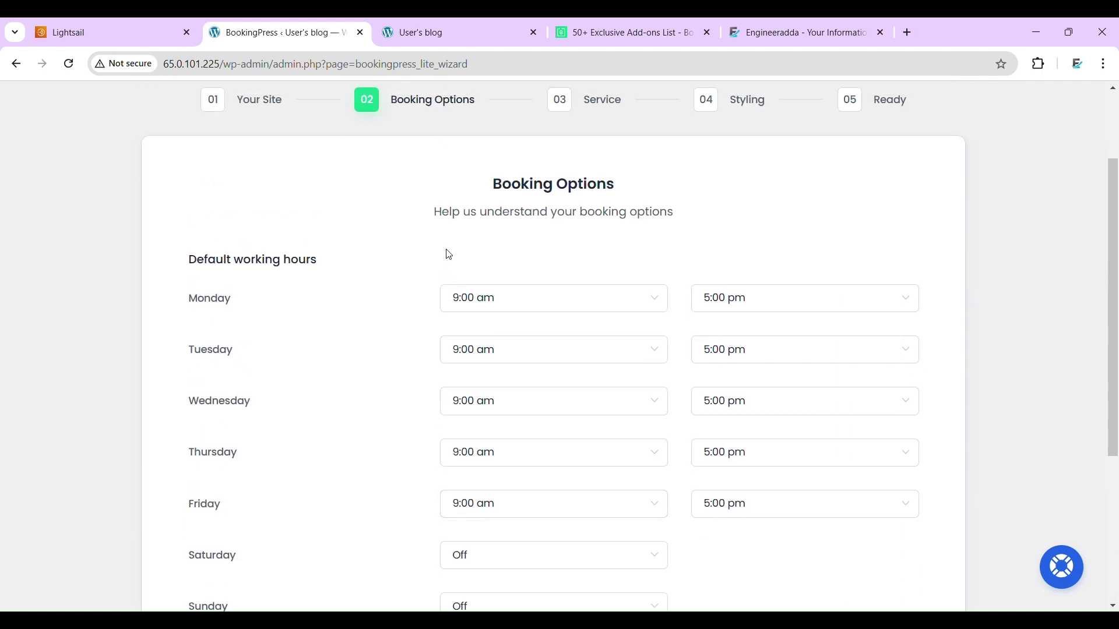
scroll(449, 254, down, 3)
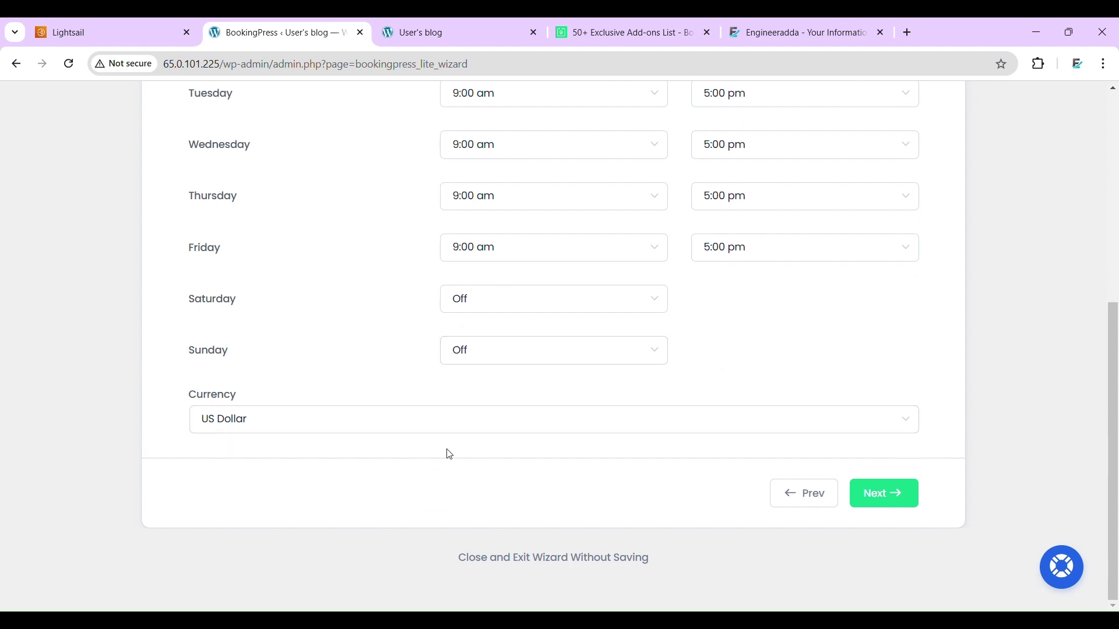
click(324, 420)
click(324, 420)
click(918, 506)
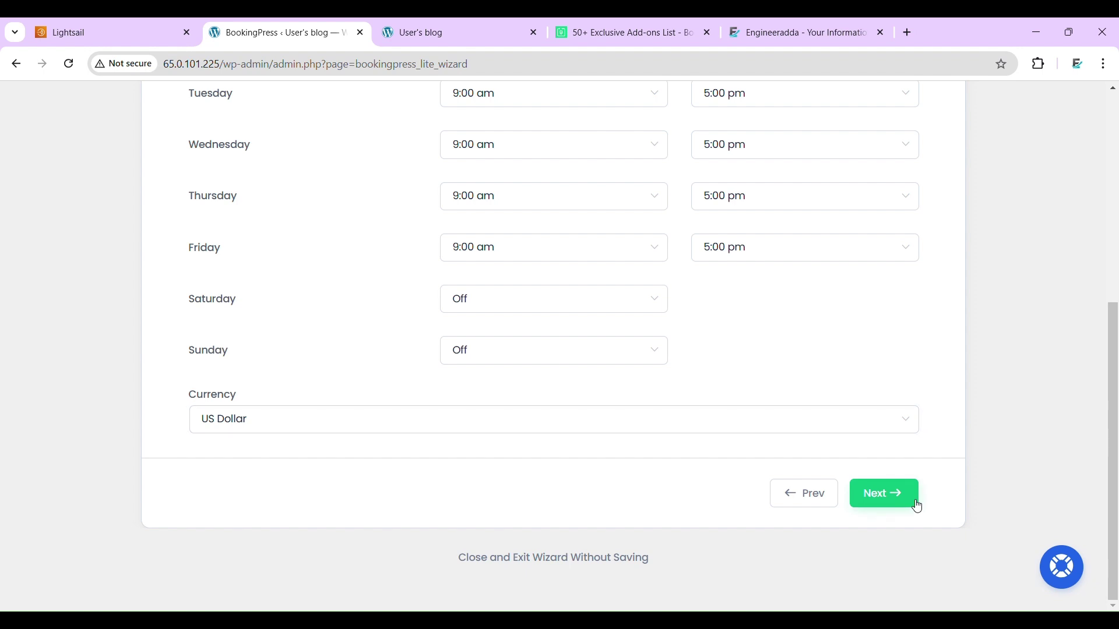
- Go back and change the wizard currency from US Dollar to Indian Rupee
click(814, 493)
click(231, 444)
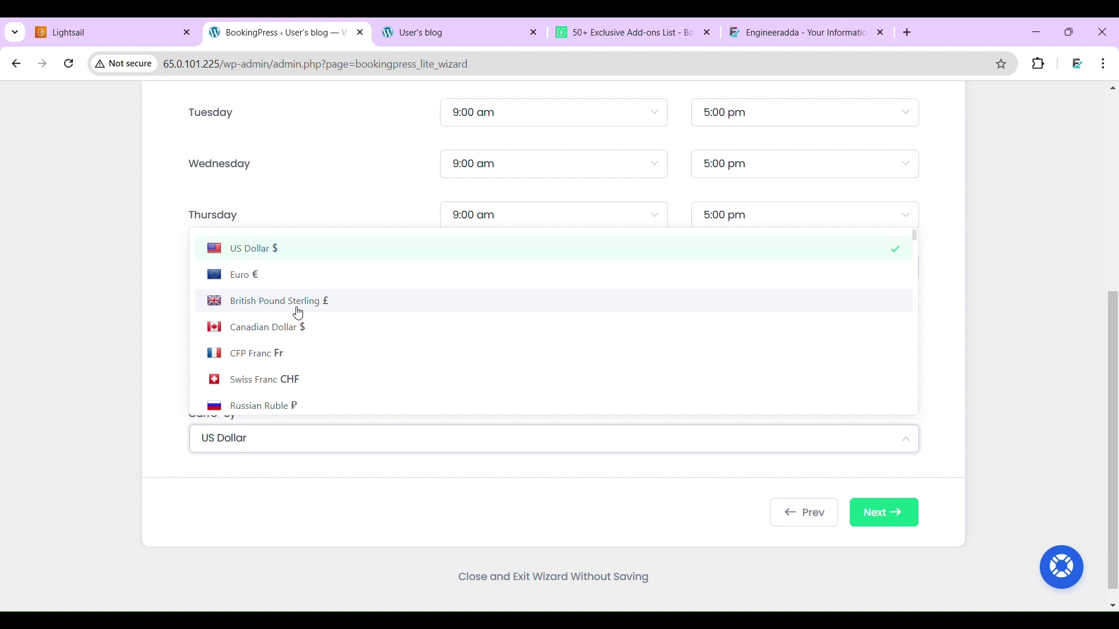
scroll(299, 313, down, 10)
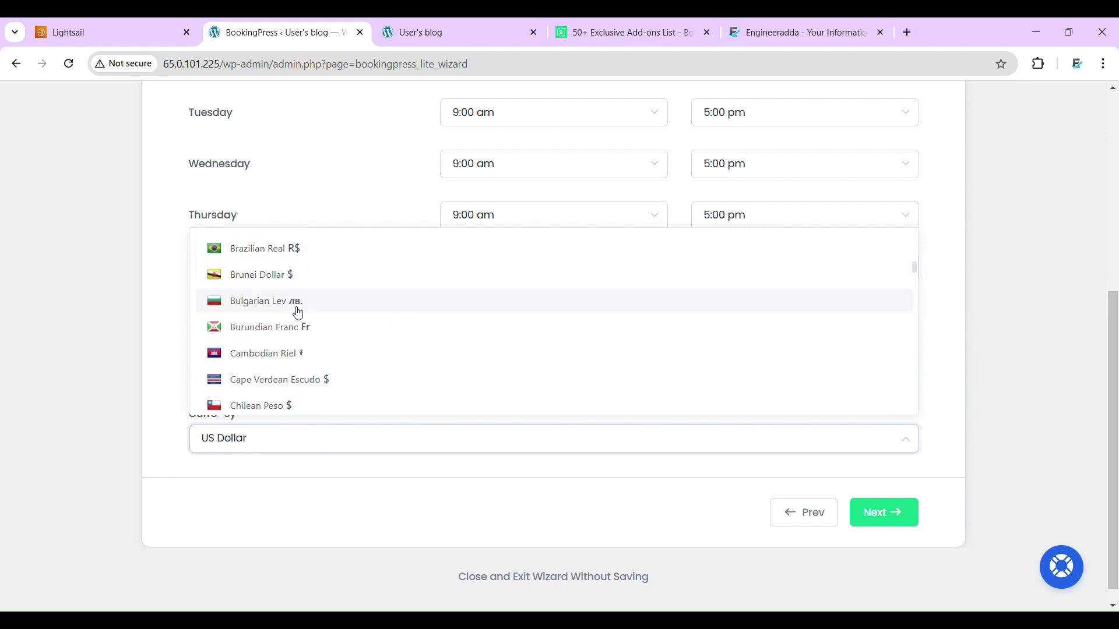
scroll(299, 313, down, 15)
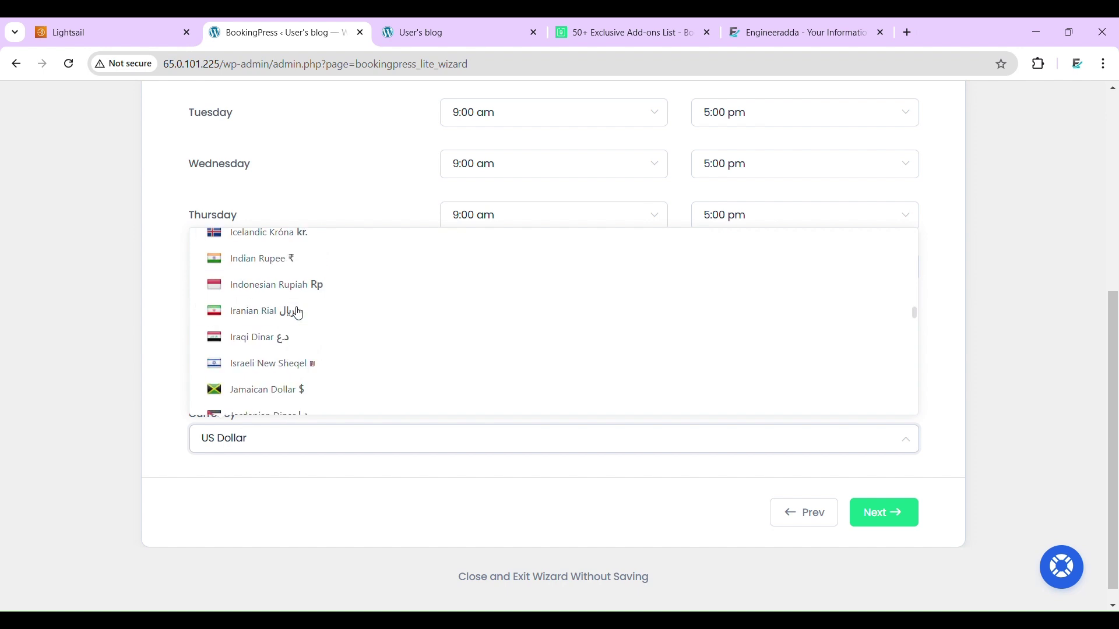
scroll(297, 314, down, 10)
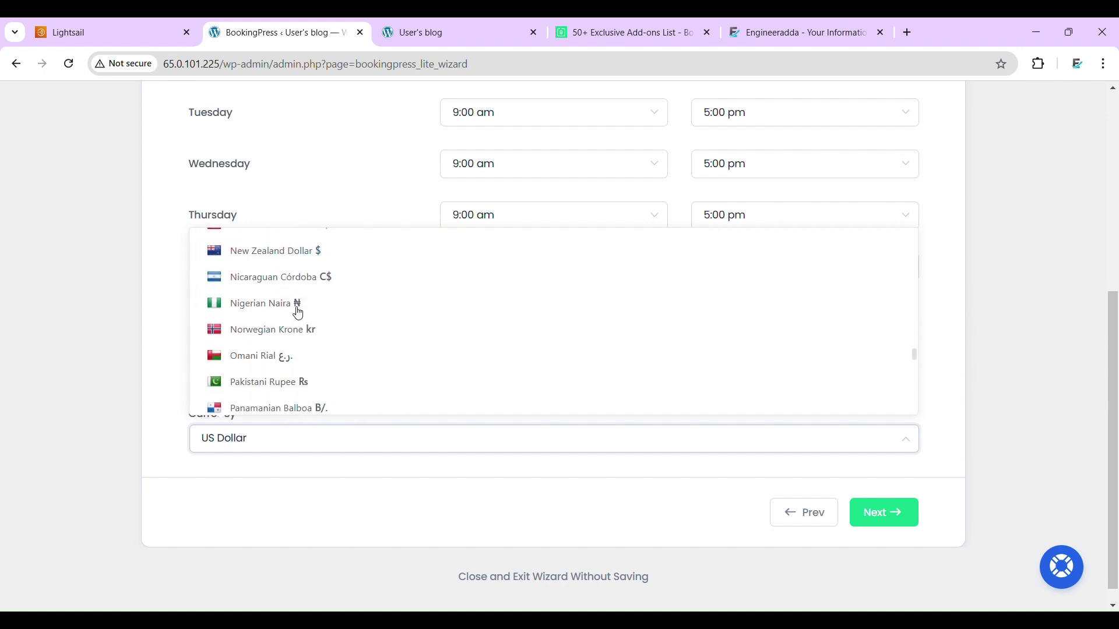
scroll(298, 313, up, 2)
scroll(298, 313, down, 5)
scroll(297, 313, up, 7)
scroll(296, 313, up, 6)
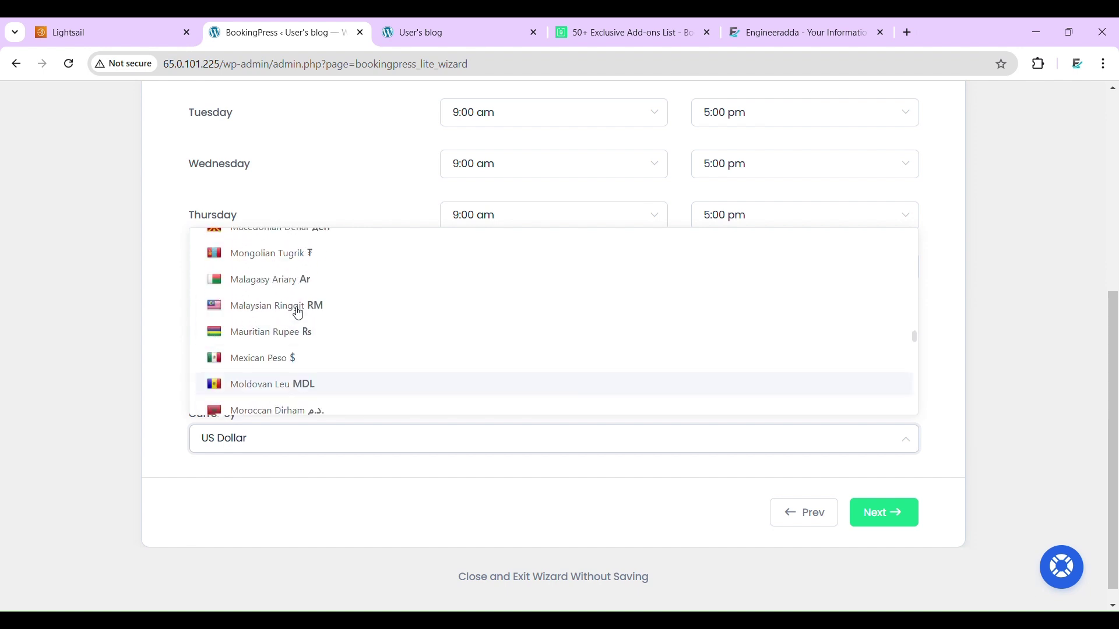
scroll(297, 313, up, 7)
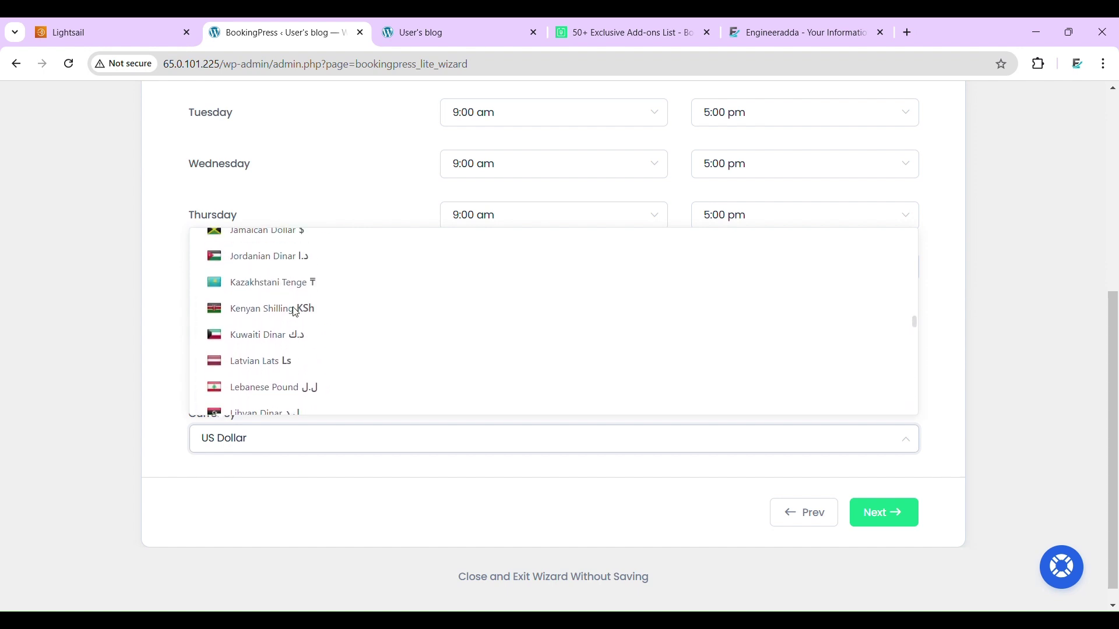
scroll(295, 308, up, 3)
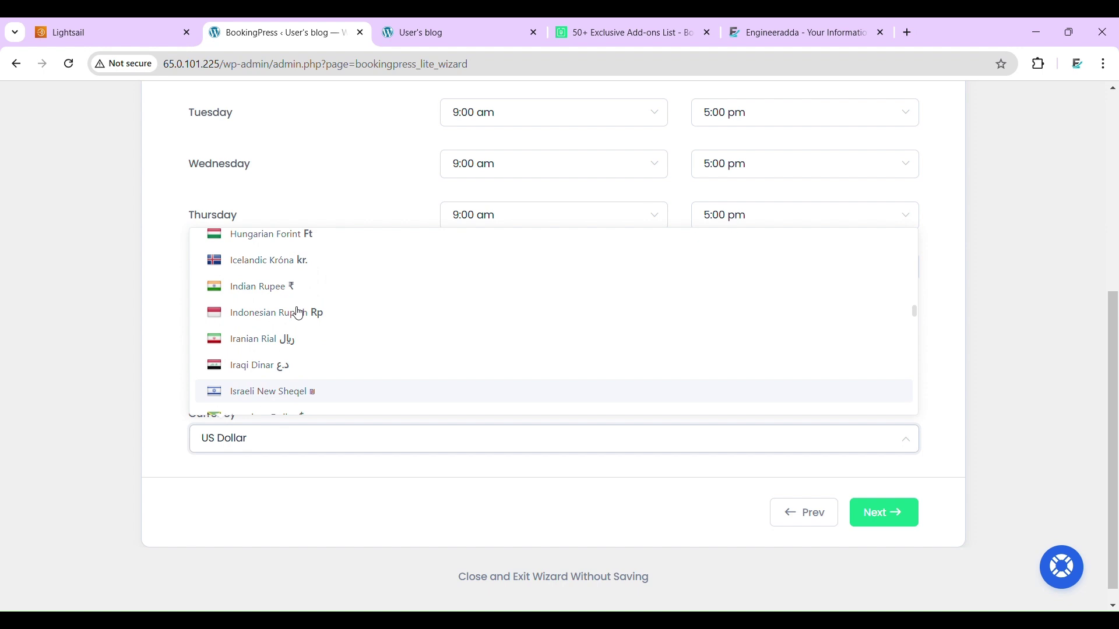
click(289, 294)
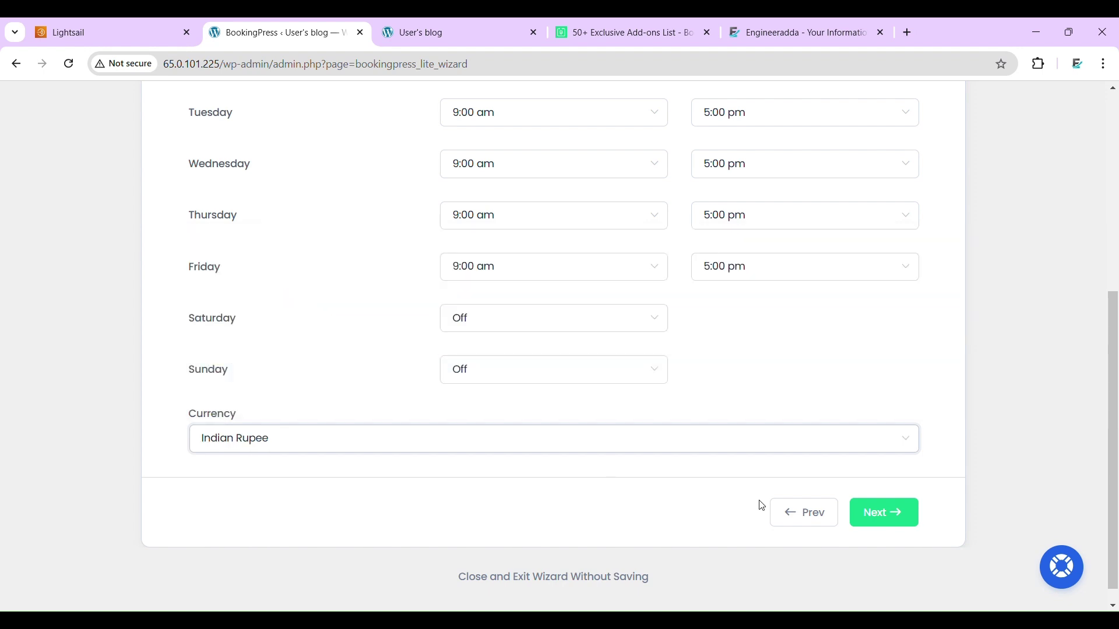
click(888, 511)
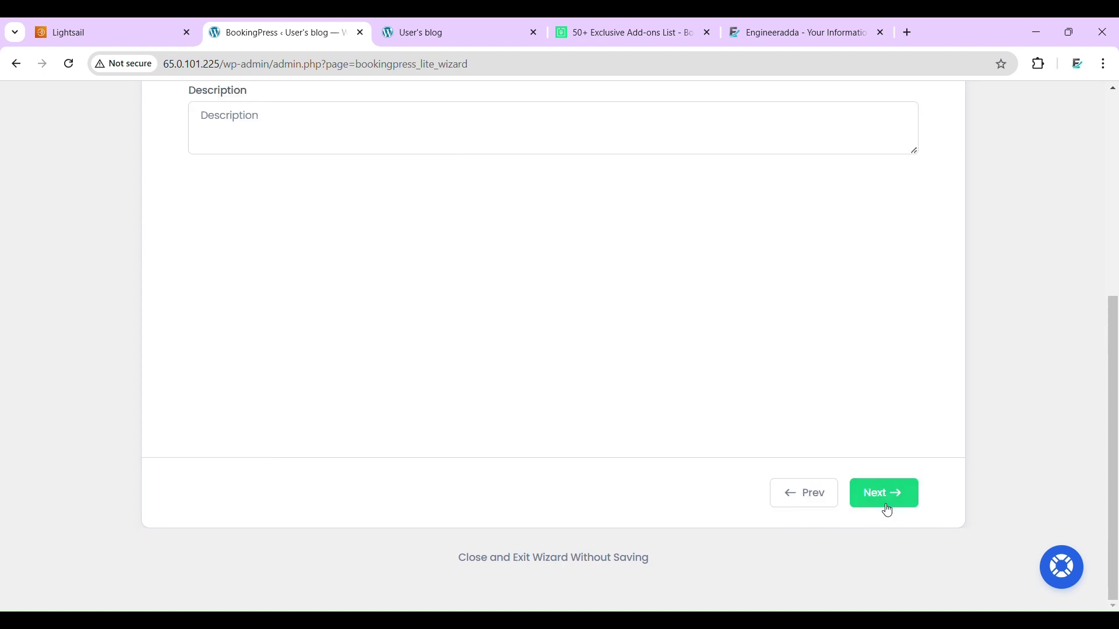
- Name the new service 'Regular checkup' and set its price to 1000
scroll(332, 274, up, 4)
scroll(332, 273, up, 1)
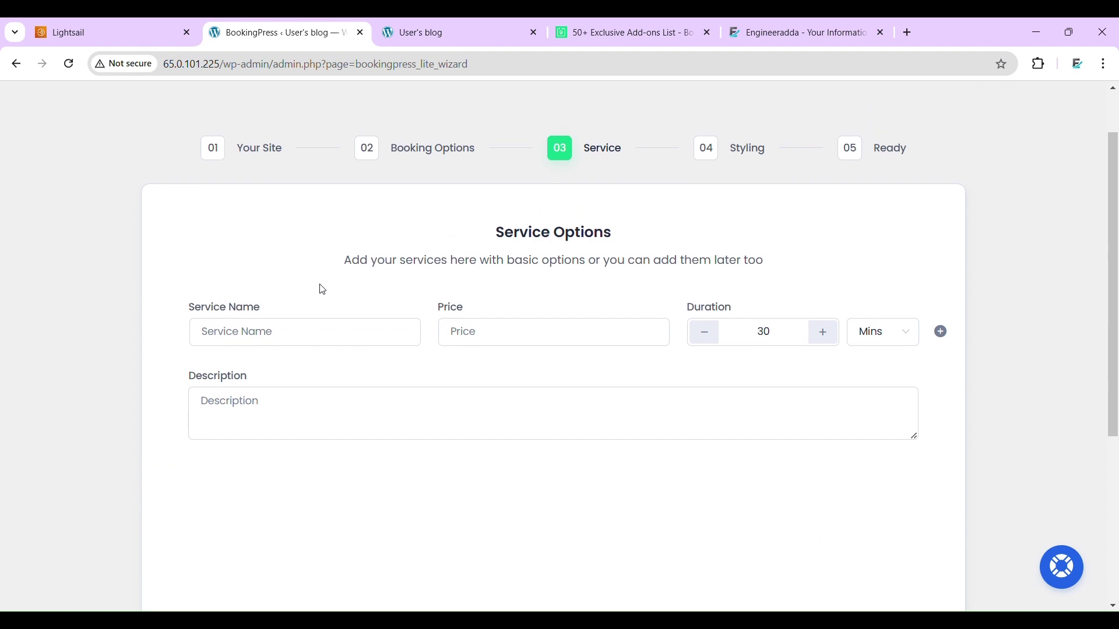
click(307, 334)
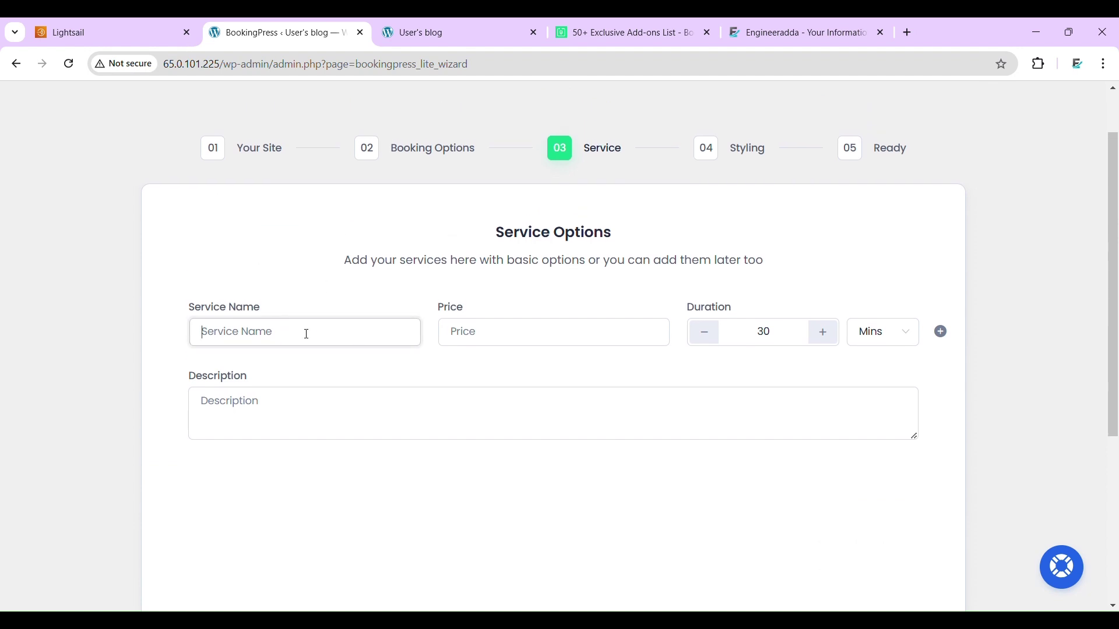
text(Regualr)
key(BackSpace)
key(BackSpace)
key(BackSpace)
text(a)
click(497, 346)
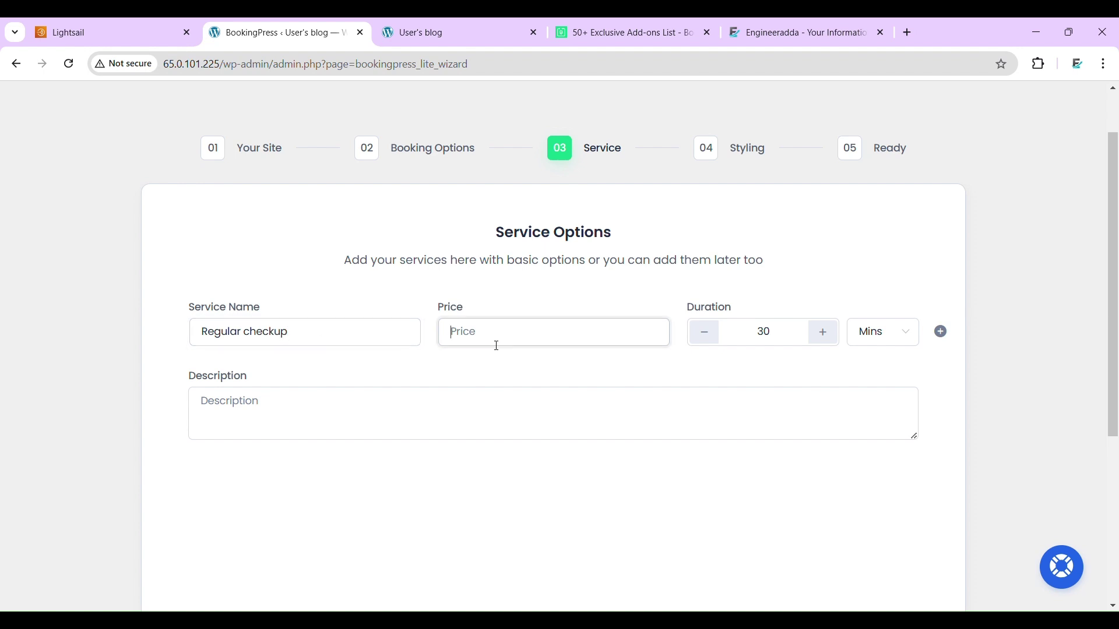
text(1000)
- Keep the 30-minute duration, describe it as 'full body checkup', and continue to Styling
click(789, 346)
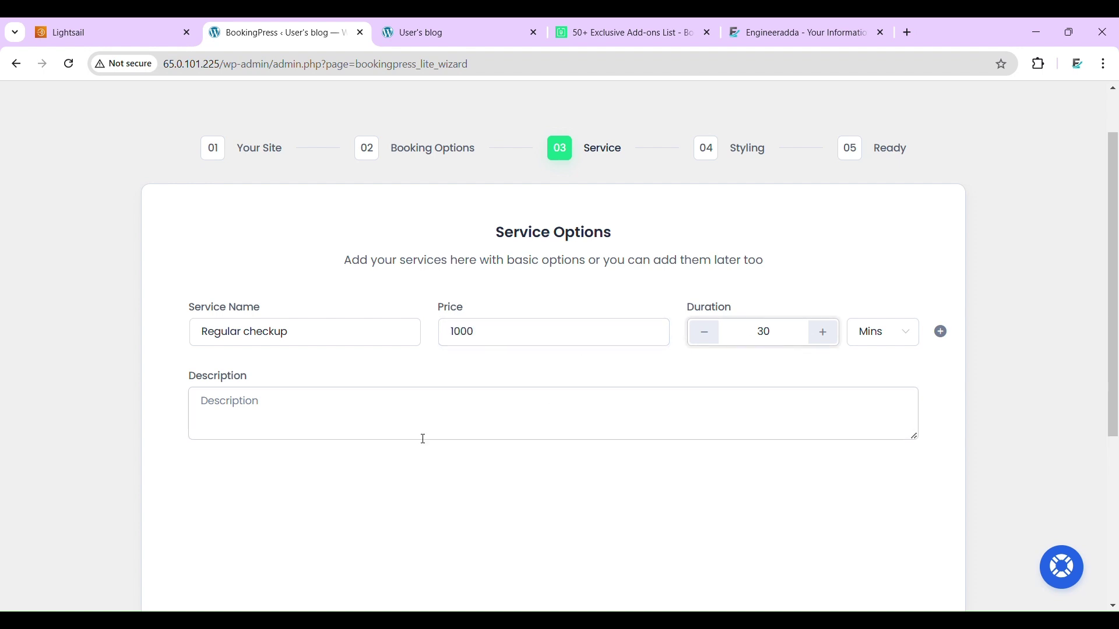
click(362, 435)
text(full body checkup)
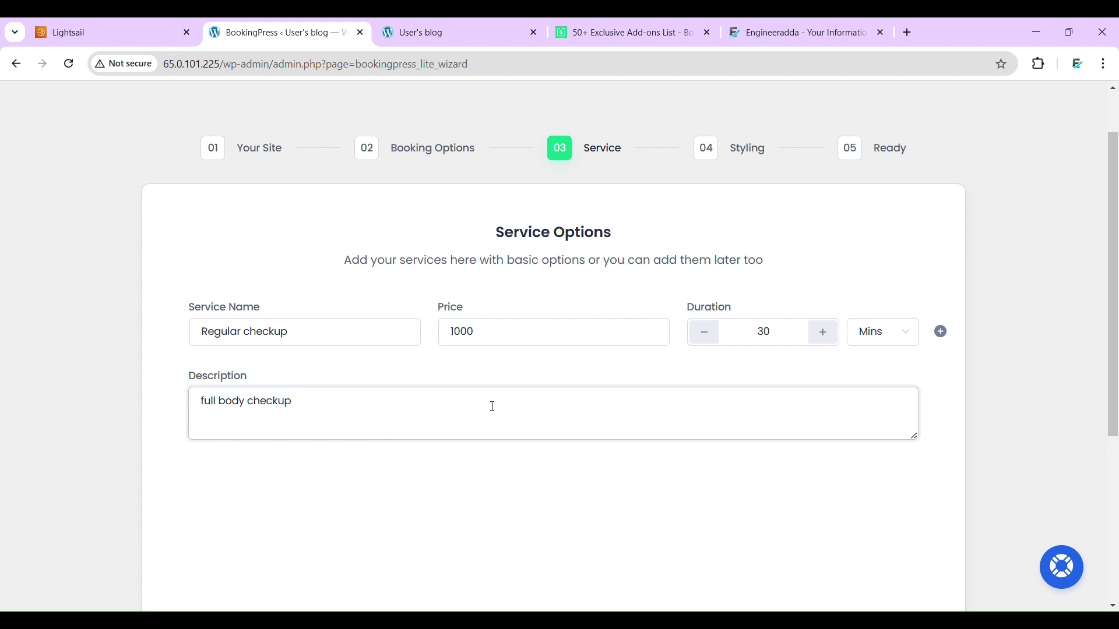
scroll(492, 407, down, 4)
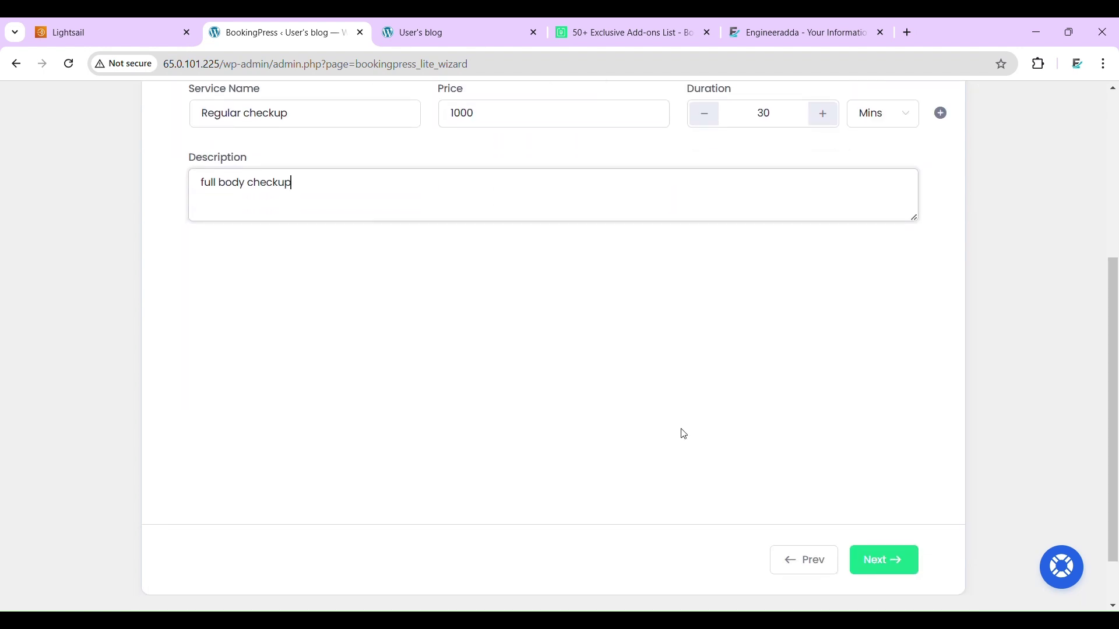
click(859, 562)
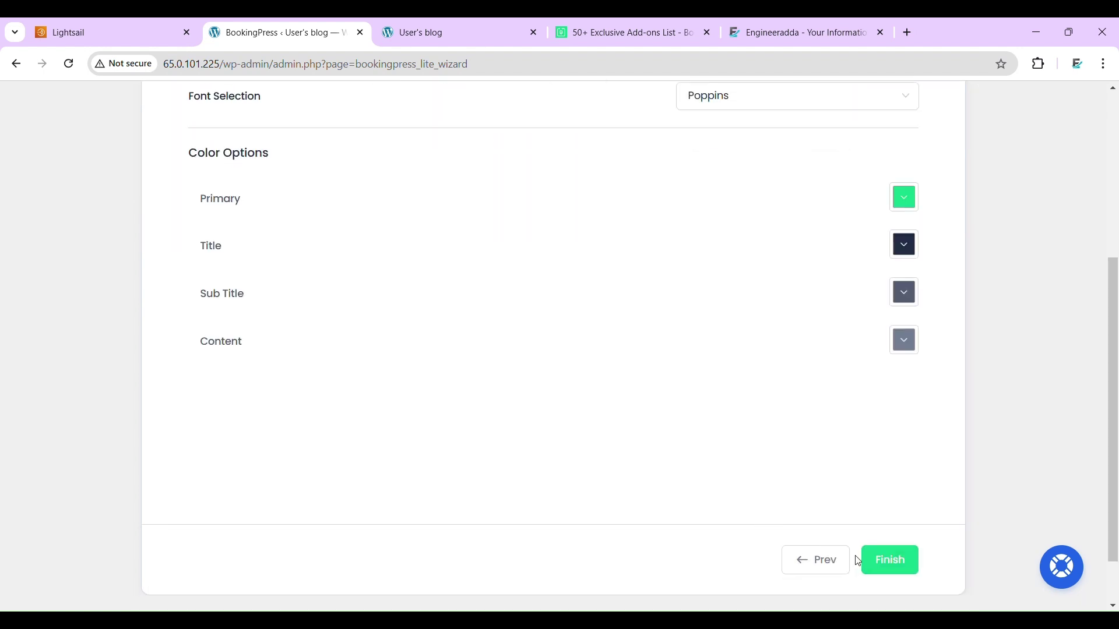
scroll(650, 278, up, 2)
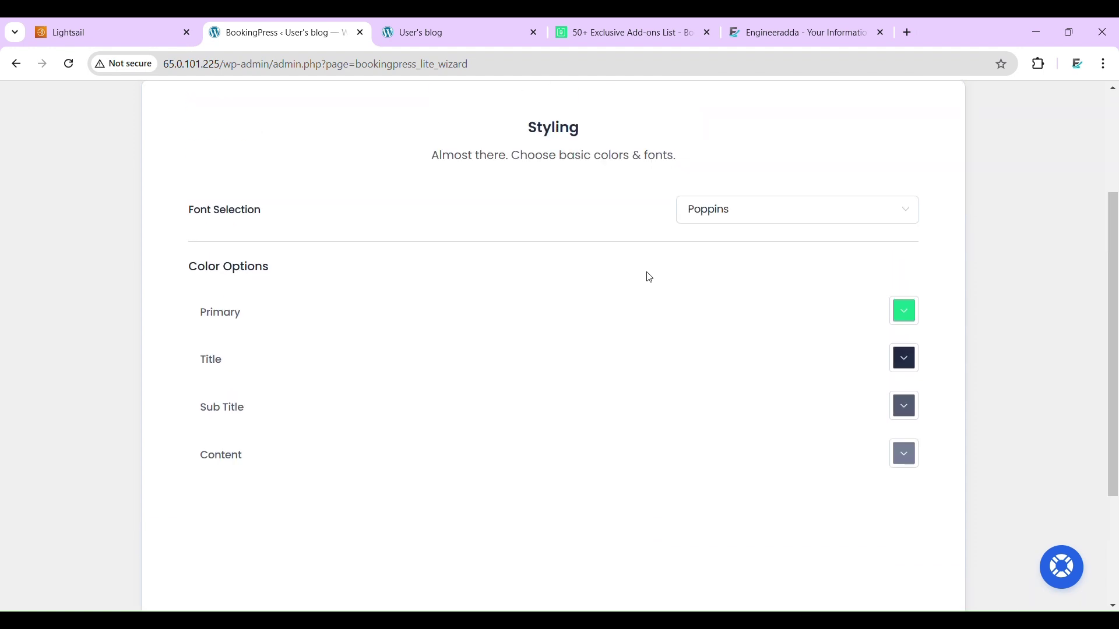
scroll(650, 278, down, 3)
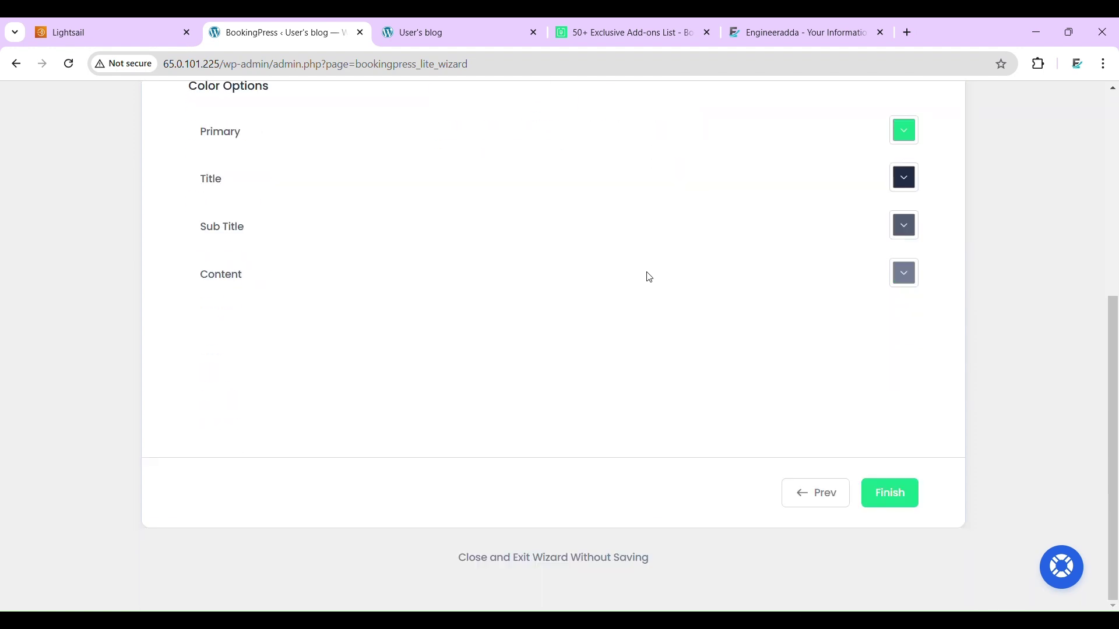
- Finish the wizard and copy the book-appointment page URL from the Congratulations screen
click(913, 496)
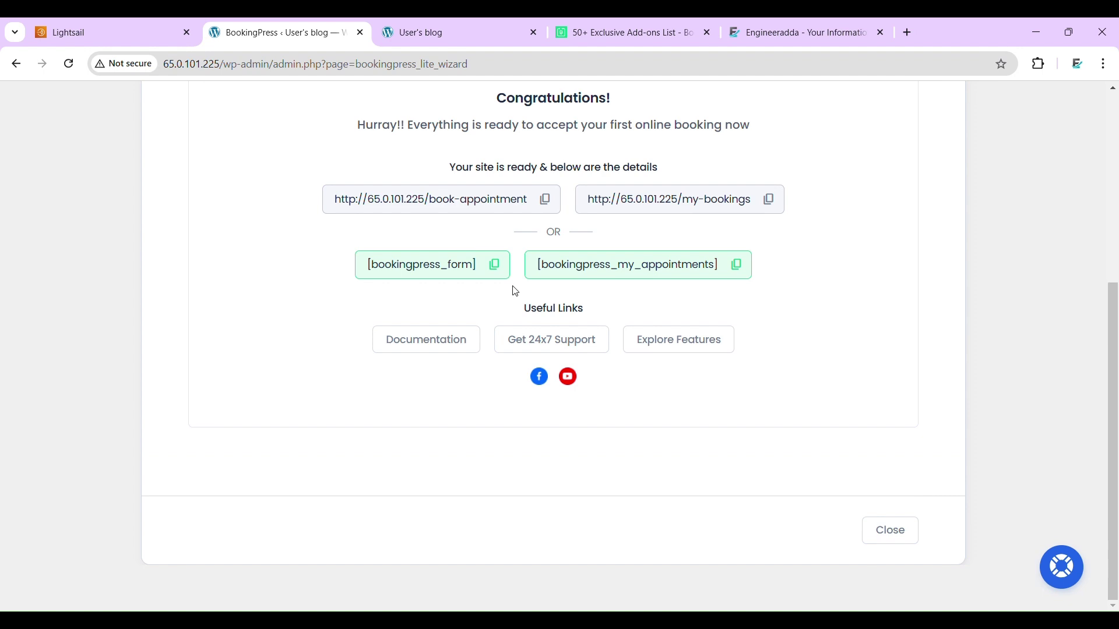
scroll(382, 217, up, 4)
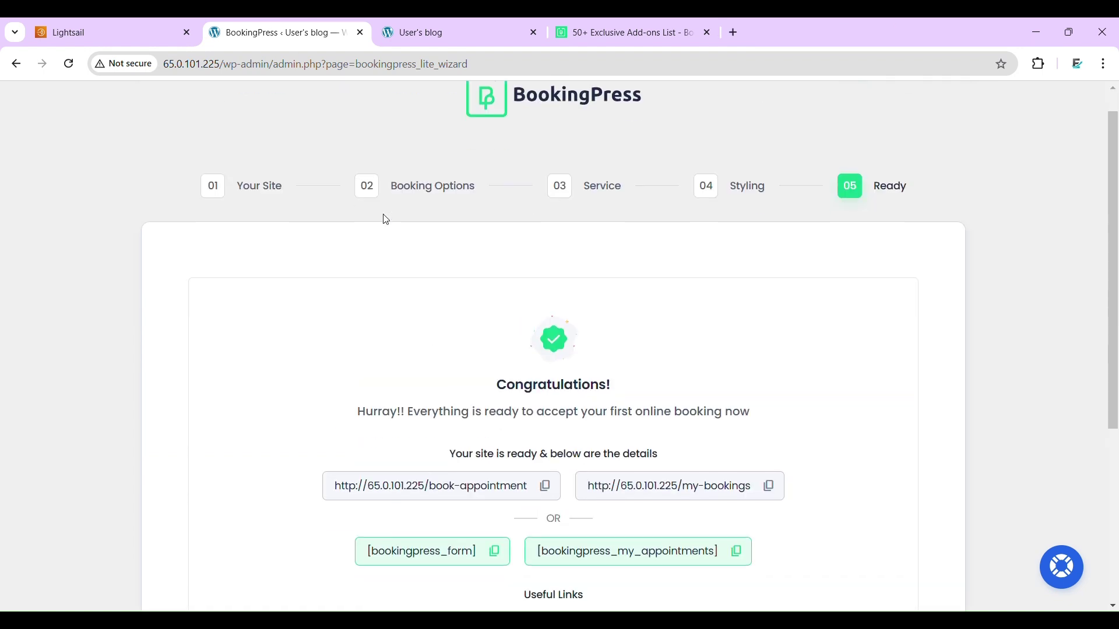
scroll(386, 220, down, 3)
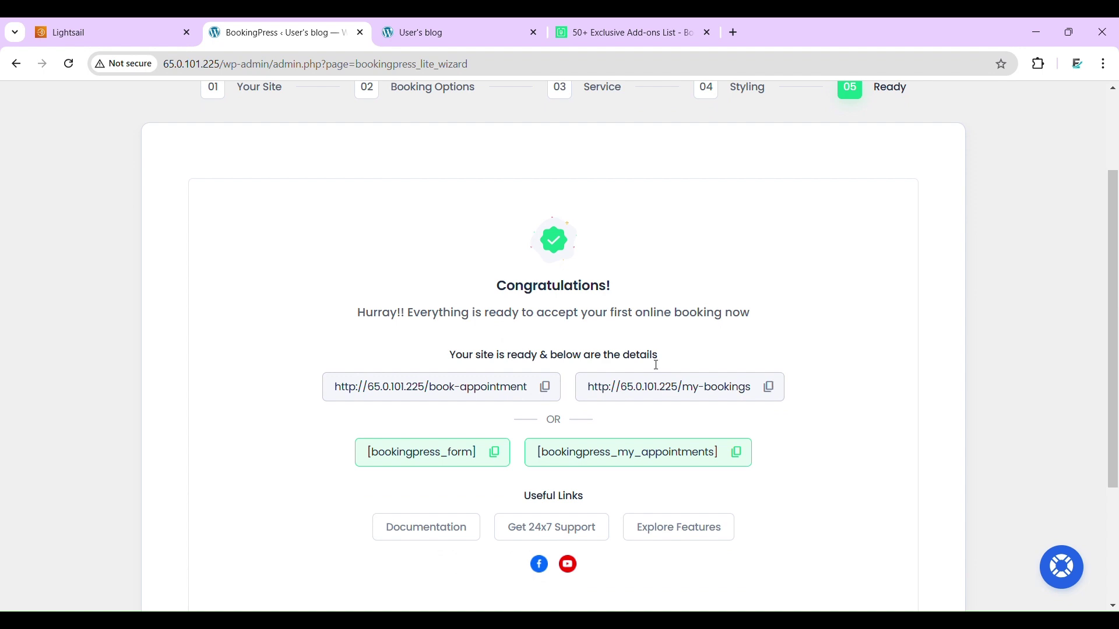
click(546, 390)
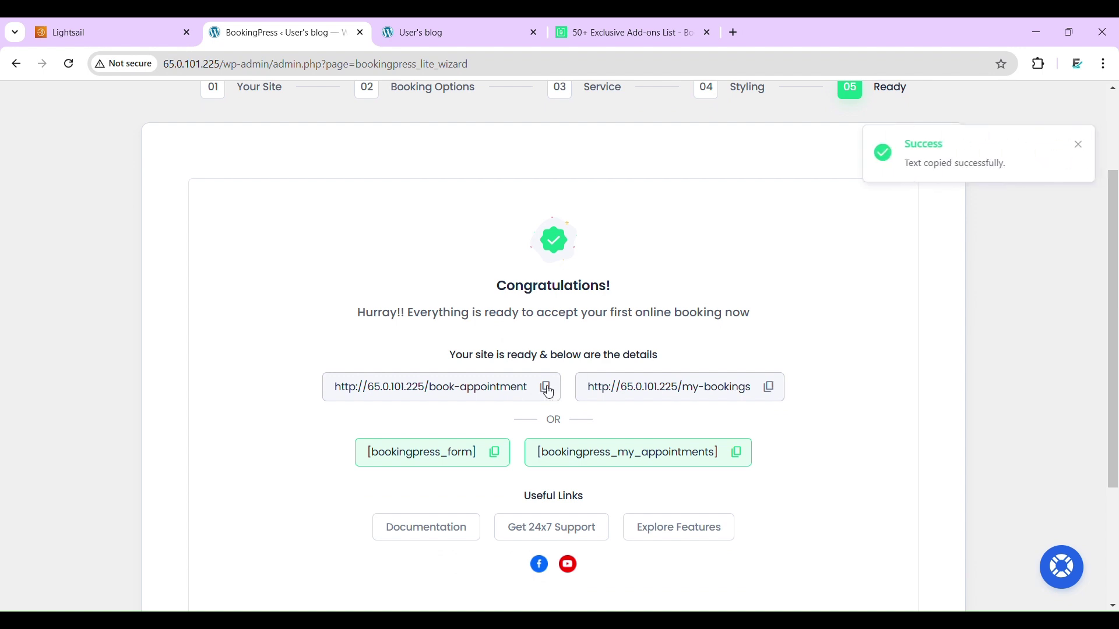
- Load the book-appointment URL in a new tab and confirm it lists Regular checkup, 30 m, ₹1,000.00
click(730, 21)
key(Return)
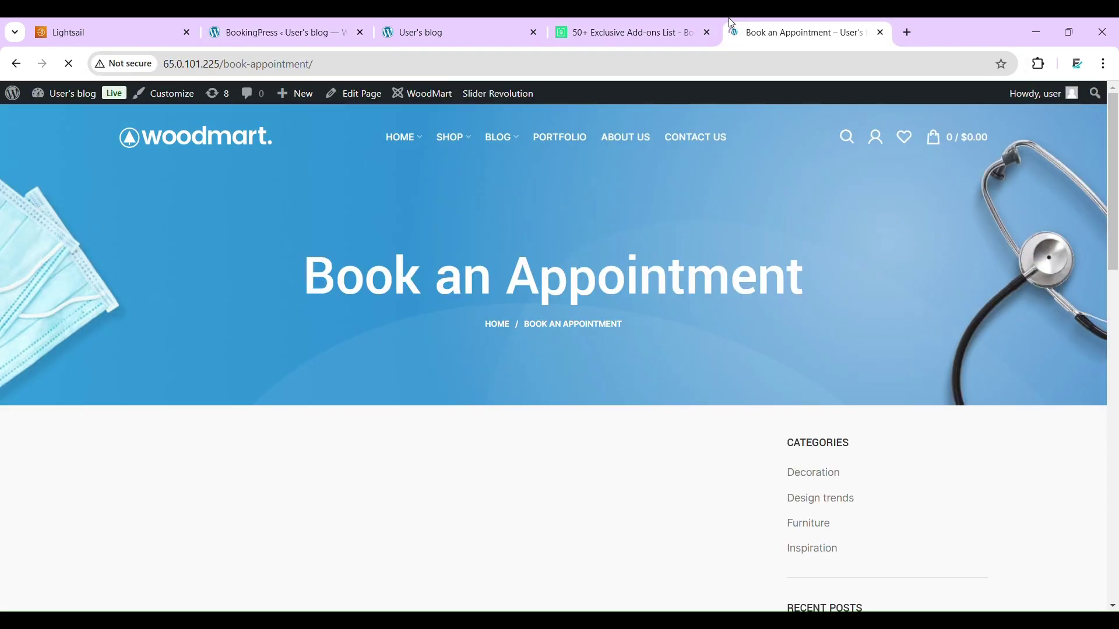
scroll(540, 379, down, 3)
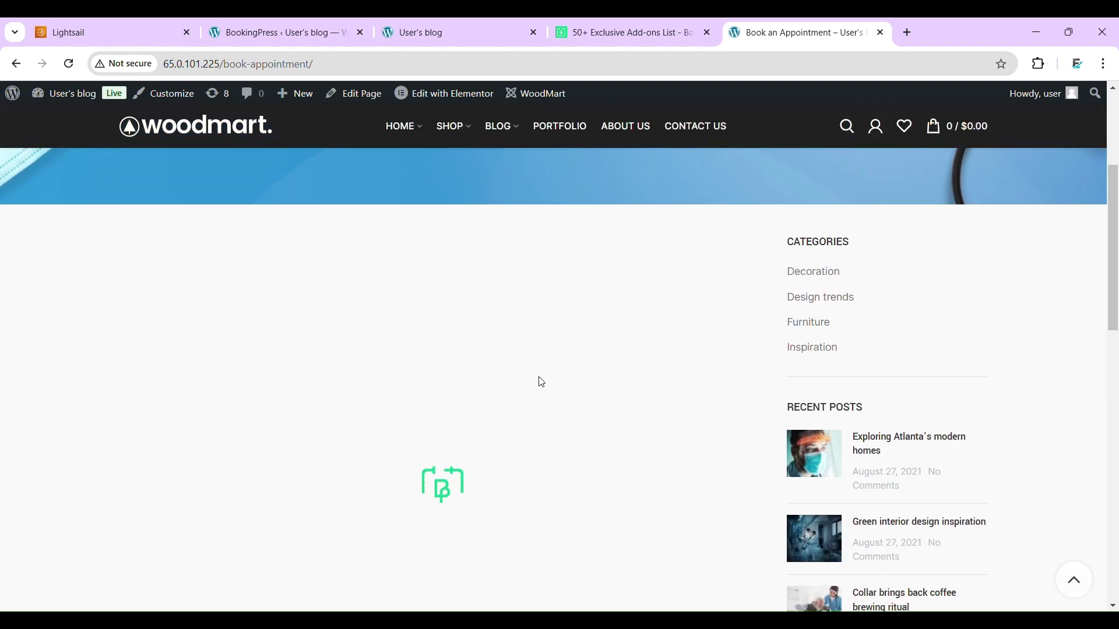
scroll(542, 382, down, 3)
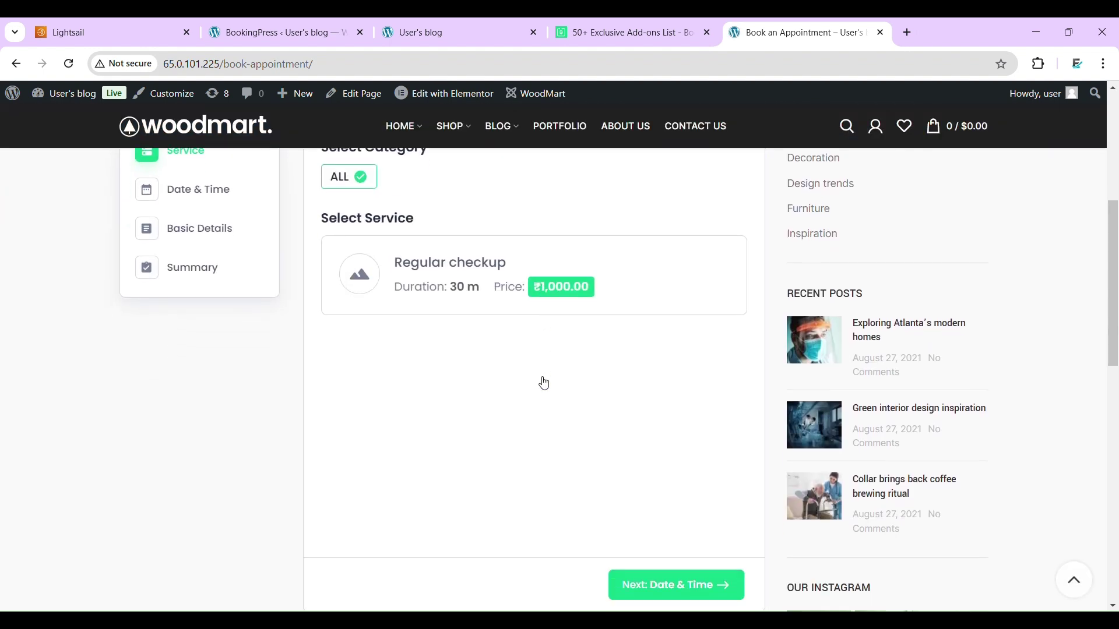
scroll(539, 382, up, 3)
scroll(539, 382, down, 7)
scroll(542, 382, up, 10)
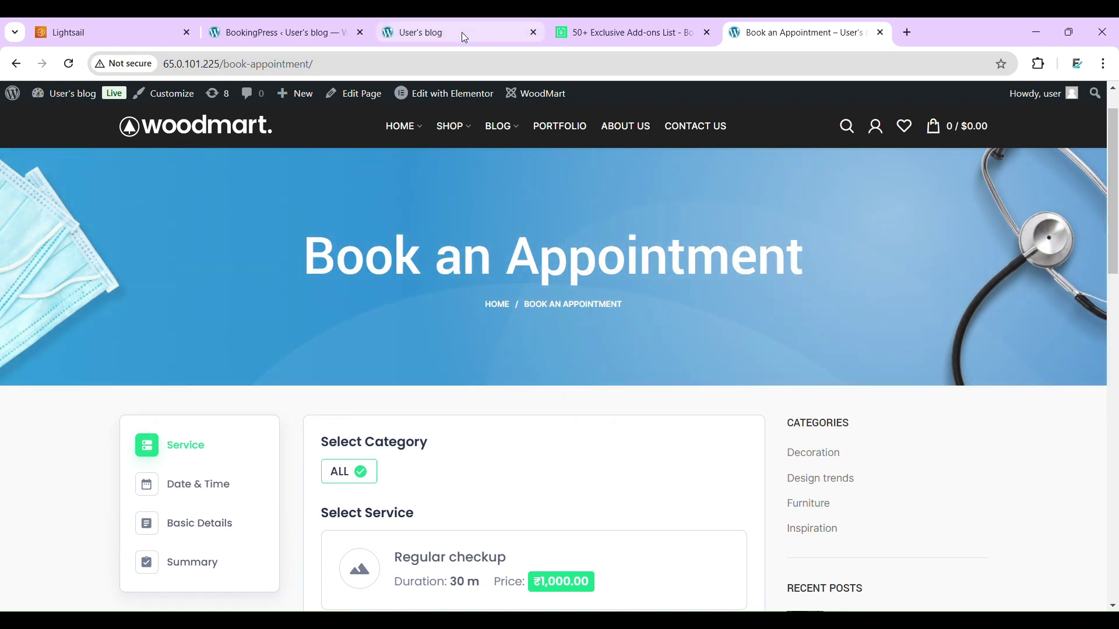
click(463, 33)
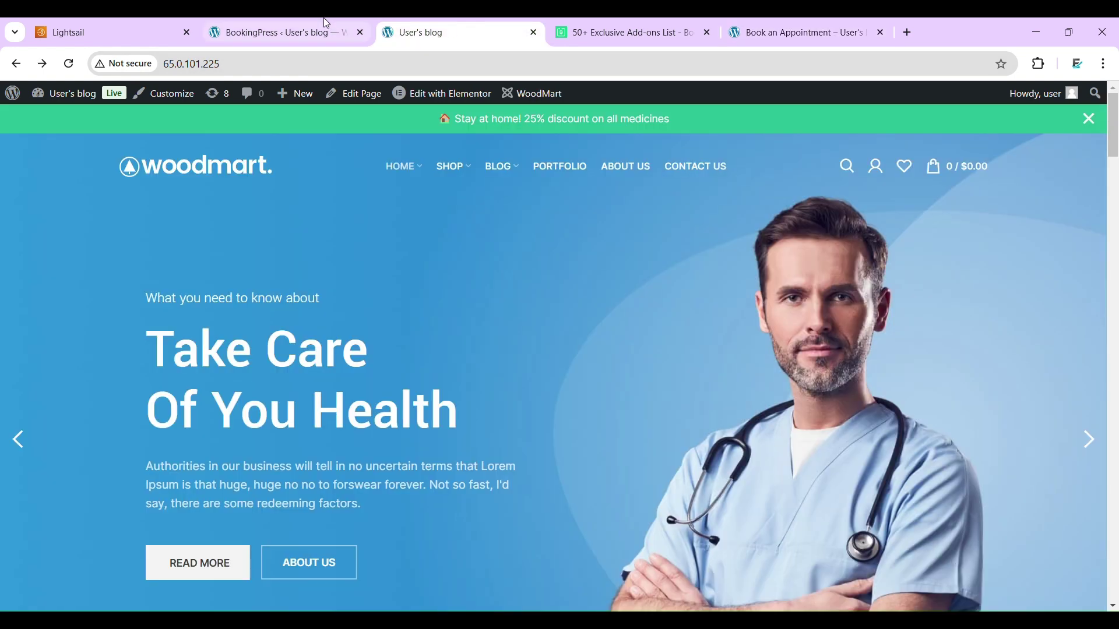
click(327, 25)
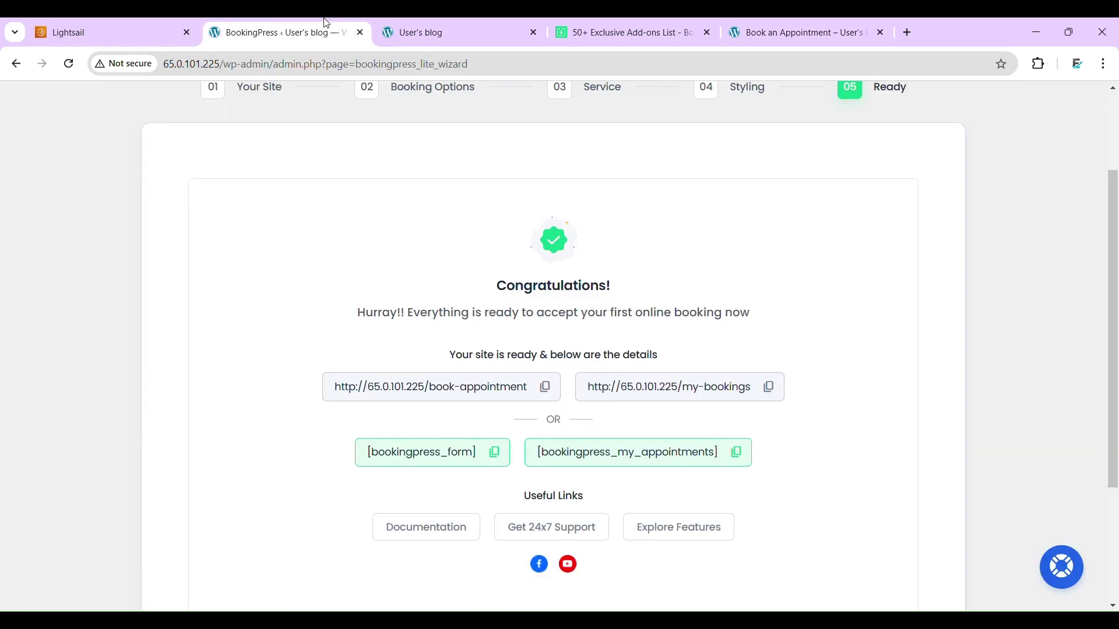
- Open the My Bookings page in a new tab, confirm it shows no appointments, then revisit the booking page
click(780, 397)
click(908, 26)
key(ctrl+v)
key(Return)
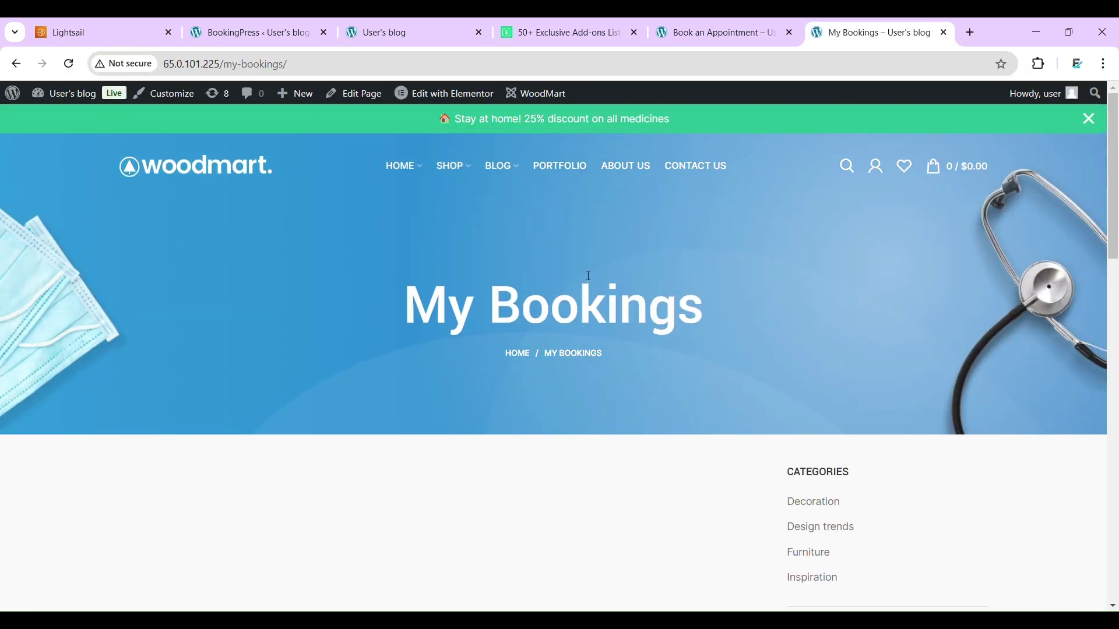
scroll(587, 275, down, 3)
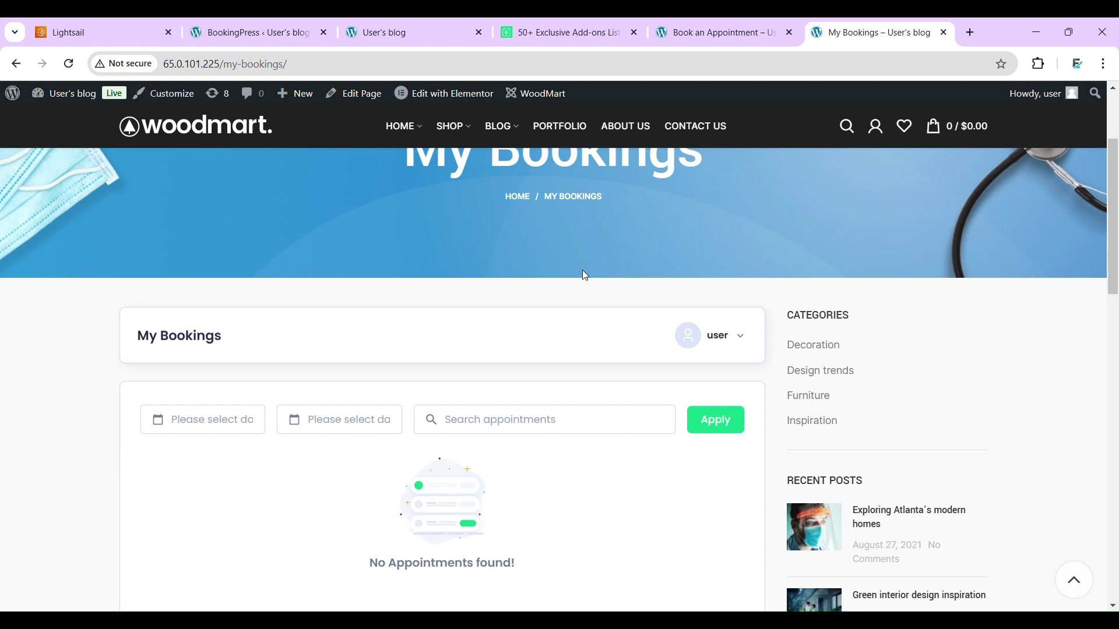
scroll(585, 275, down, 3)
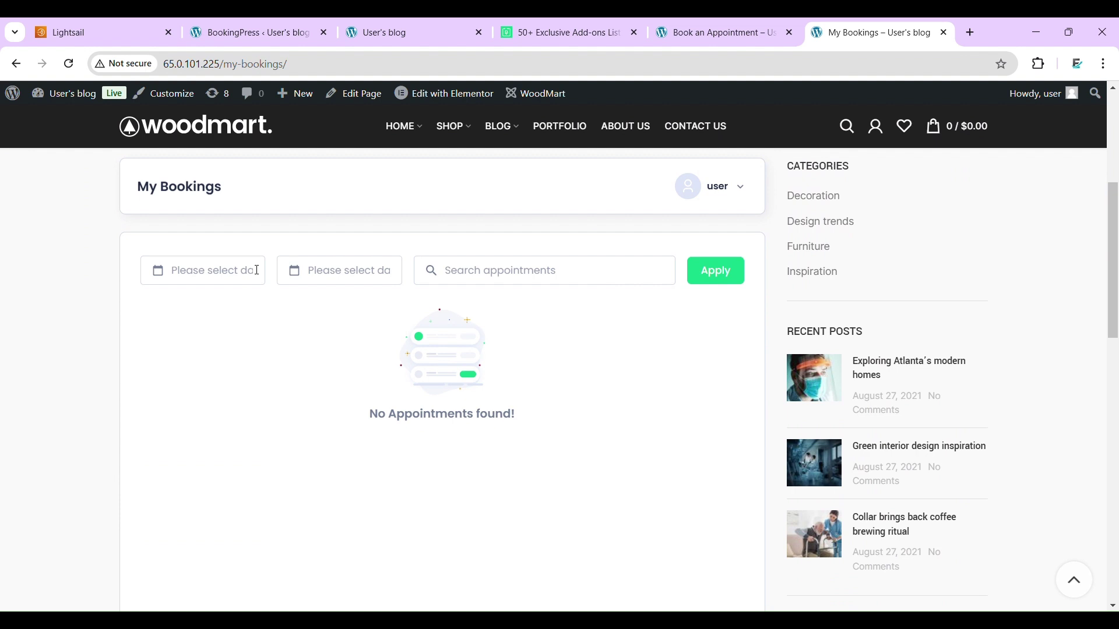
click(257, 270)
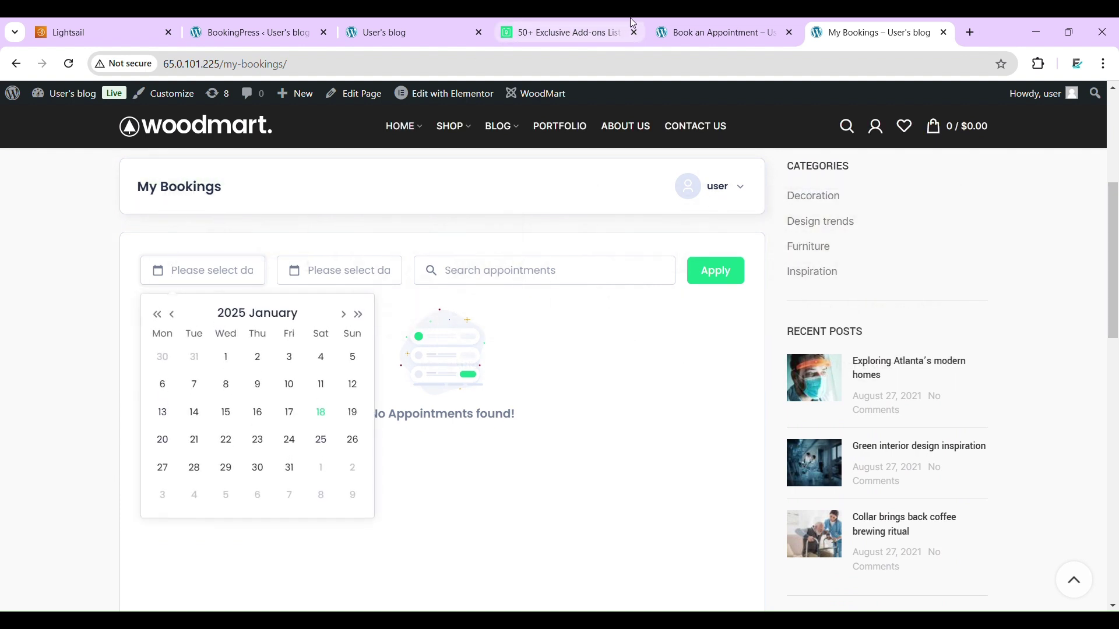
click(754, 17)
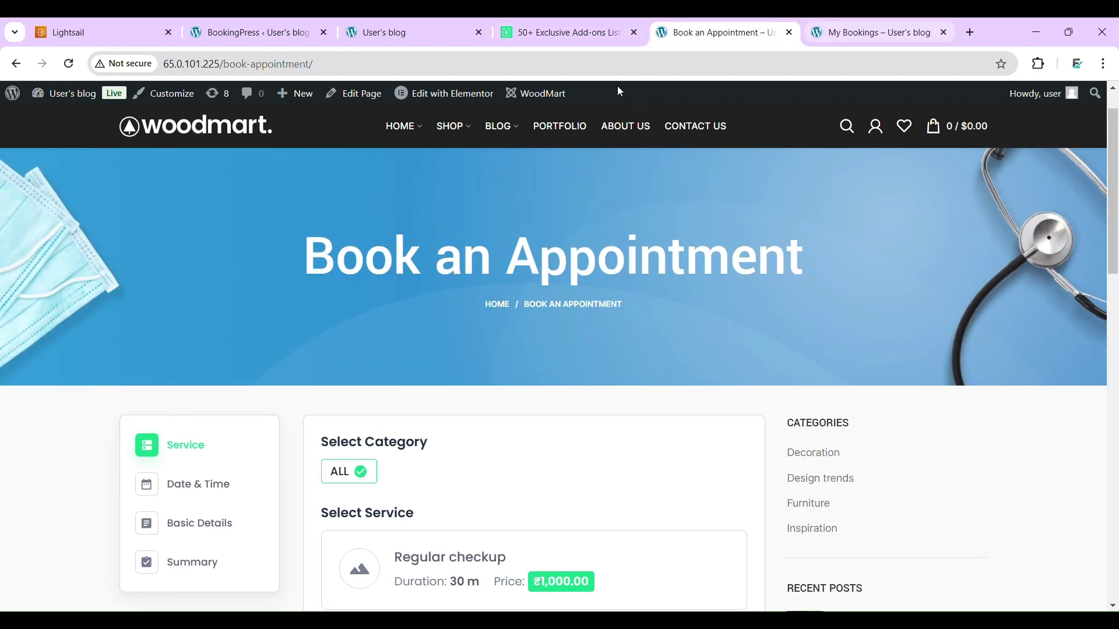
- Select the full Book an Appointment page URL in the address bar to copy it
click(542, 69)
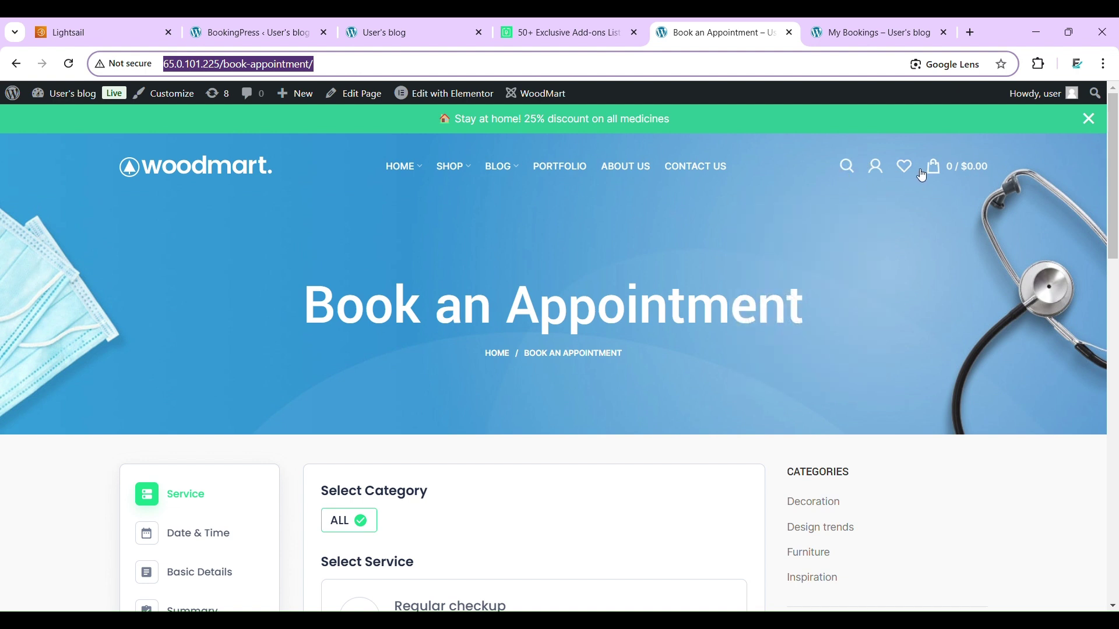
click(362, 65)
key(shift+Left)
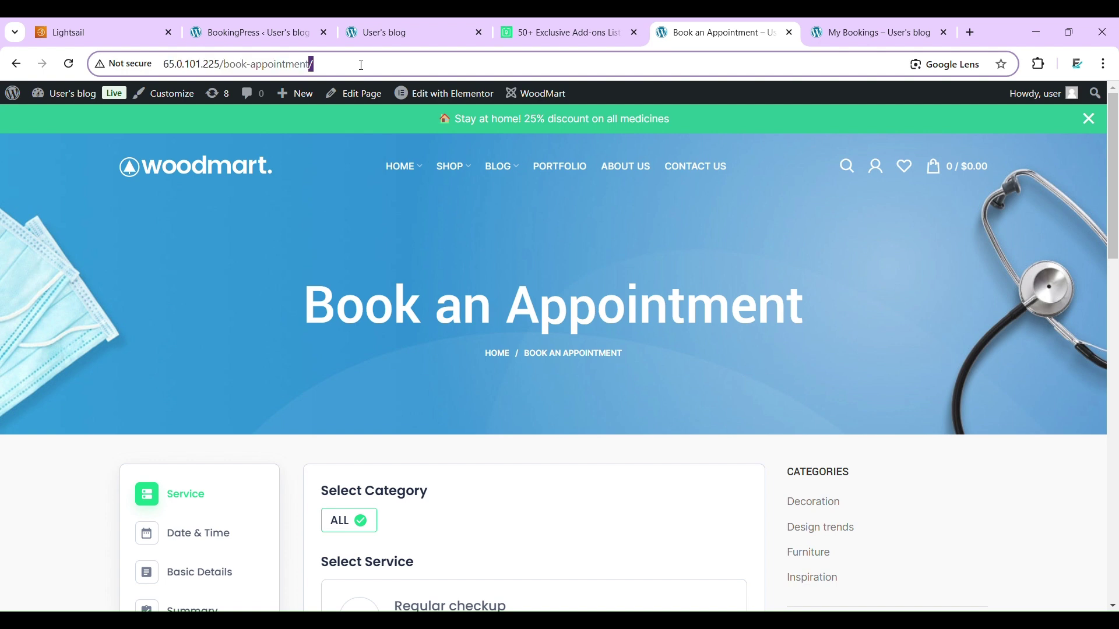
key(ctrl+a)
key(ctrl+c)
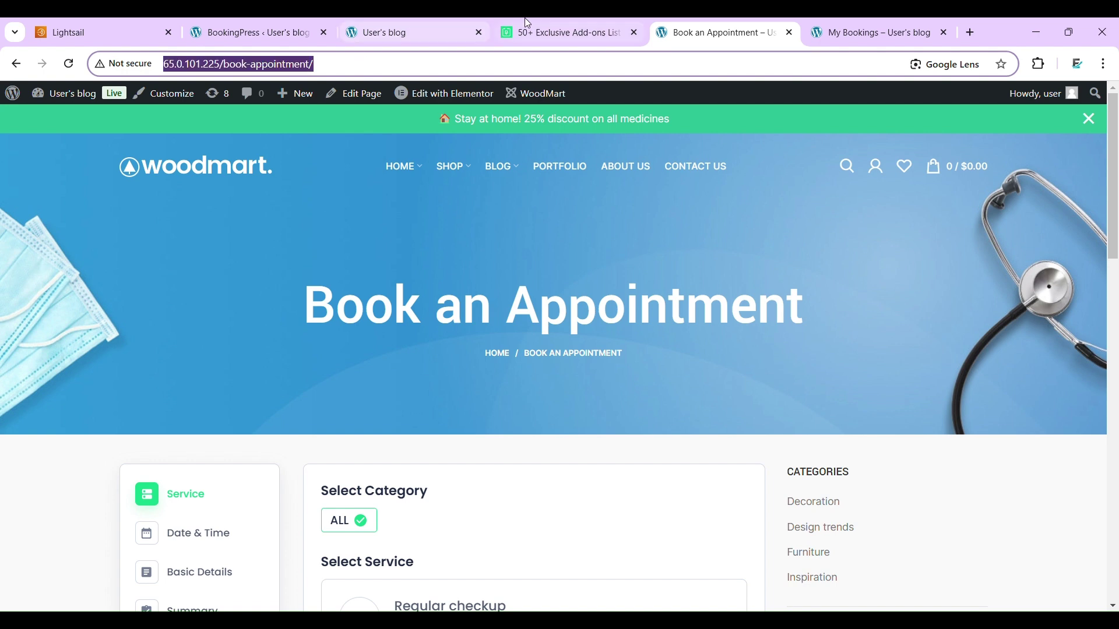
click(558, 25)
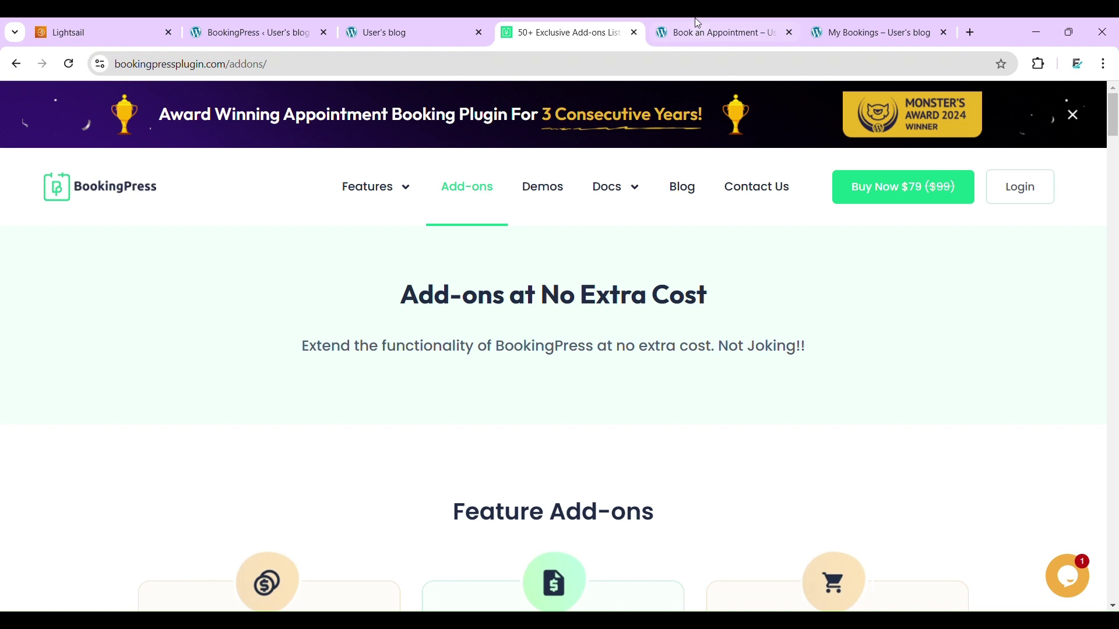
click(696, 22)
- Open the WoodMart header builder for the current header
mouse_move(501, 99)
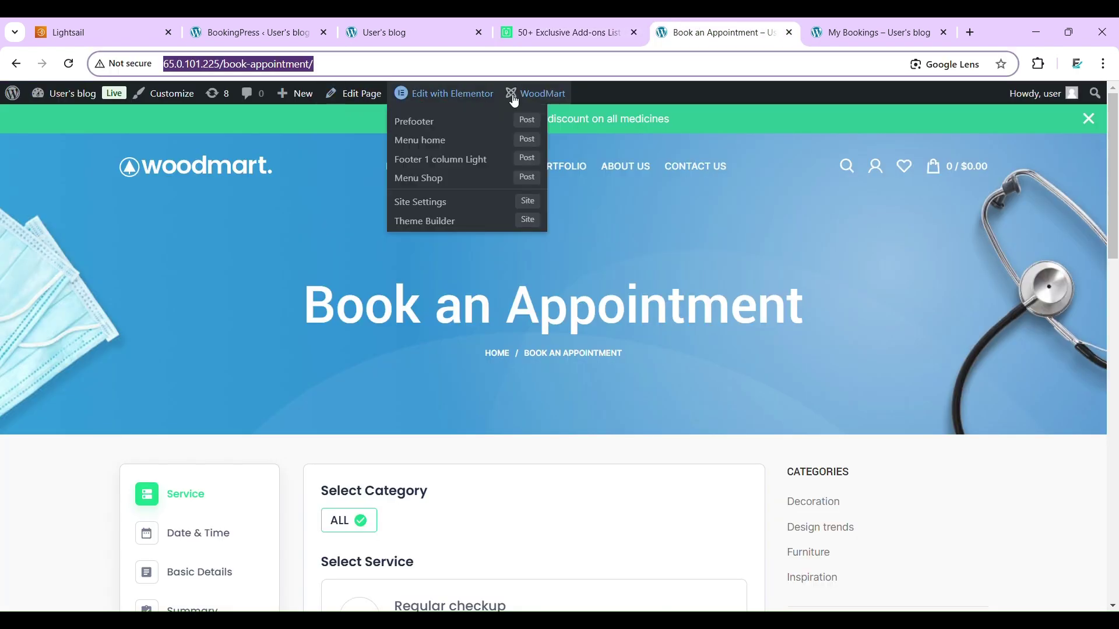
mouse_move(536, 95)
mouse_move(538, 139)
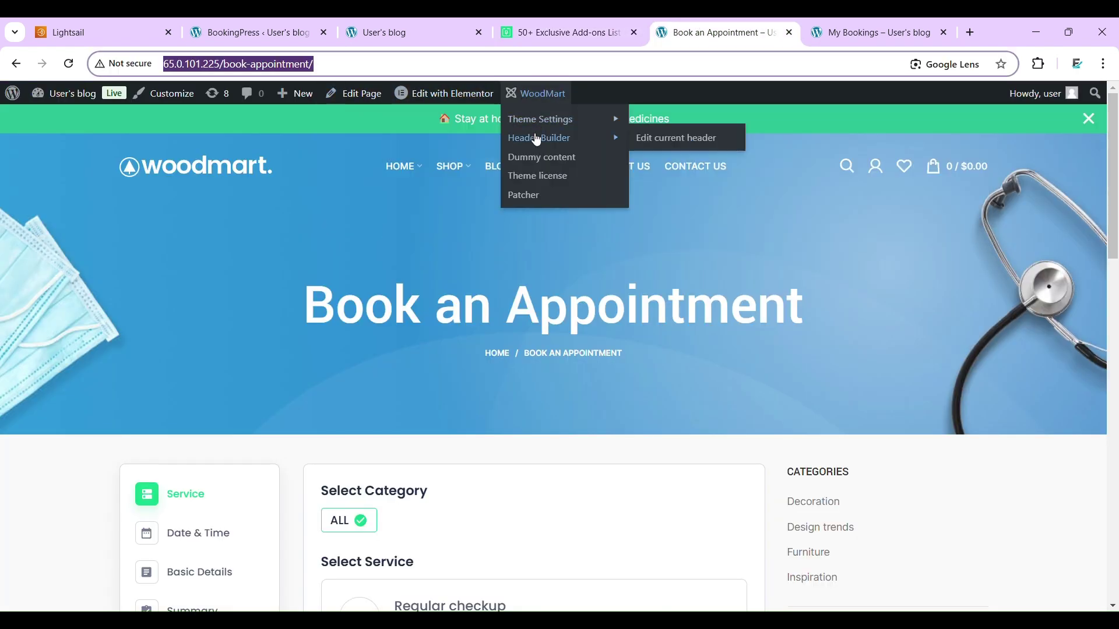
click(670, 138)
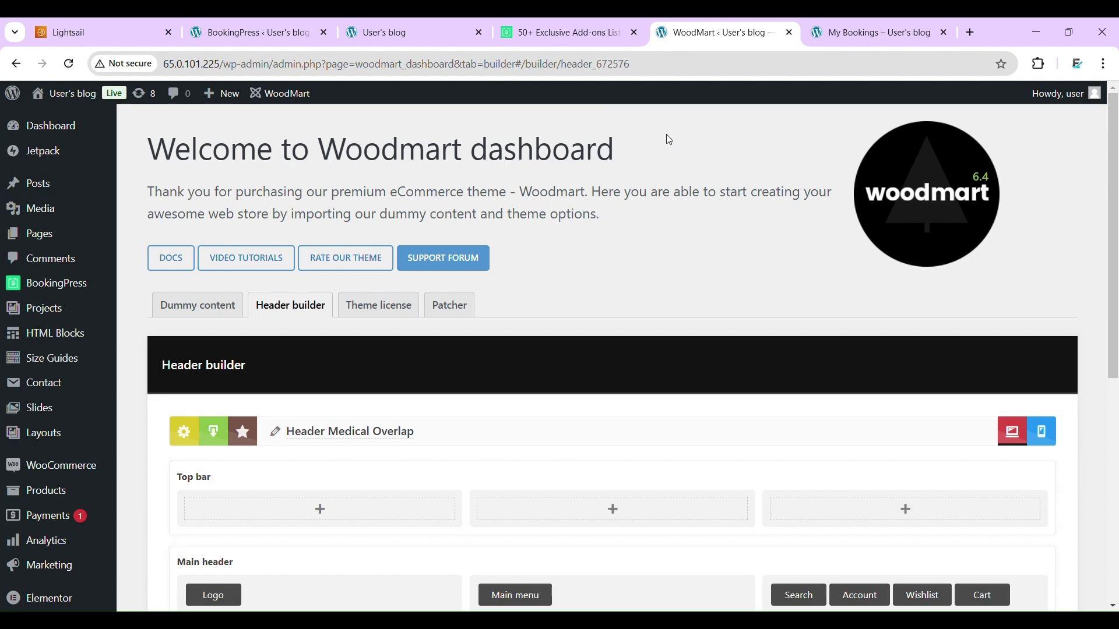
scroll(669, 140, down, 7)
scroll(669, 140, up, 3)
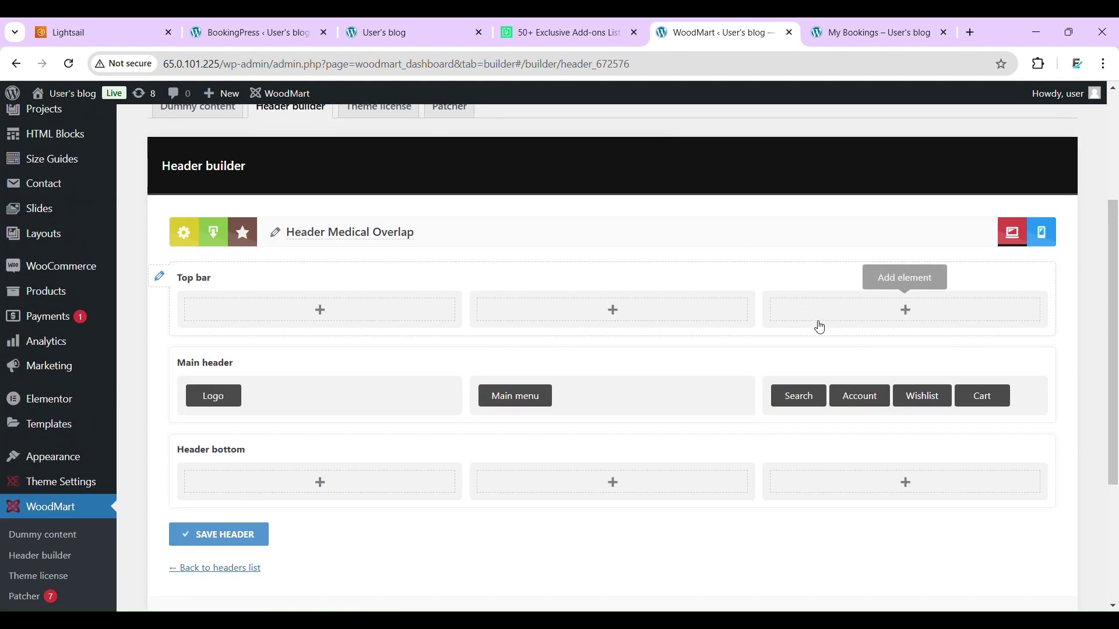
- Delete the Search, Wishlist, Cart and Account elements from the main header's right column
mouse_move(826, 385)
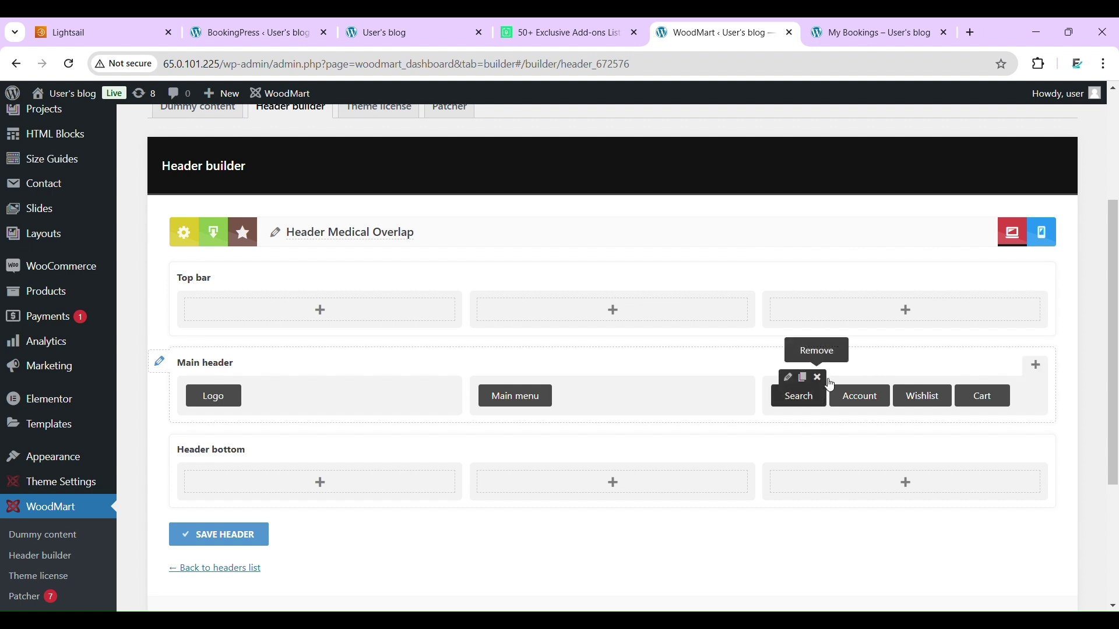
click(822, 380)
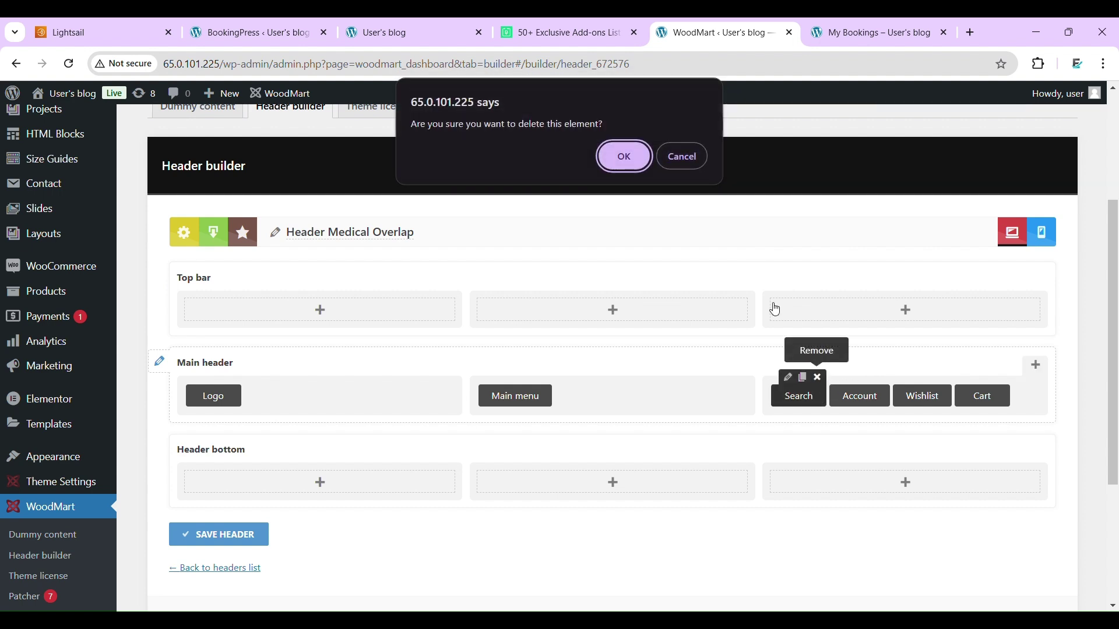
click(625, 168)
mouse_move(887, 395)
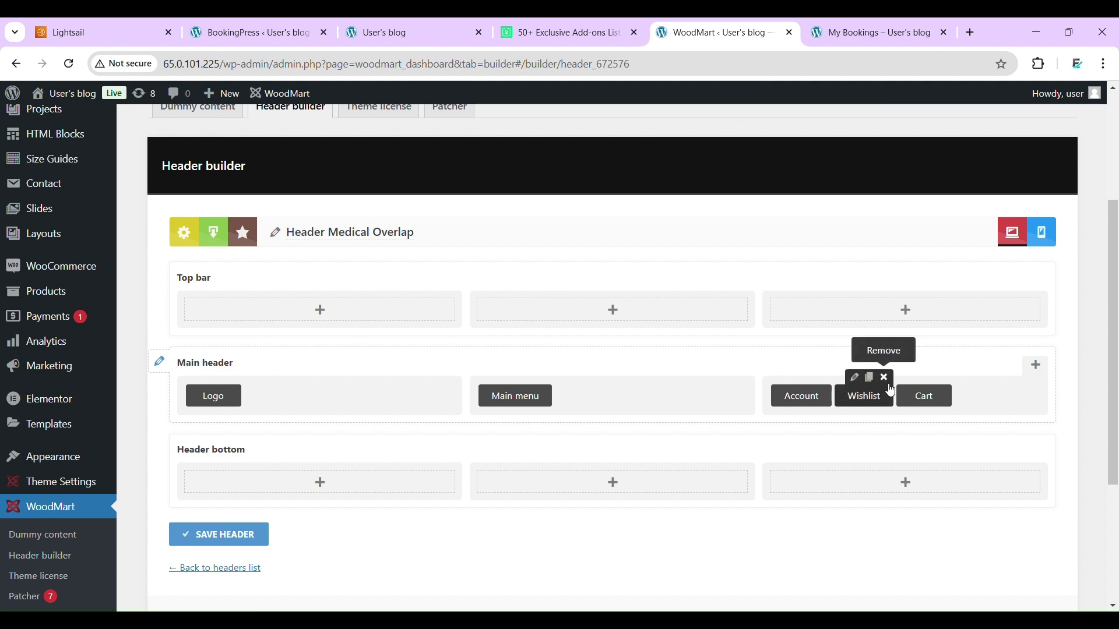
click(887, 380)
click(622, 167)
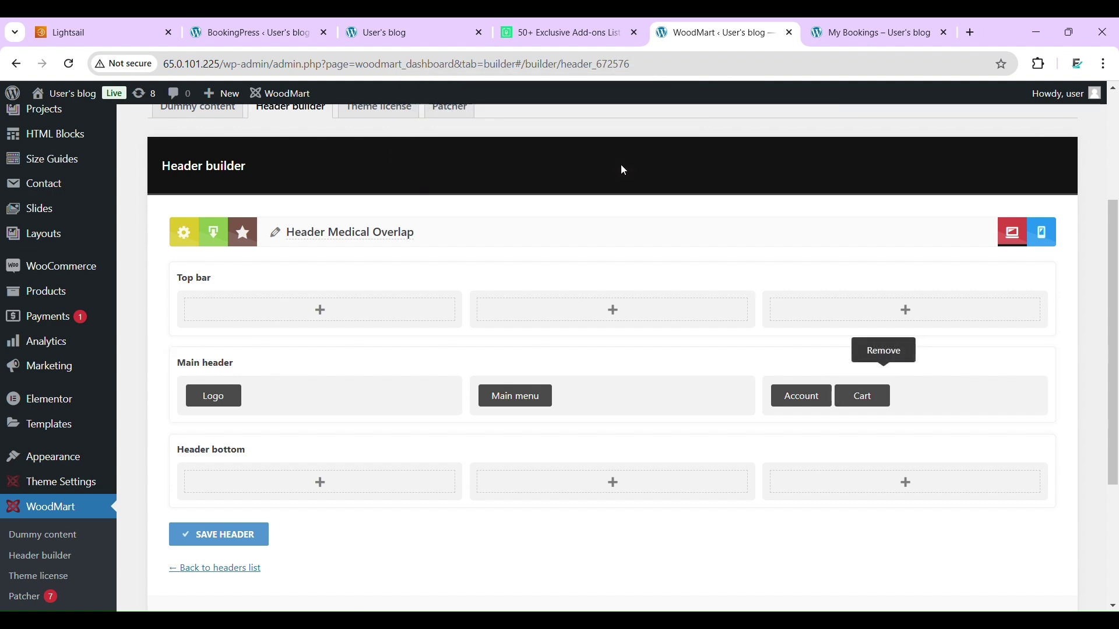
mouse_move(863, 395)
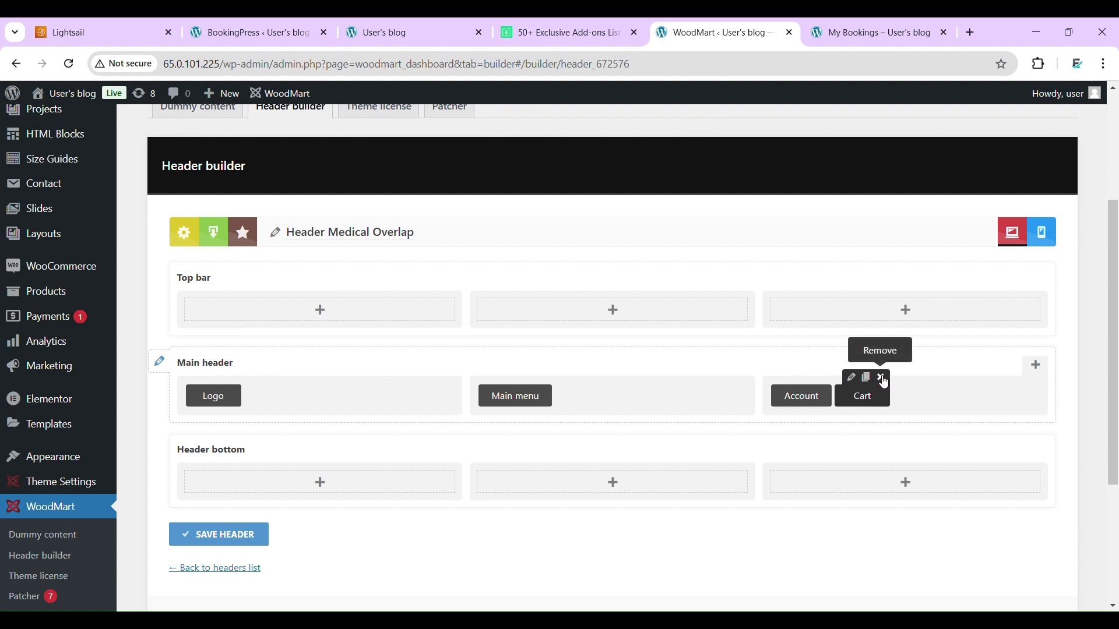
click(886, 379)
click(621, 156)
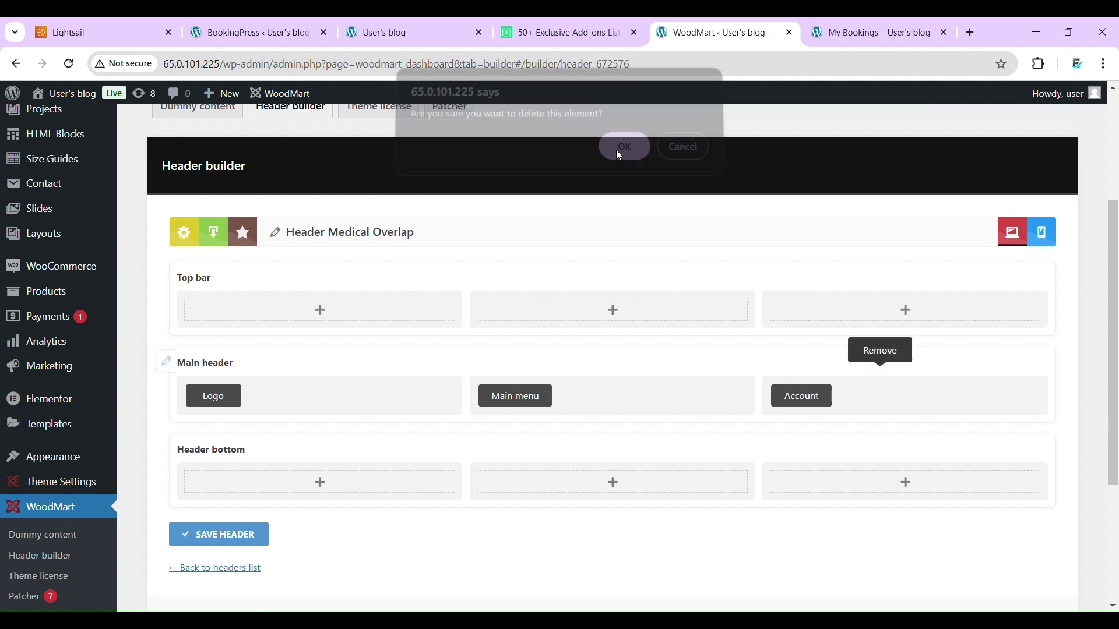
mouse_move(807, 420)
click(826, 380)
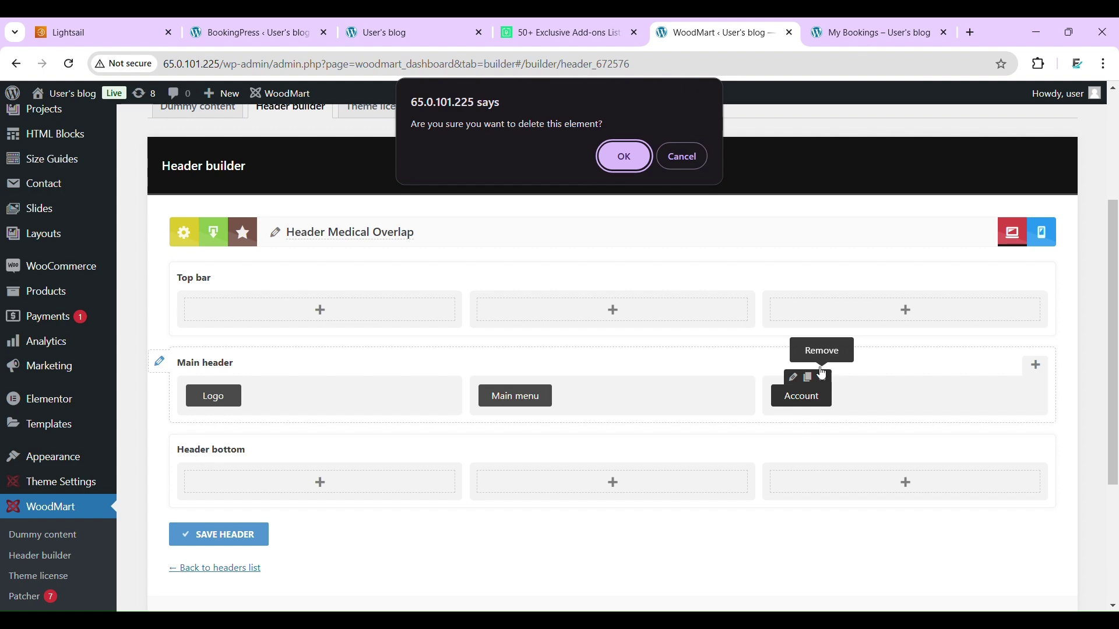
click(622, 156)
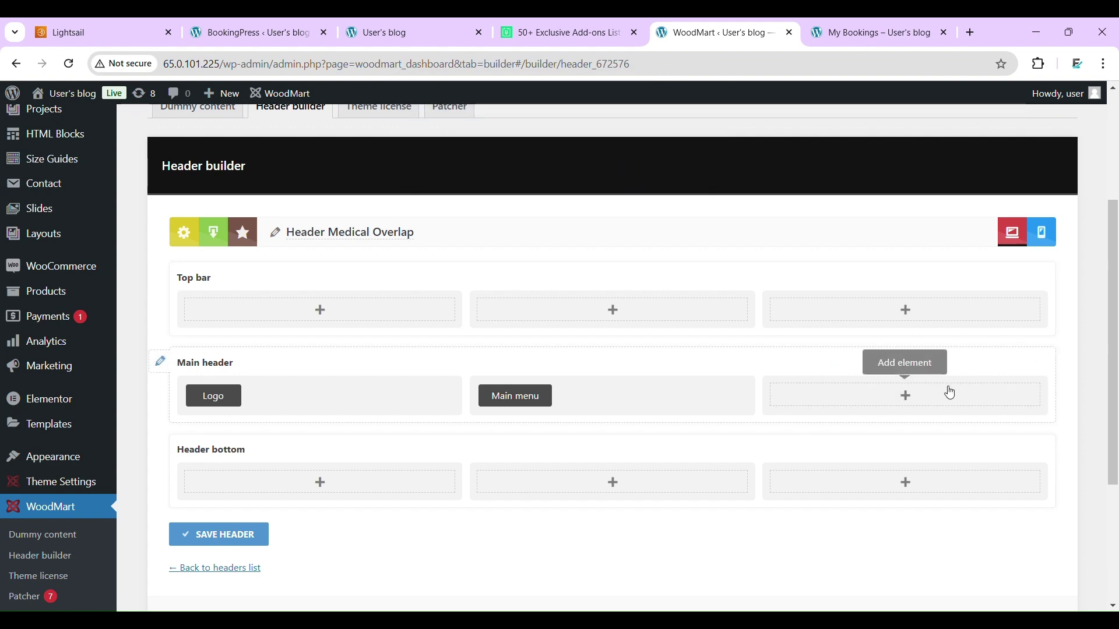
click(906, 396)
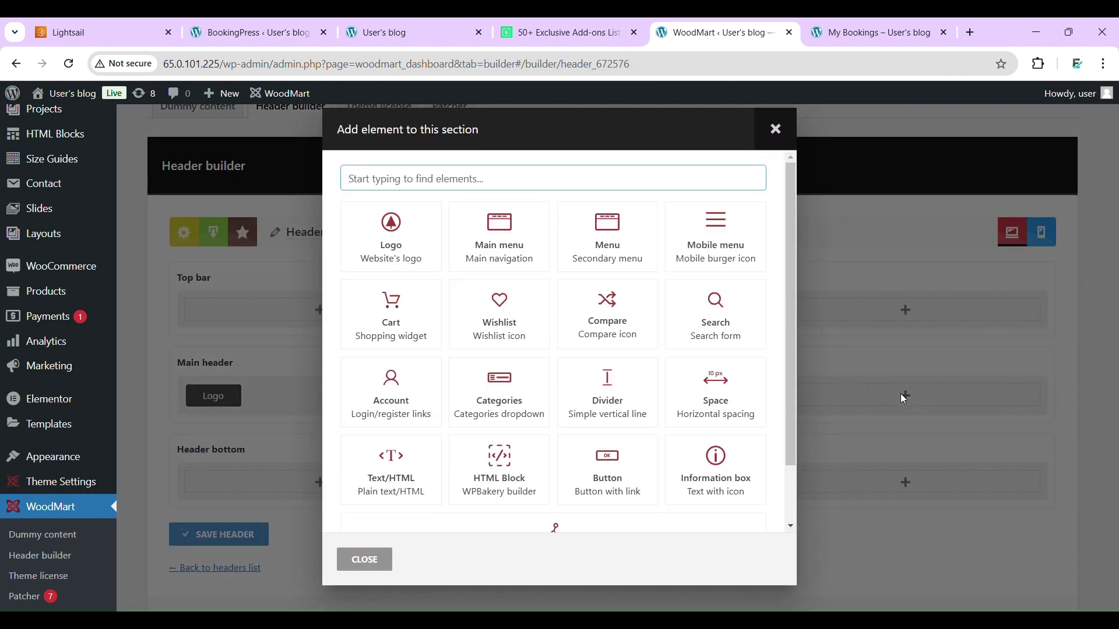
- Add a small 'Book Appointment' button linked to the booking page URL and save the header
click(610, 477)
click(402, 248)
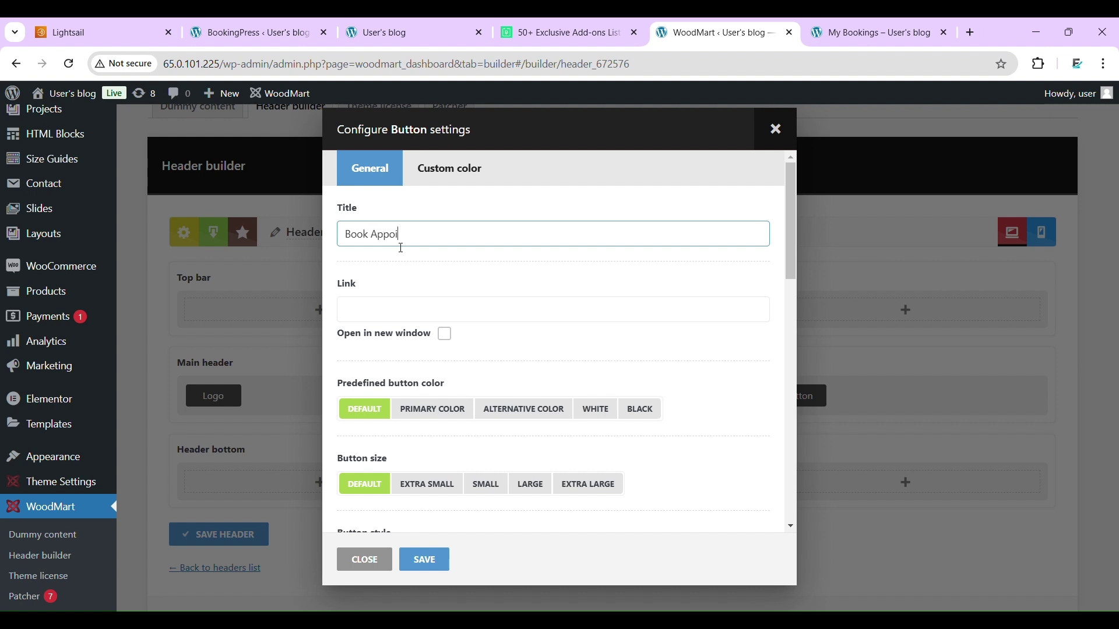
click(406, 305)
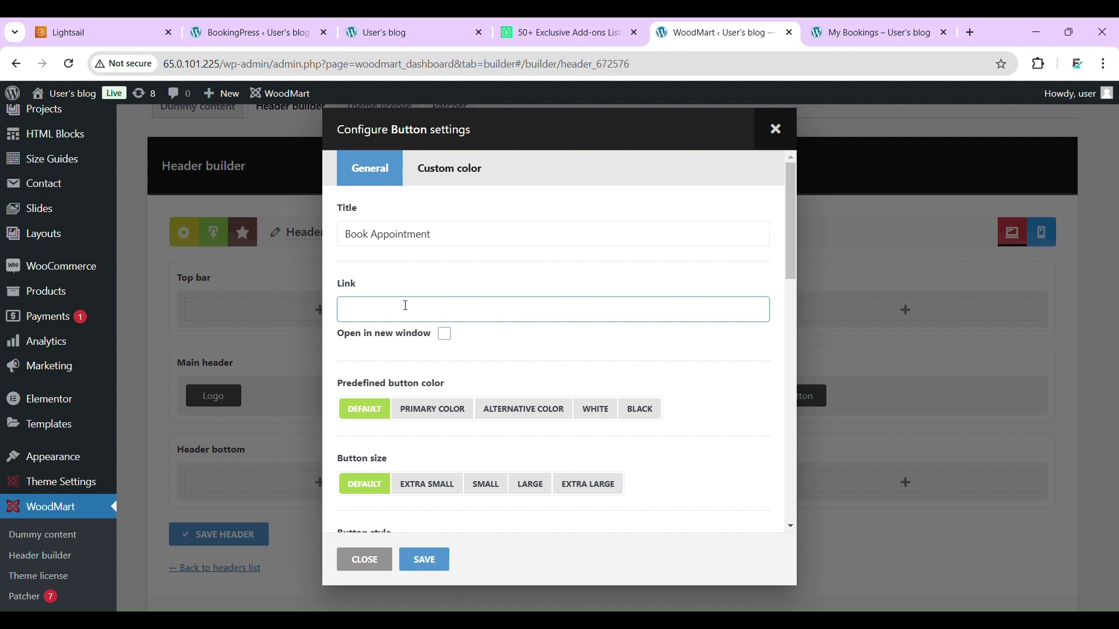
key(ctrl+v)
click(487, 484)
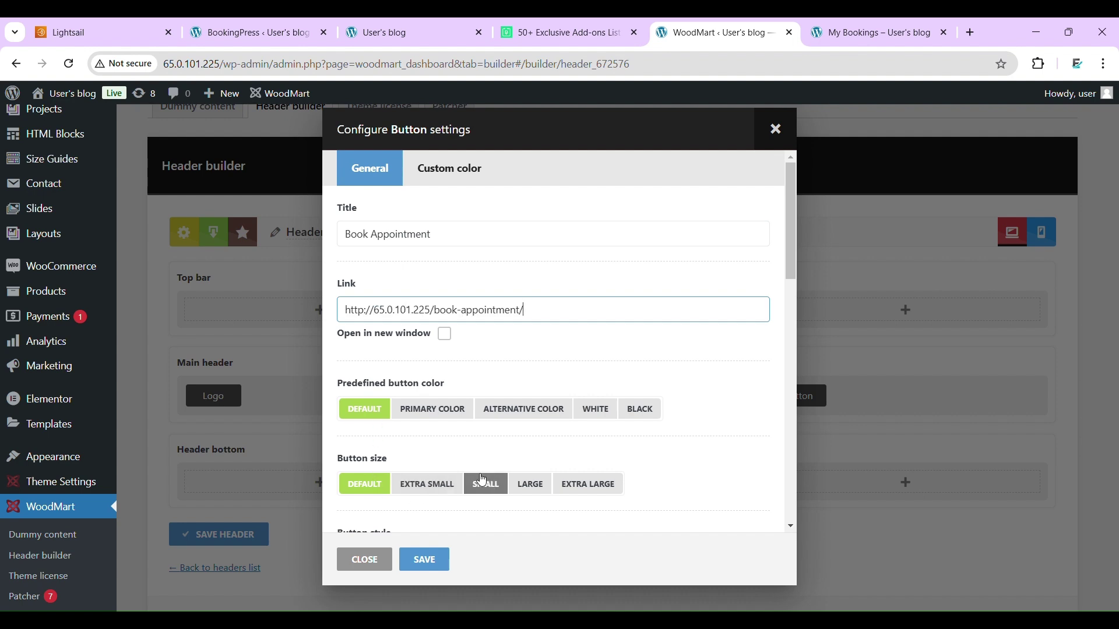
scroll(482, 482, down, 4)
scroll(479, 479, down, 5)
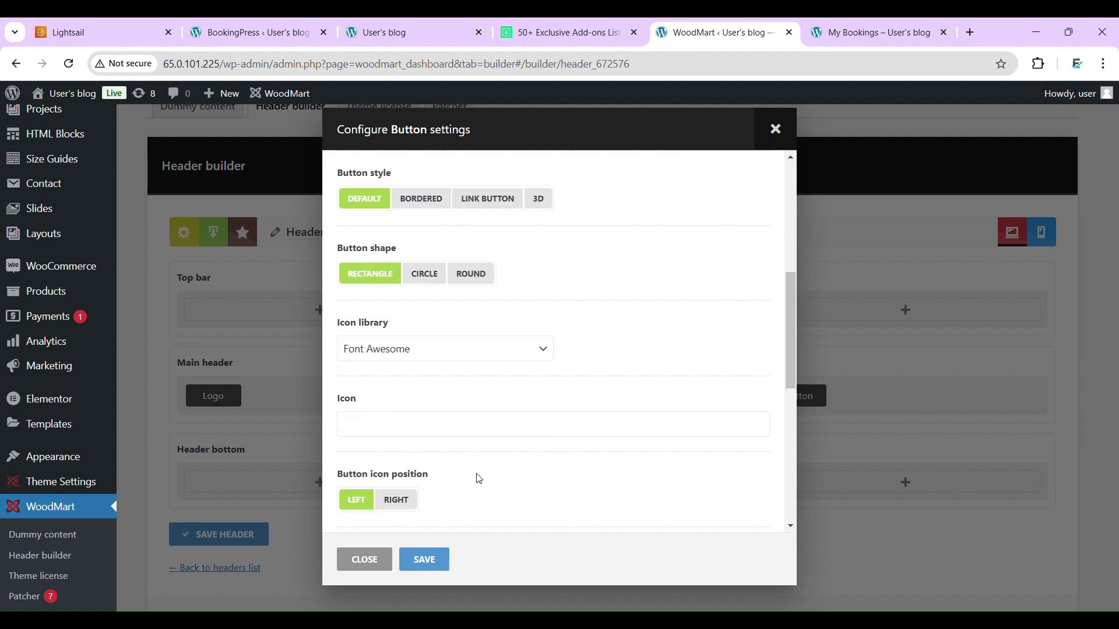
click(431, 558)
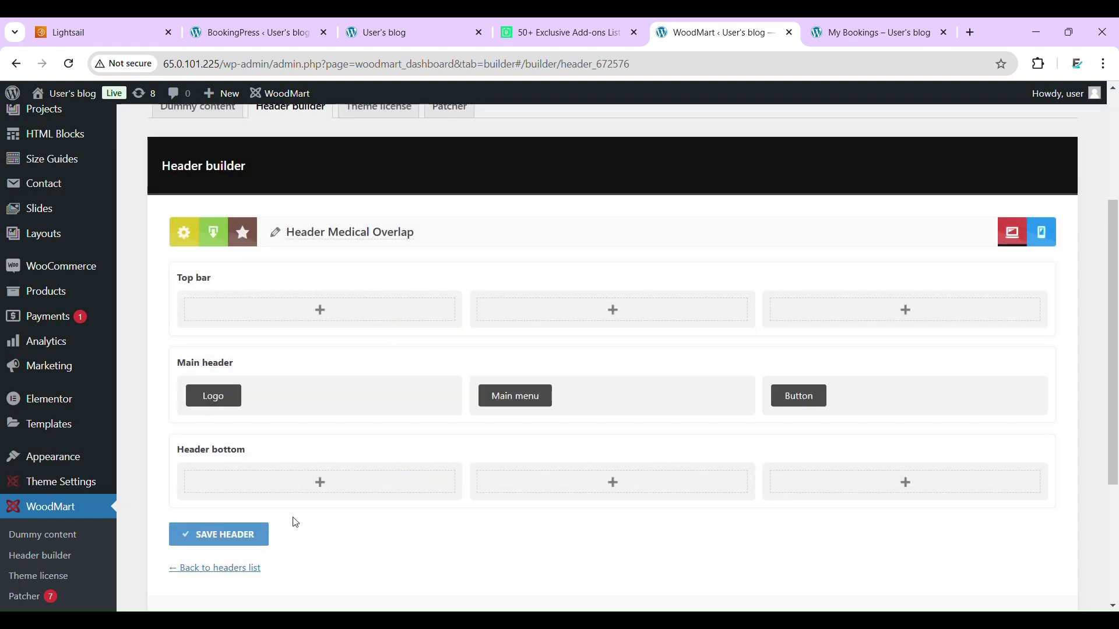
click(245, 540)
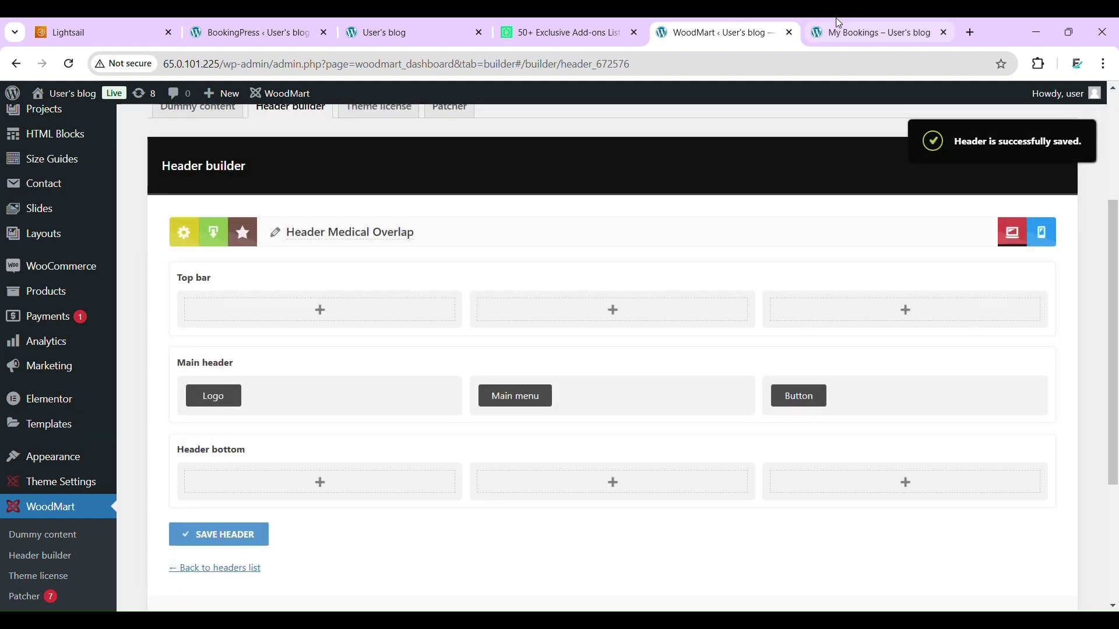
click(839, 23)
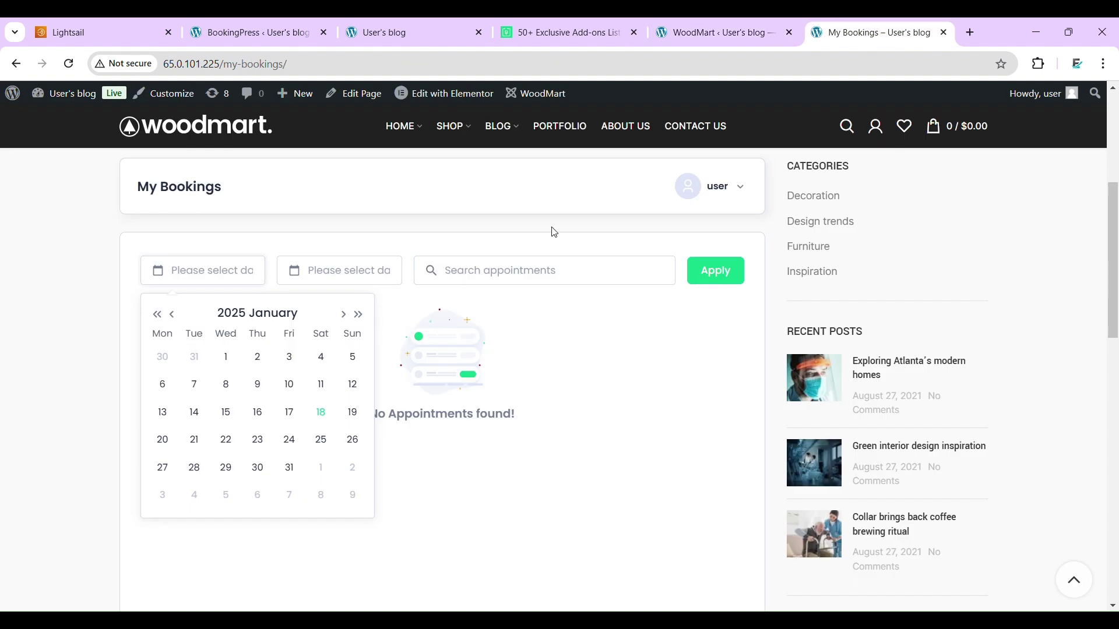
- Reload the site and confirm the header's Book Appointment button opens the Regular checkup booking form
scroll(554, 232, up, 5)
click(218, 170)
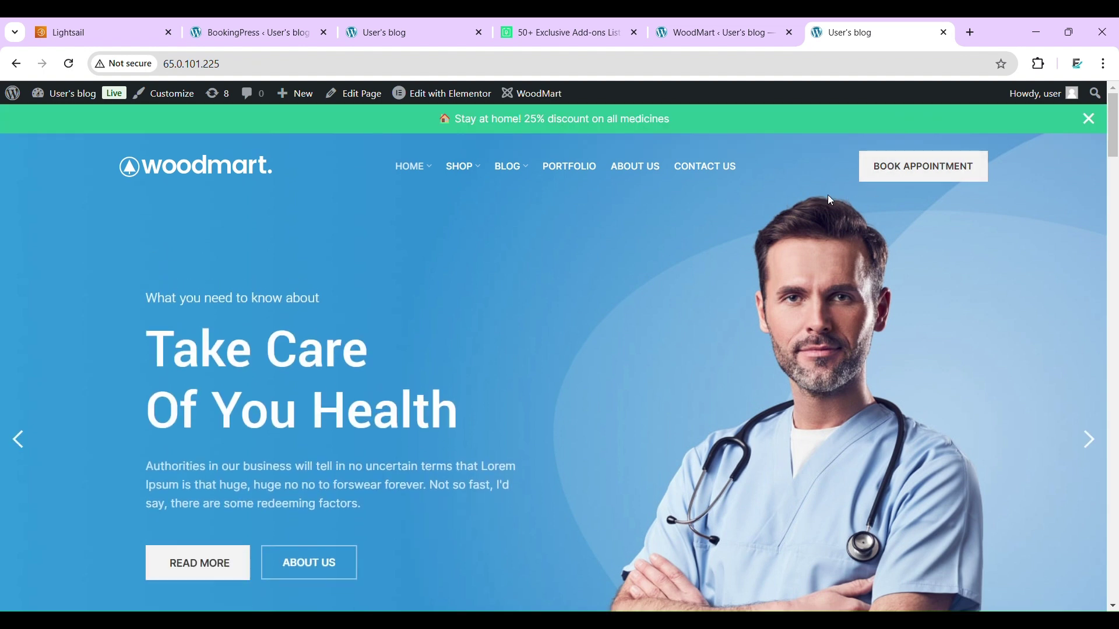
click(903, 169)
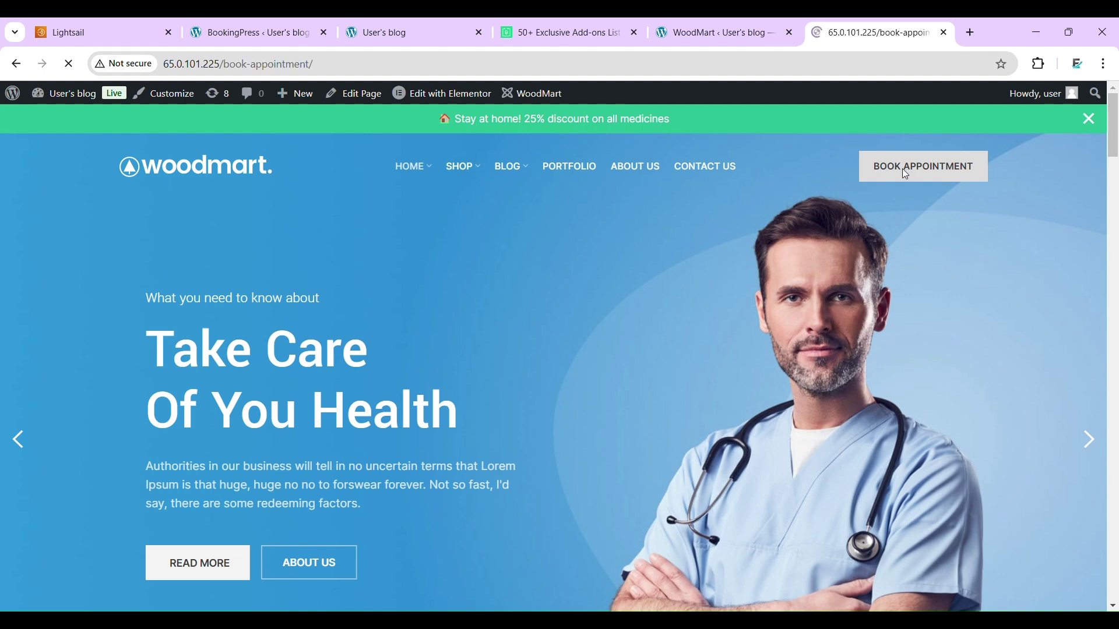
scroll(498, 361, down, 7)
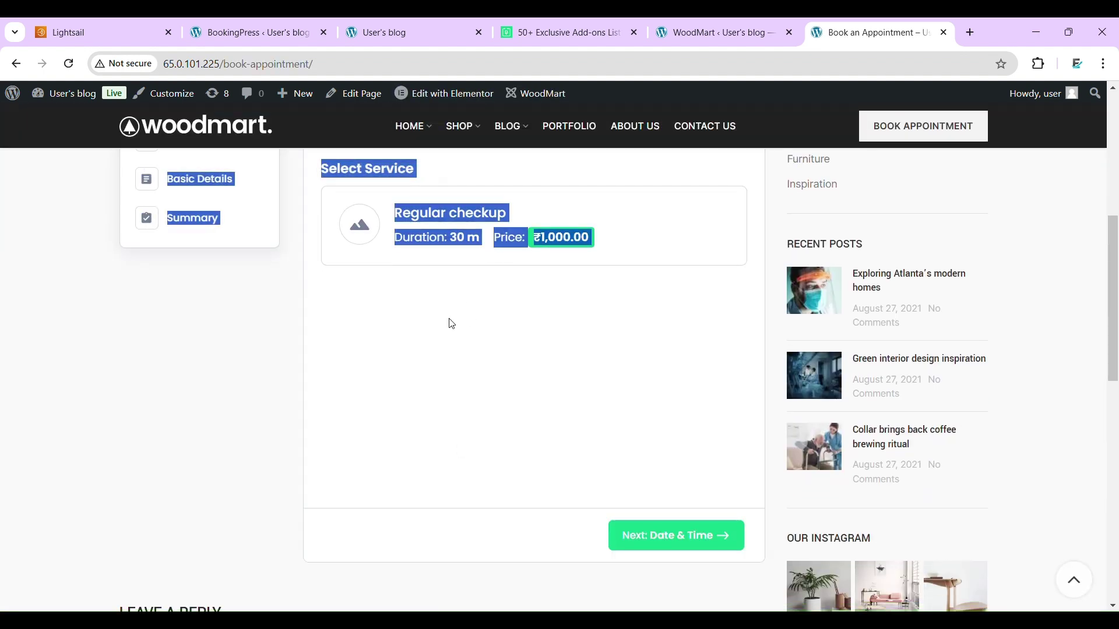
scroll(449, 325, up, 3)
scroll(450, 324, down, 4)
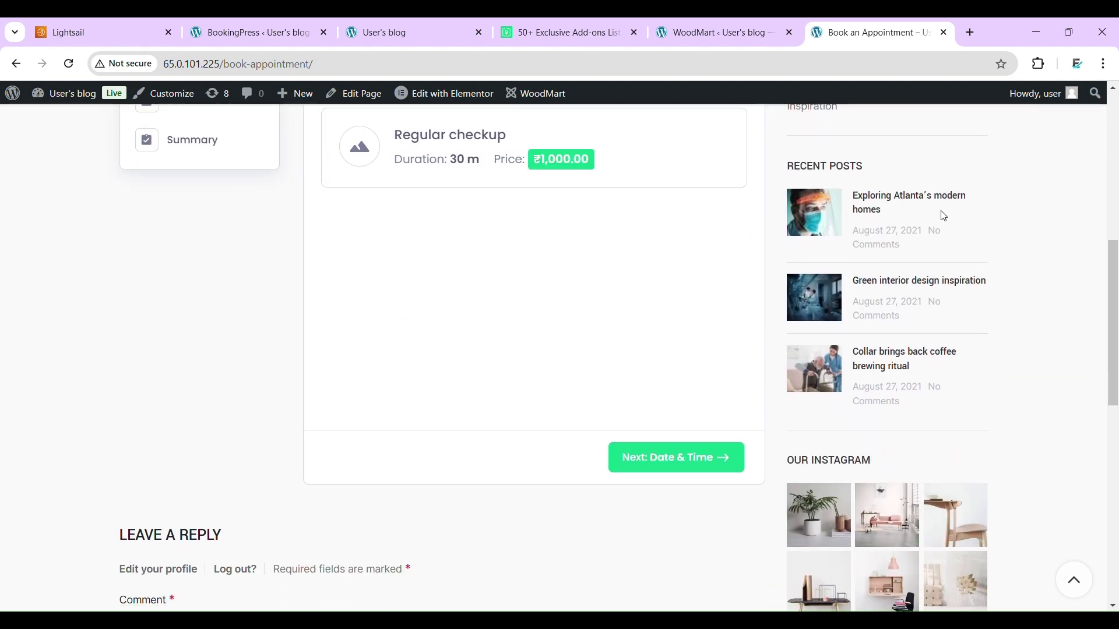
scroll(902, 193, up, 8)
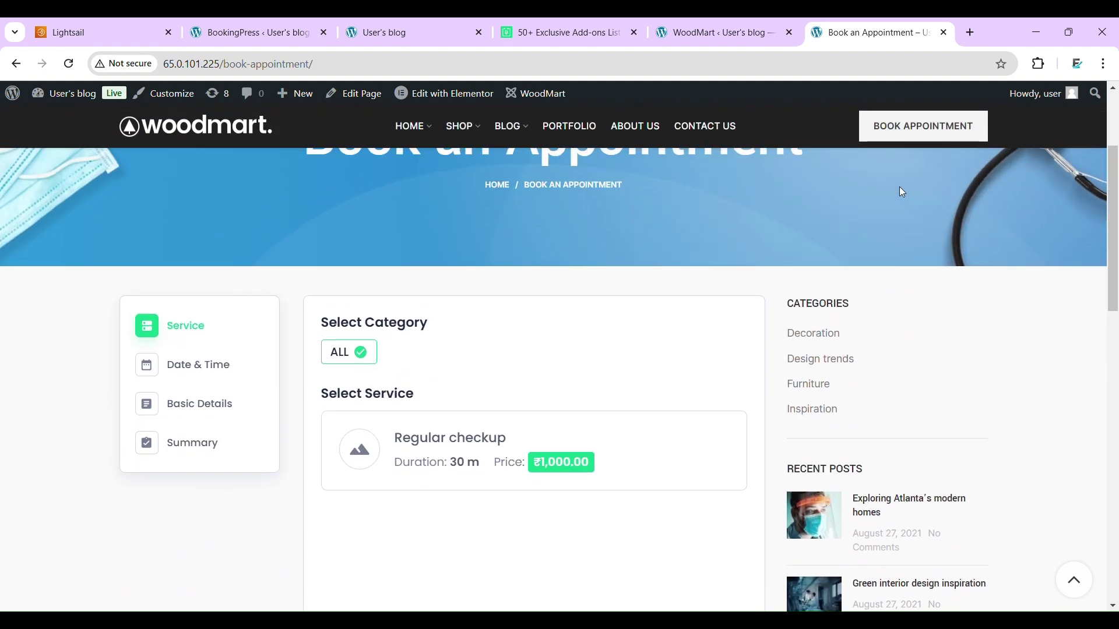
scroll(933, 412, down, 11)
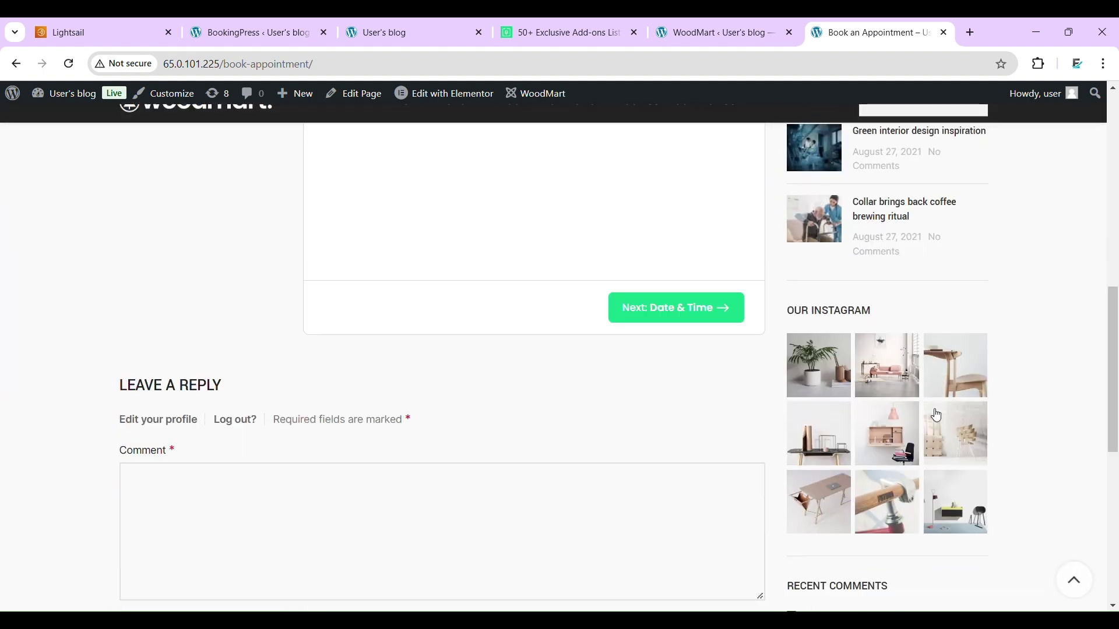
scroll(934, 414, up, 2)
scroll(934, 414, up, 7)
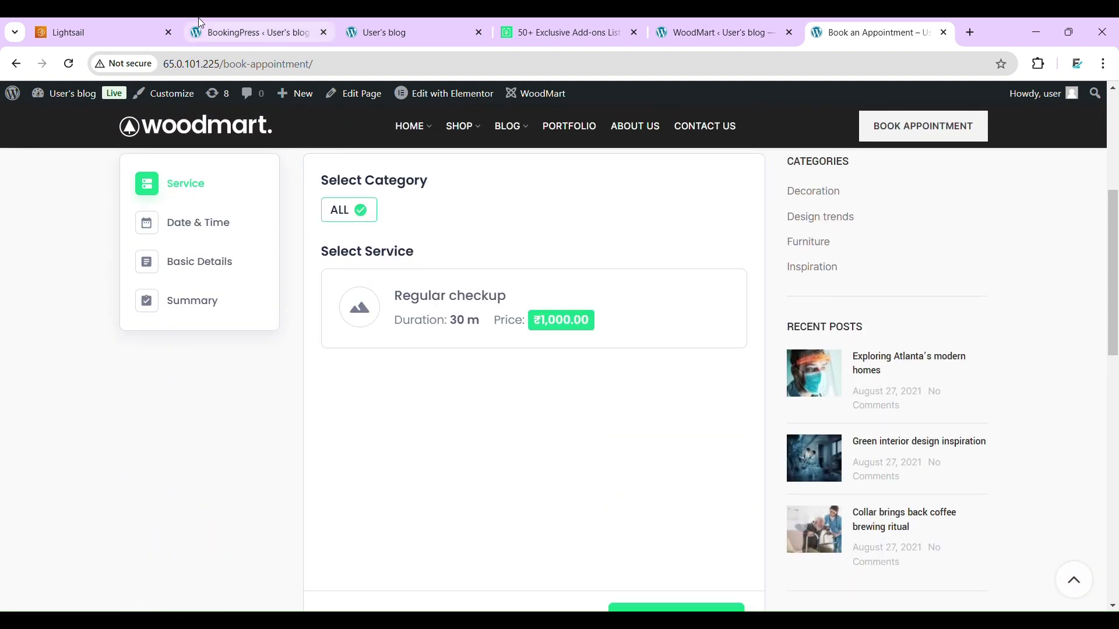
click(262, 32)
click(392, 22)
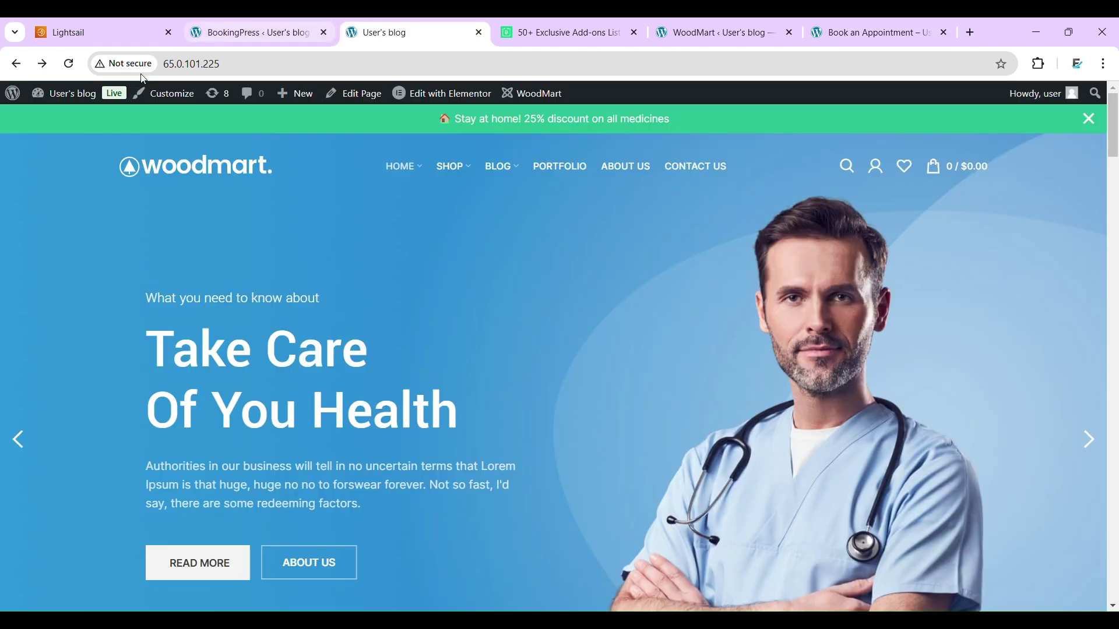
- Go to the admin Dashboard and open the All Pages list
mouse_move(45, 98)
click(48, 120)
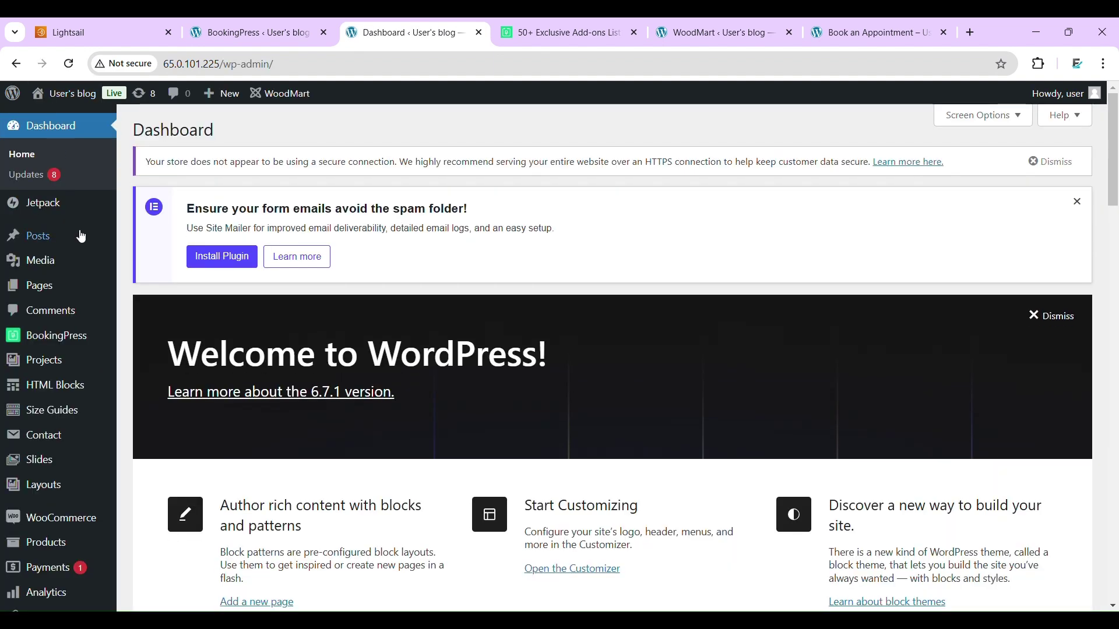
mouse_move(47, 283)
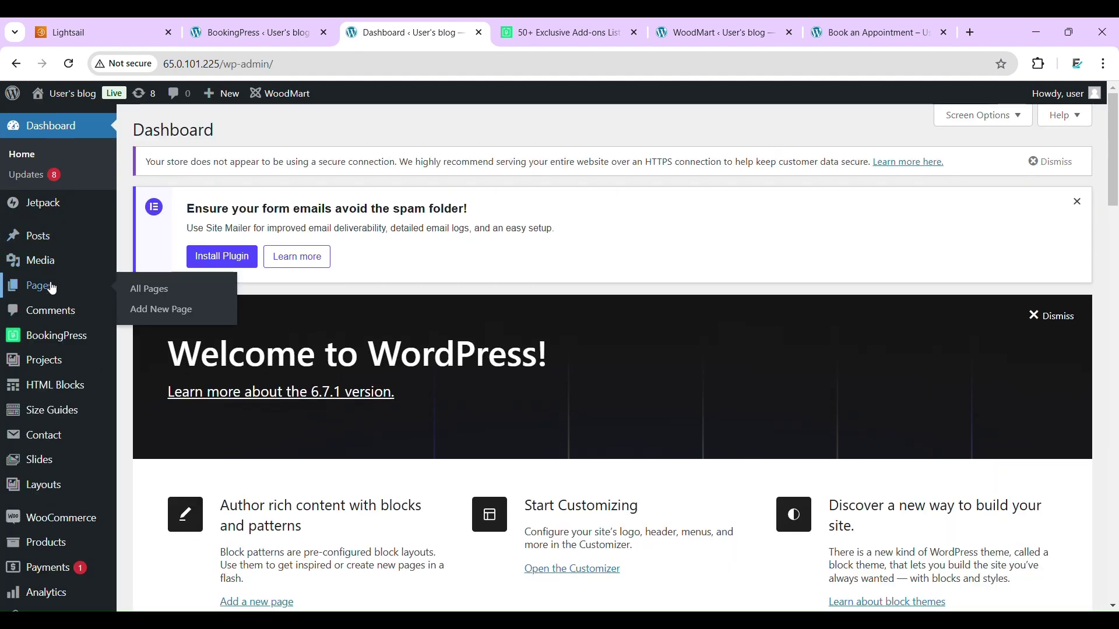
click(150, 288)
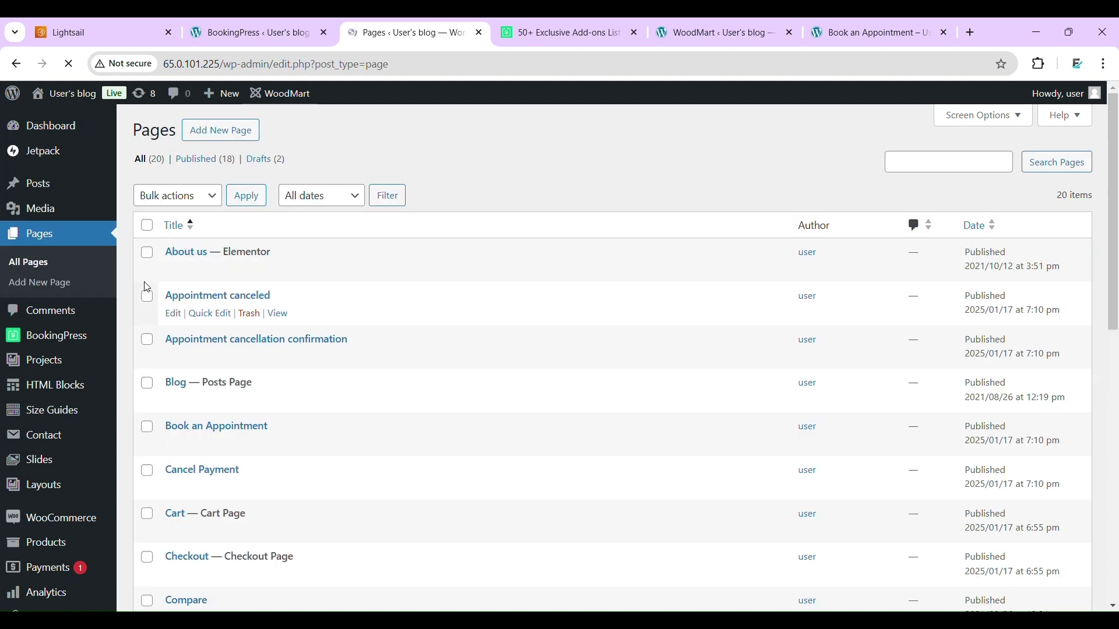
scroll(295, 364, down, 5)
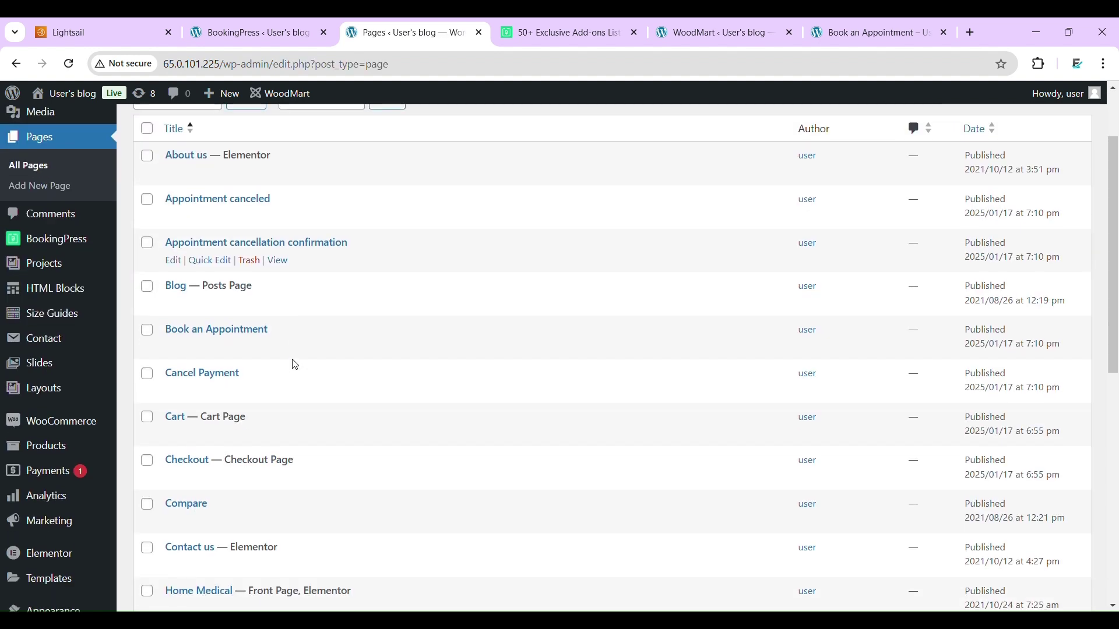
scroll(295, 364, down, 5)
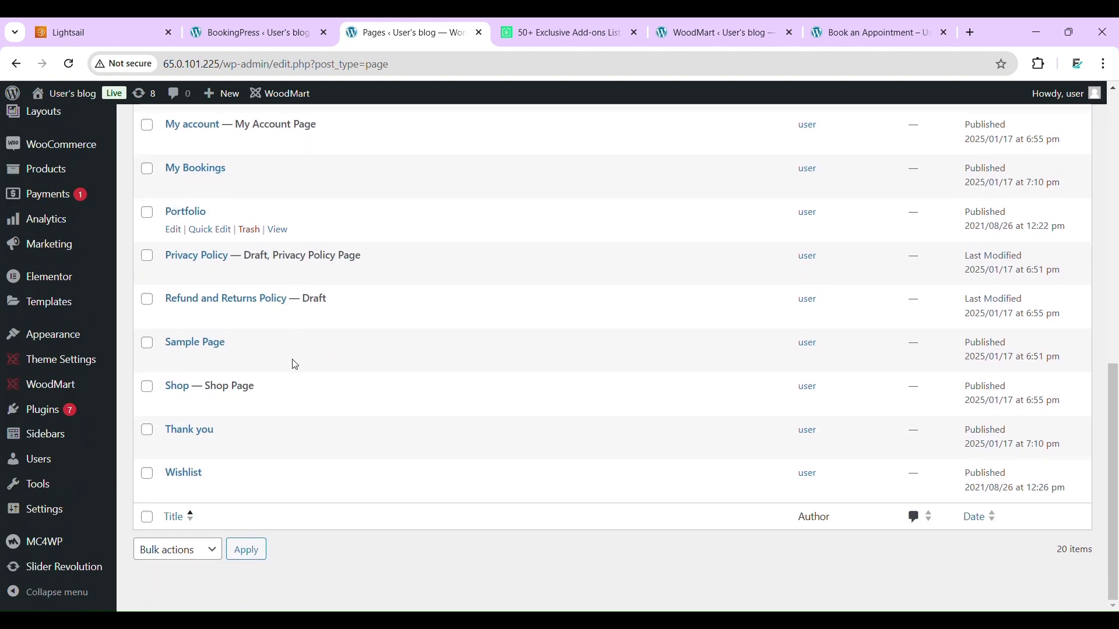
scroll(296, 364, up, 7)
scroll(294, 365, up, 1)
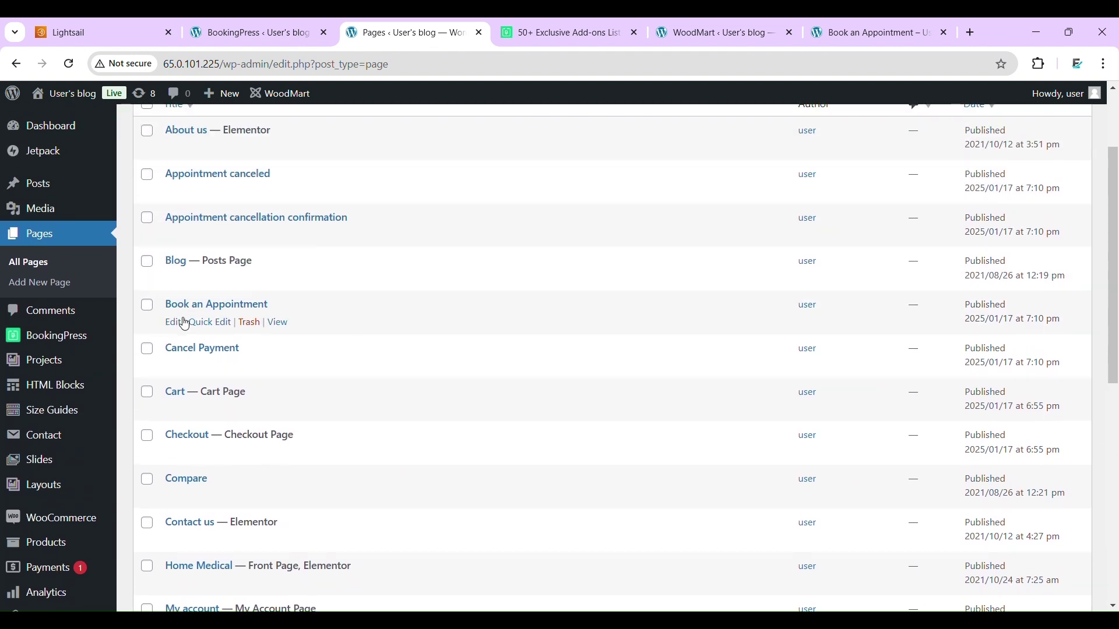
- Quick Edit Book an Appointment, set its template to Elementor Full Width, and update
click(206, 323)
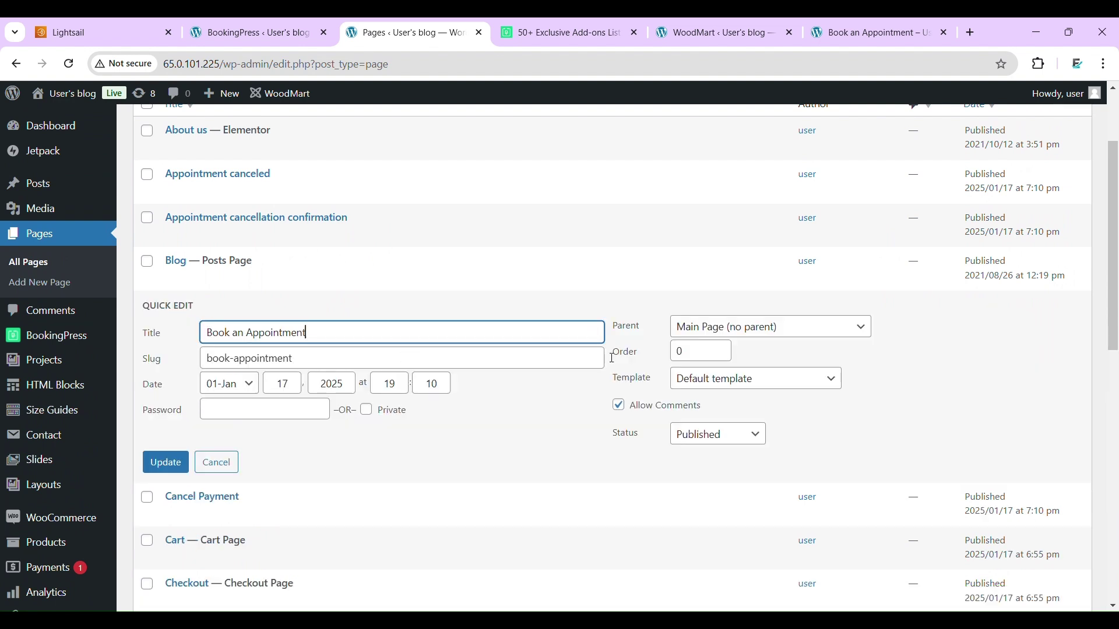
click(731, 378)
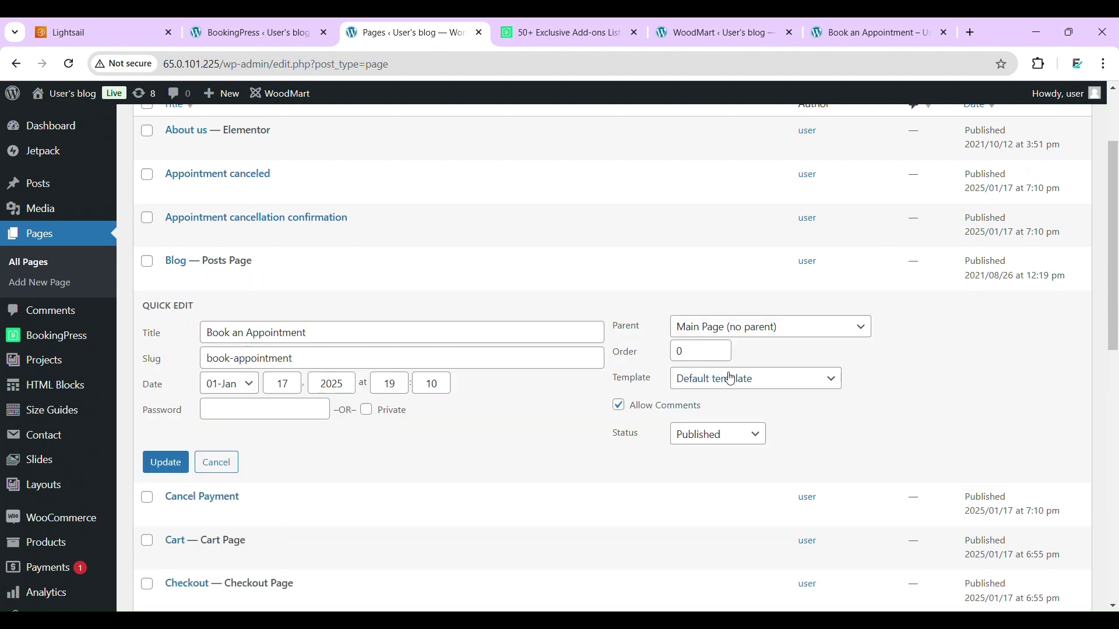
click(735, 445)
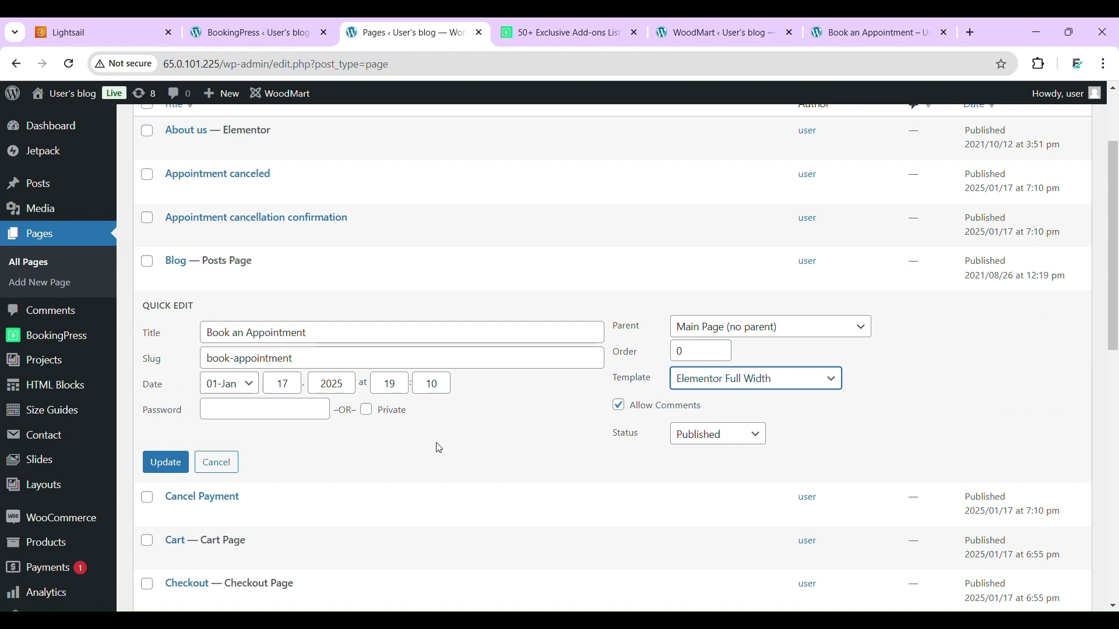
click(172, 466)
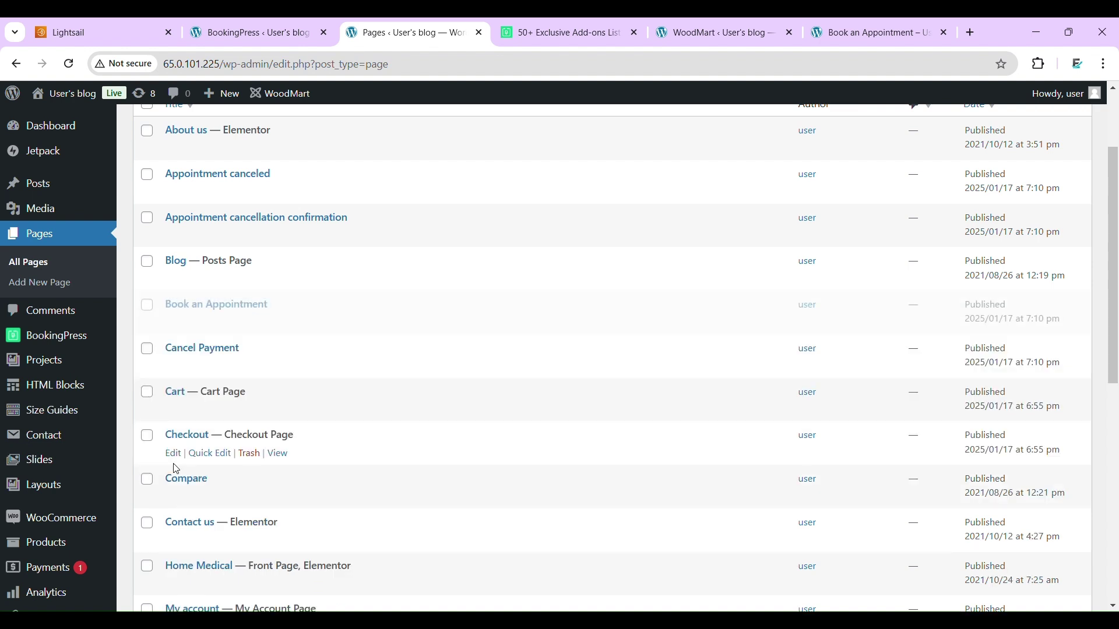
click(684, 23)
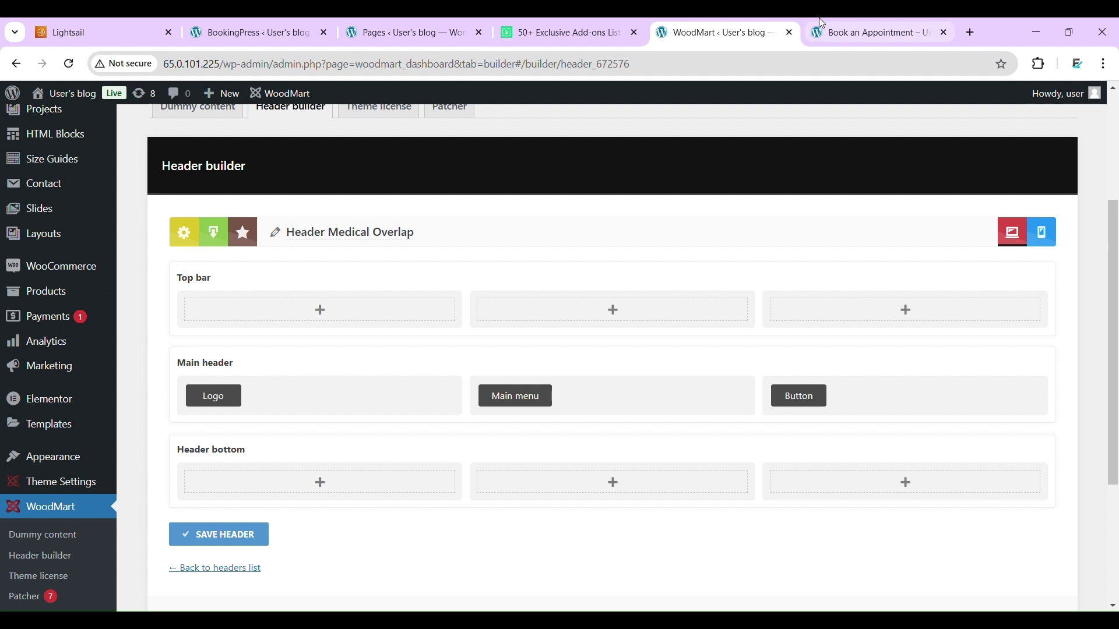
- Reload the Book an Appointment page and scroll through to check its full-width layout
click(820, 24)
click(63, 71)
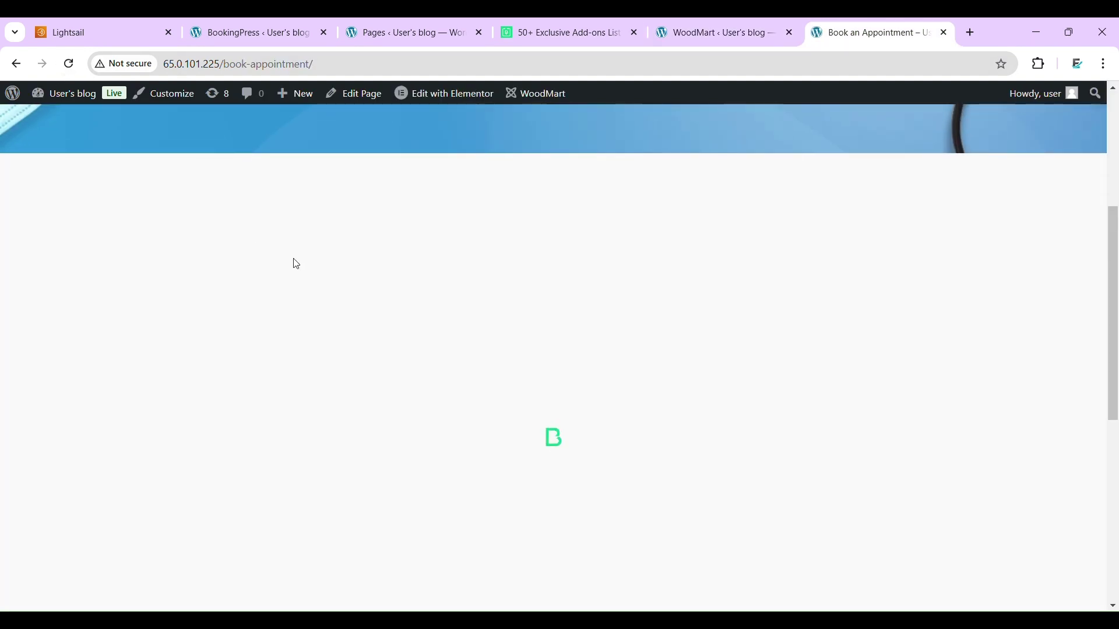
scroll(567, 281, down, 10)
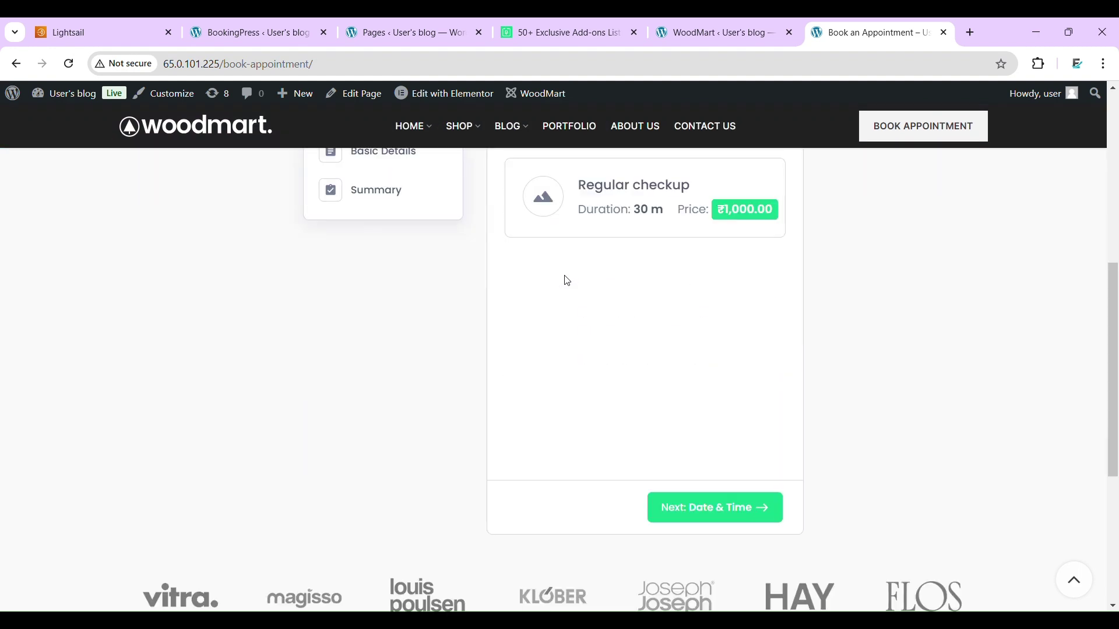
scroll(567, 281, up, 10)
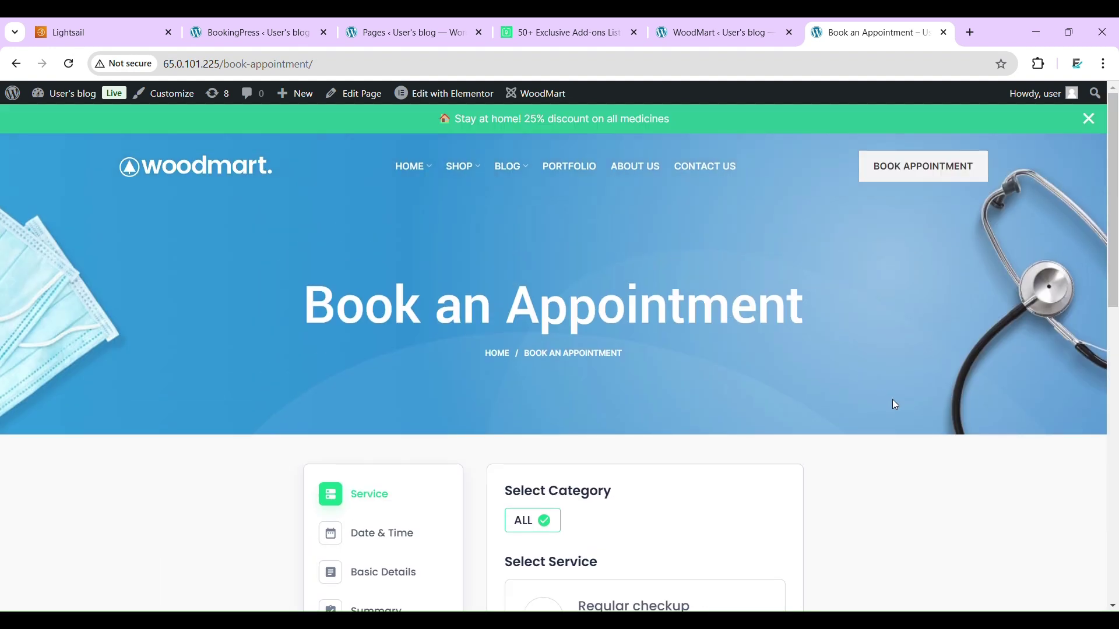
scroll(947, 504, down, 10)
scroll(947, 504, up, 8)
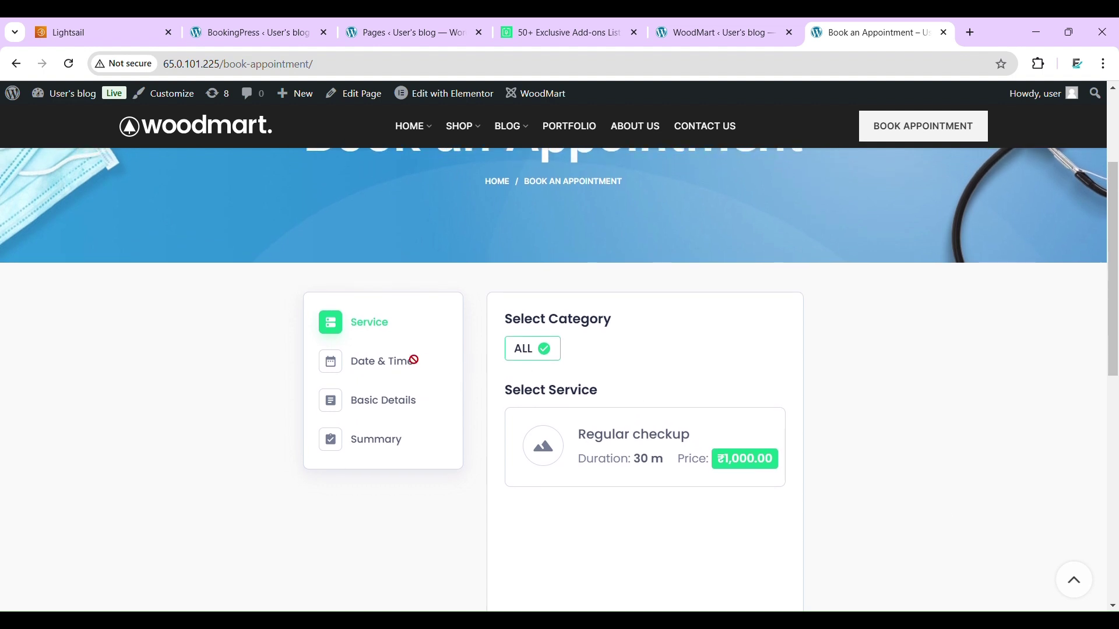
- Choose the Regular checkup service to reveal January 2025 time slots, then return to the dashboard
click(767, 459)
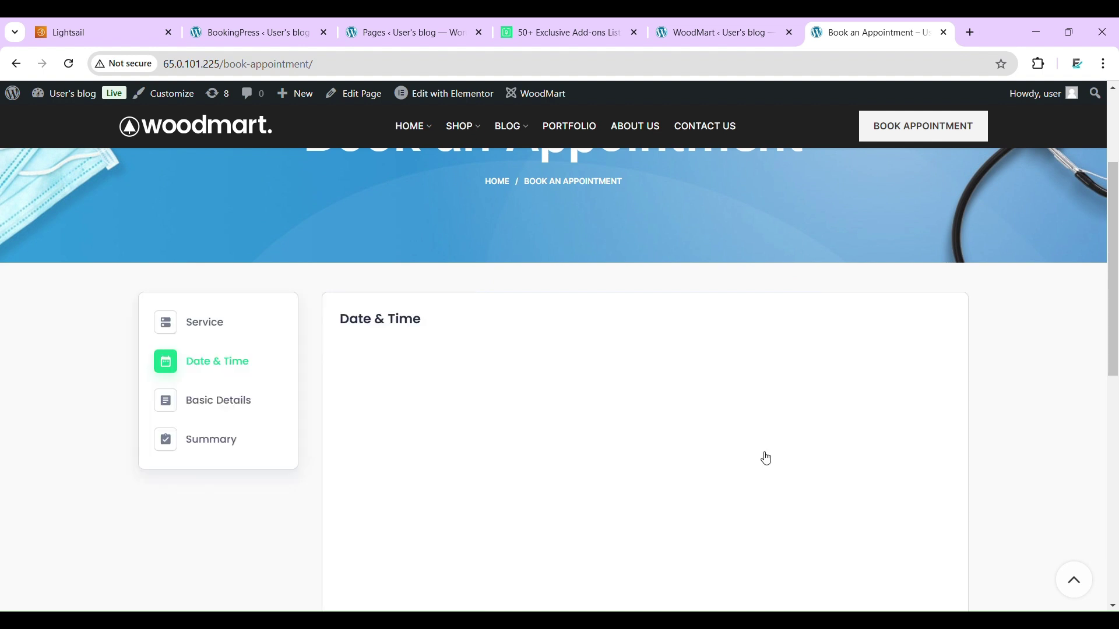
scroll(761, 457, down, 4)
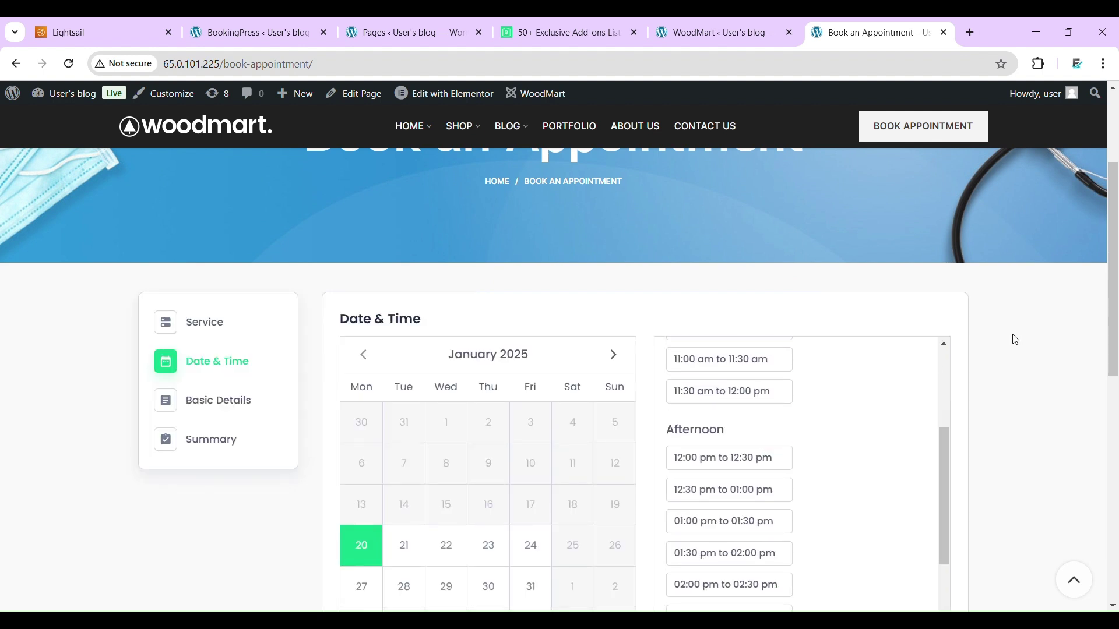
scroll(1015, 339, down, 2)
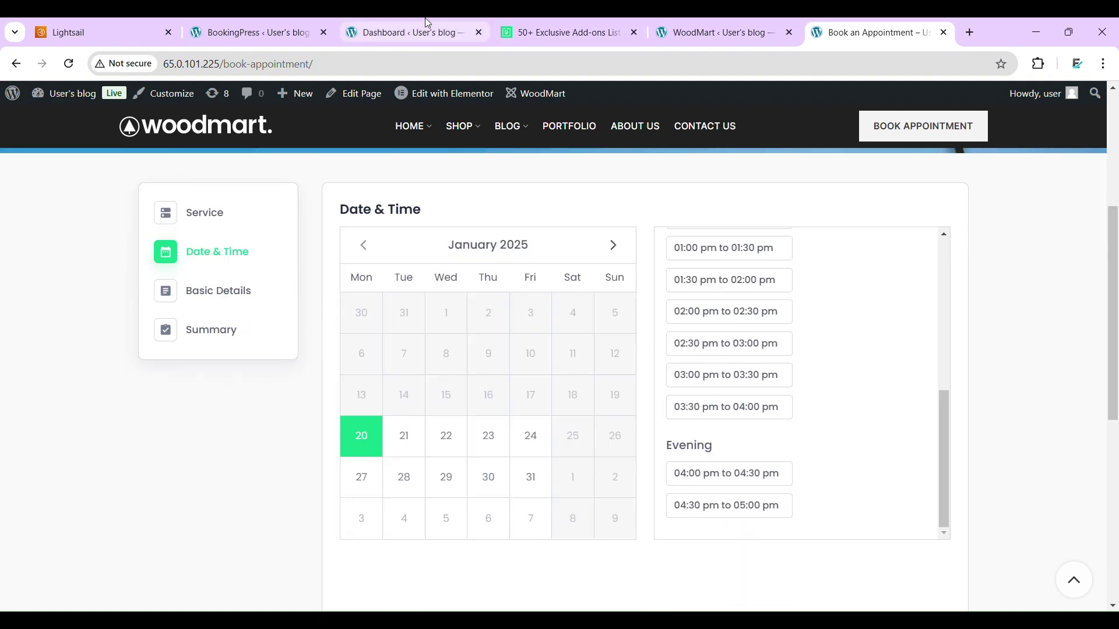
click(428, 22)
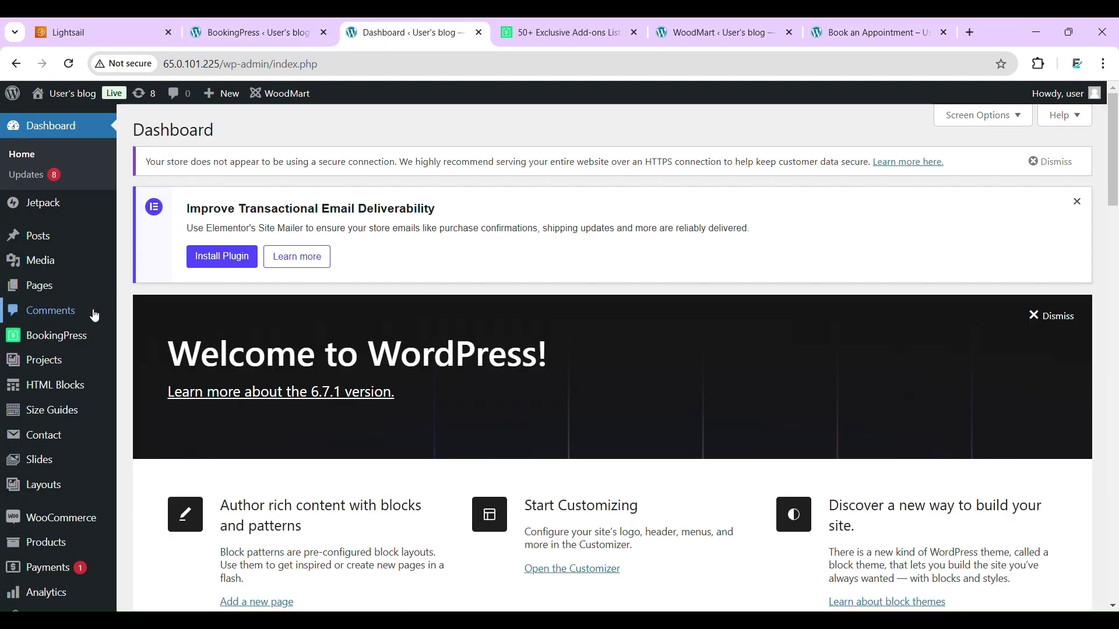
- Open the BookingPress dashboard and scroll through its overview
click(74, 339)
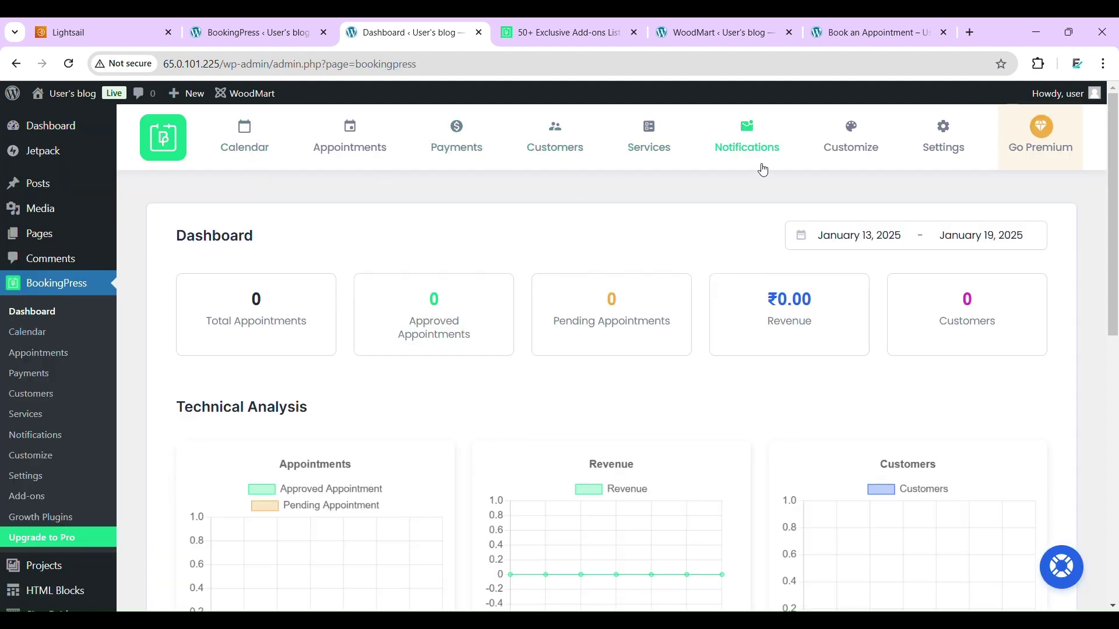
scroll(623, 348, down, 3)
scroll(624, 349, down, 3)
scroll(623, 347, up, 5)
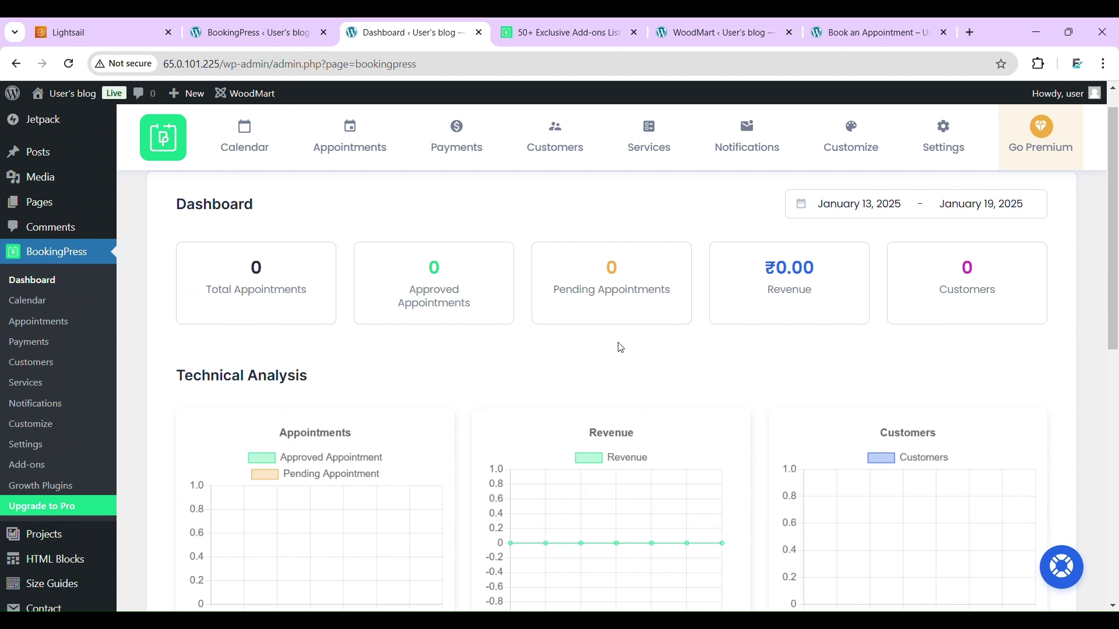
scroll(622, 348, up, 1)
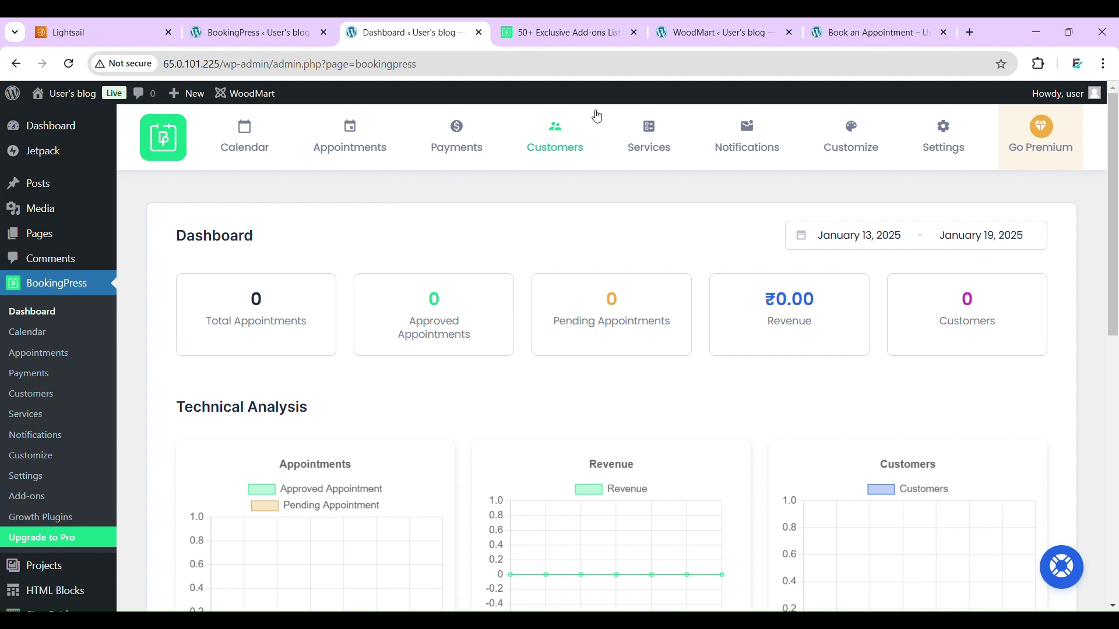
- Go back through the WoodMart tab to the Book an Appointment page showing January 2025 slots
click(716, 32)
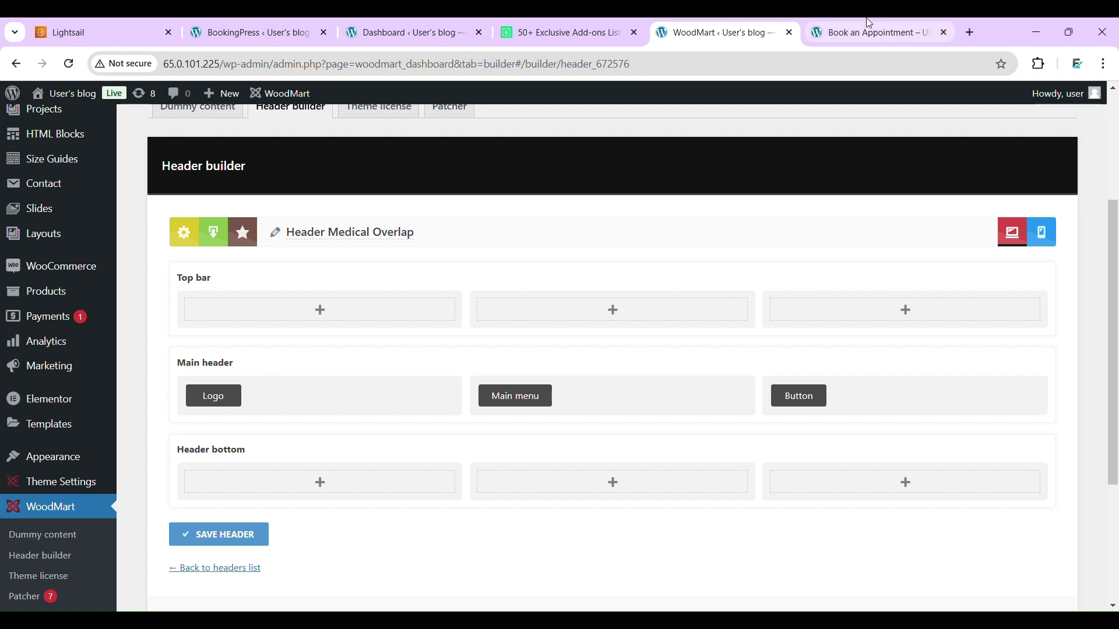
click(870, 27)
scroll(1041, 237, up, 5)
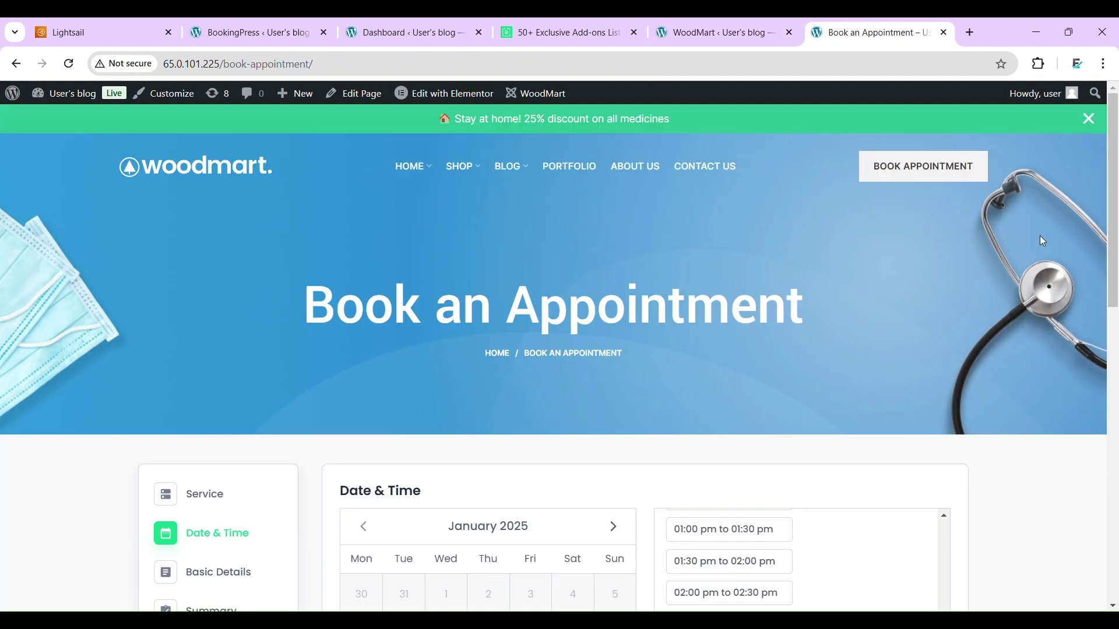